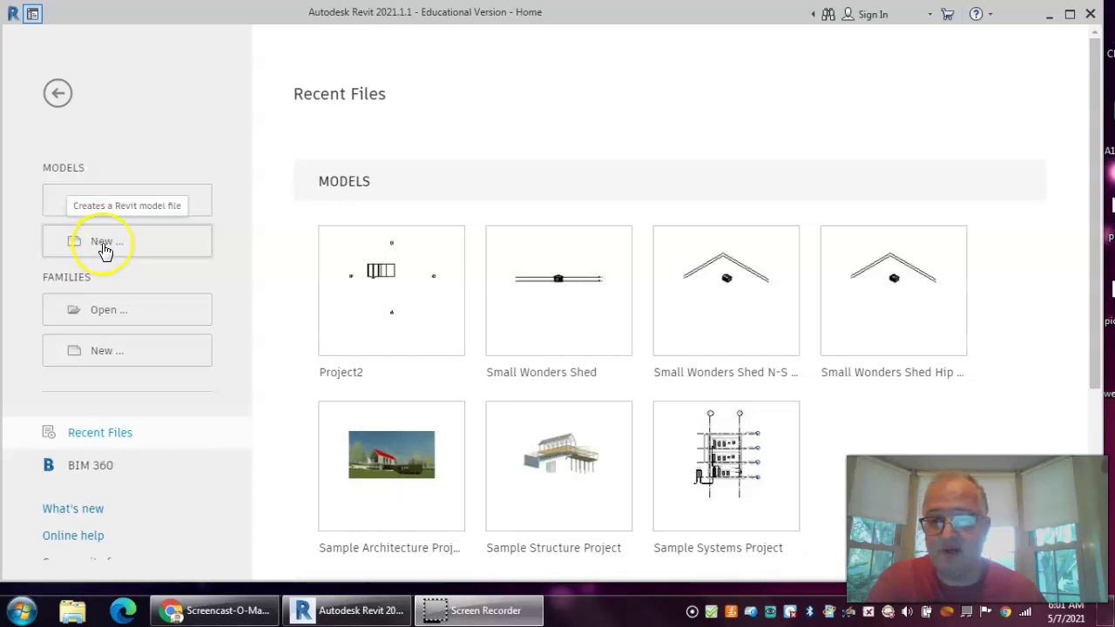
Create a new project from the Imperial-Architectural Template.
{"action": "left_click", "coordinate": [101, 245]}
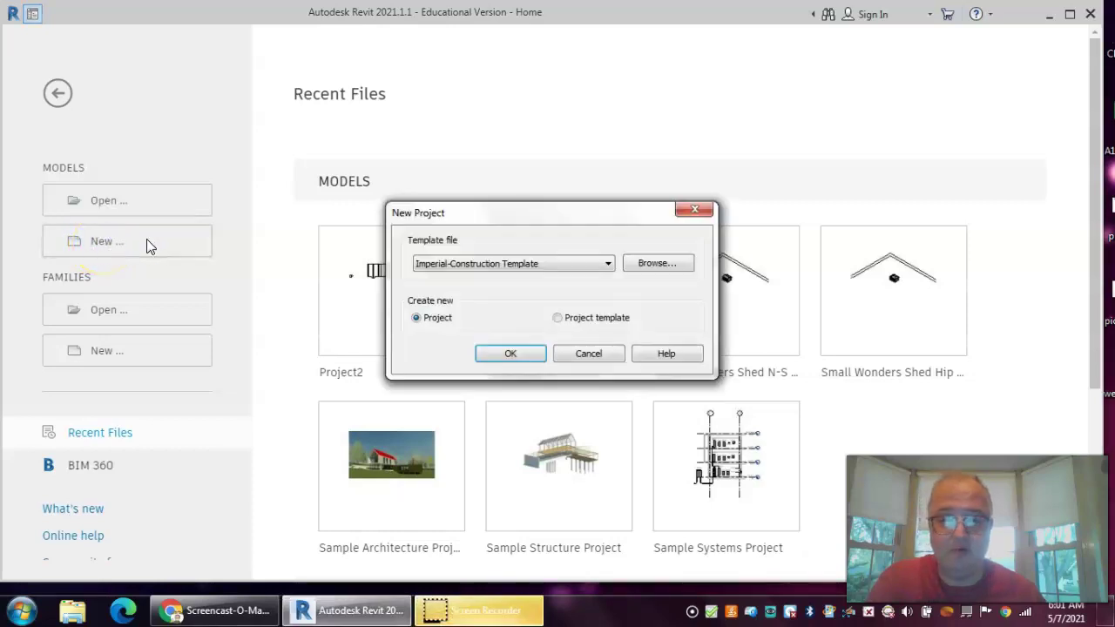
{"action": "left_click", "coordinate": [609, 264]}
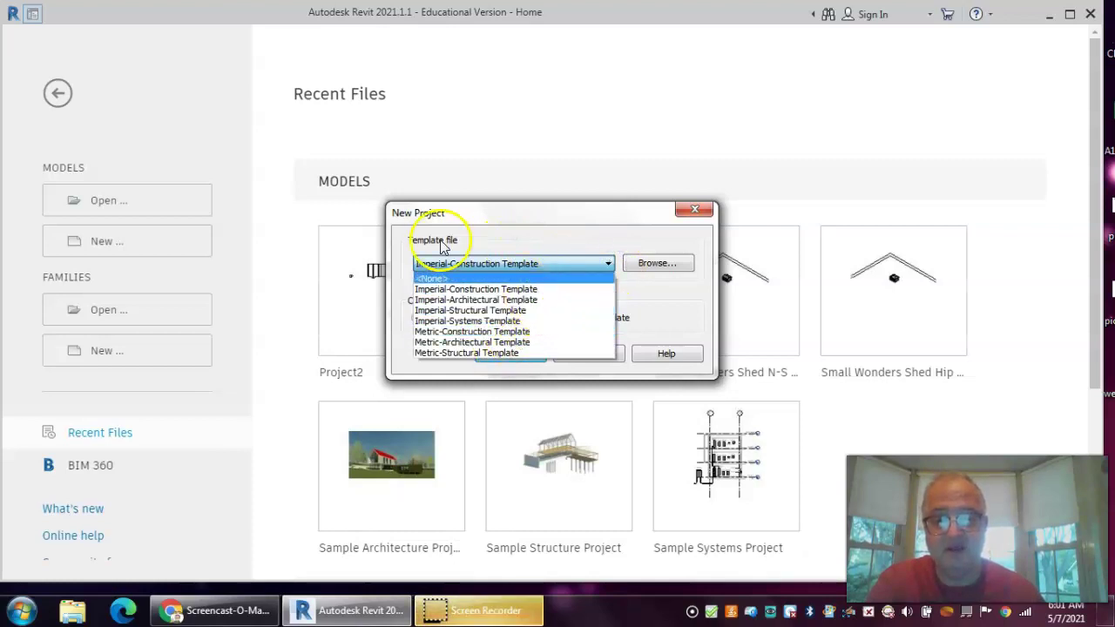
{"action": "left_click", "coordinate": [547, 302]}
{"action": "left_click", "coordinate": [528, 357]}
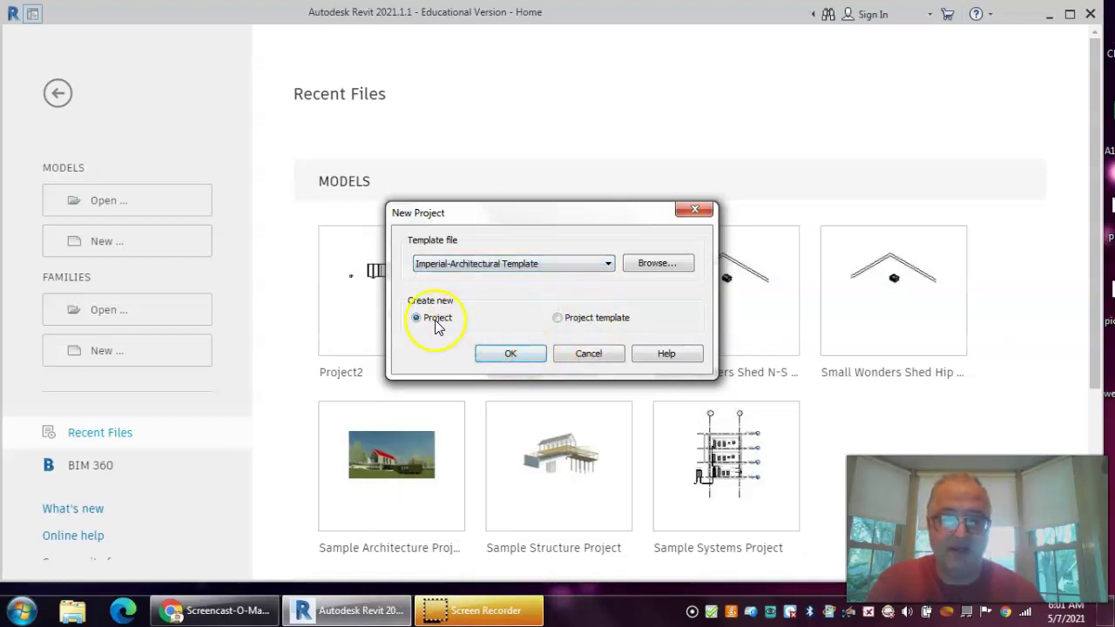
{"action": "left_click", "coordinate": [515, 353]}
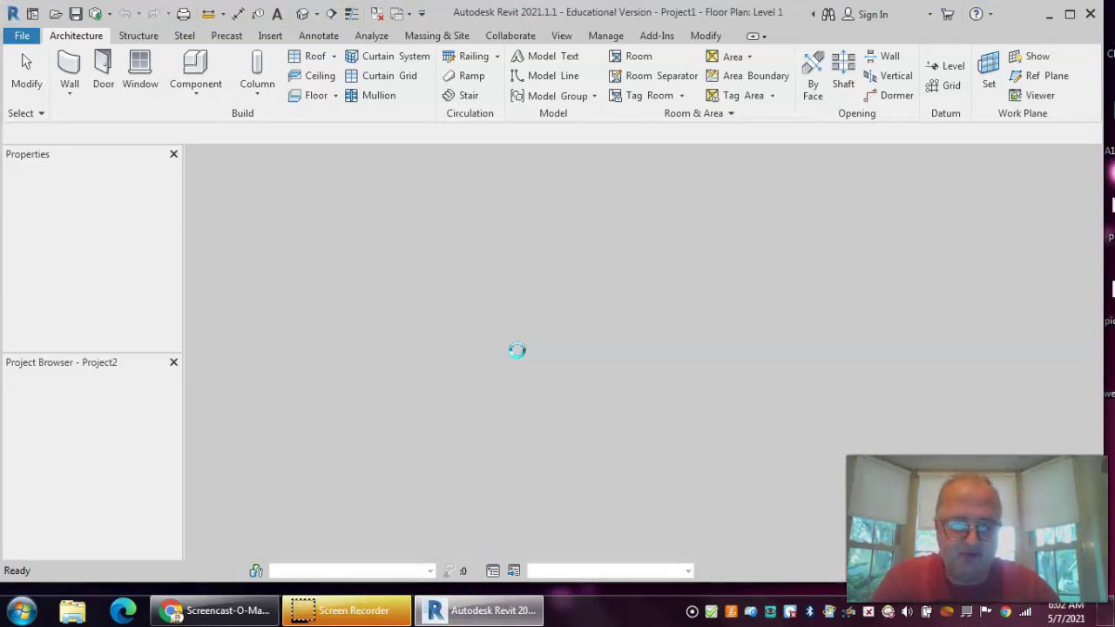
{"action": "left_click", "coordinate": [492, 338]}
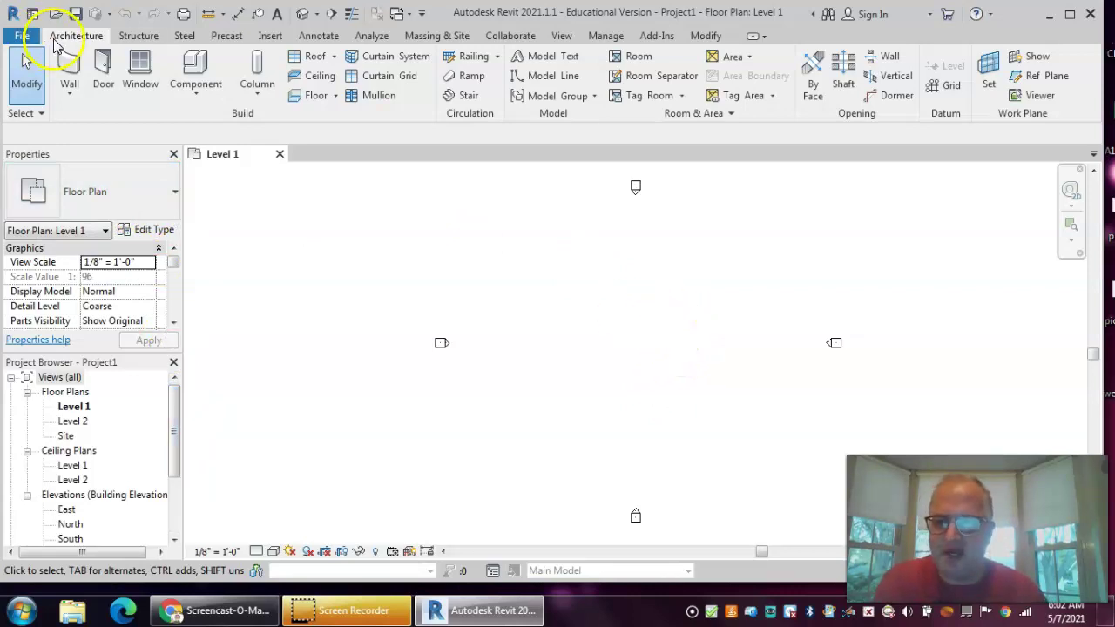
Look through the structure, precast, insert and architecture tool sets, and browse the project's floor plans, ceiling plans and elevations.
{"action": "left_click", "coordinate": [183, 39]}
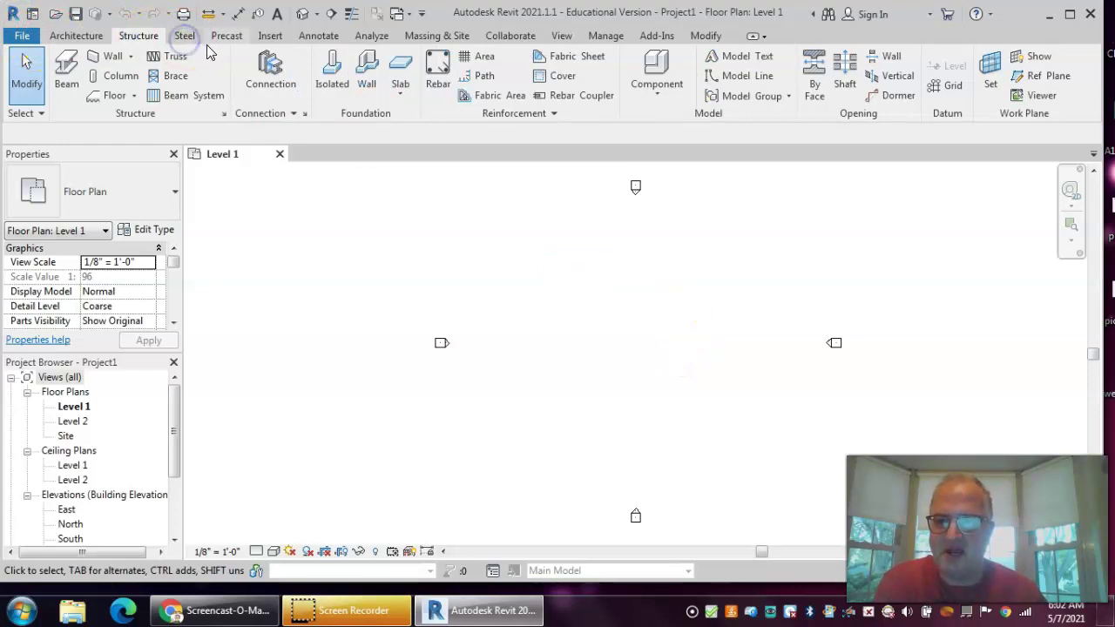
{"action": "left_click", "coordinate": [190, 36]}
{"action": "left_click", "coordinate": [229, 35]}
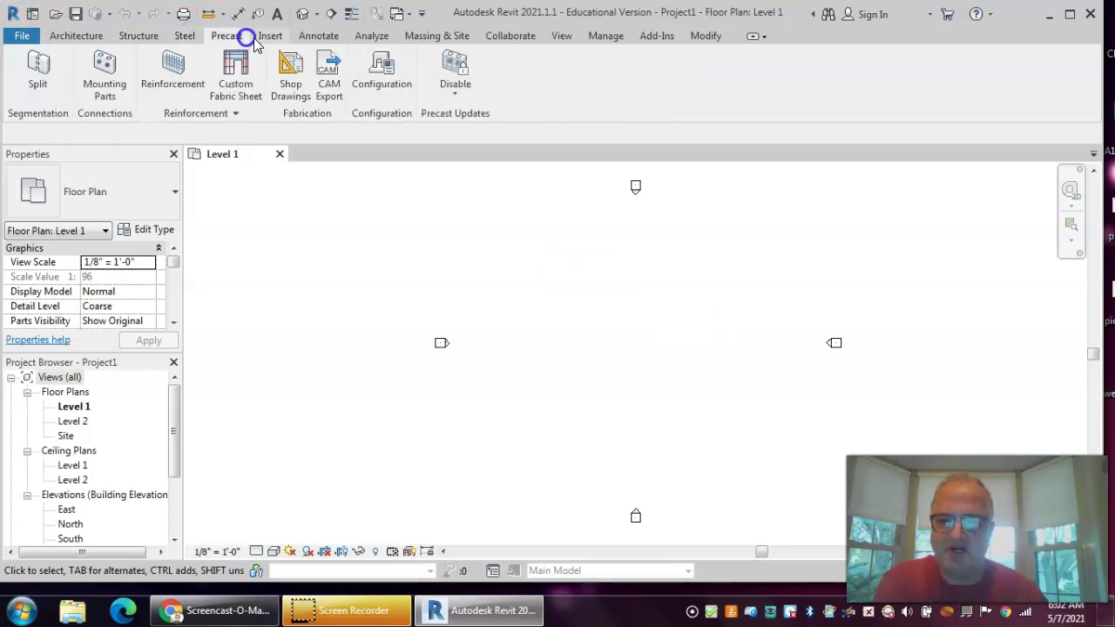
{"action": "left_click", "coordinate": [278, 39]}
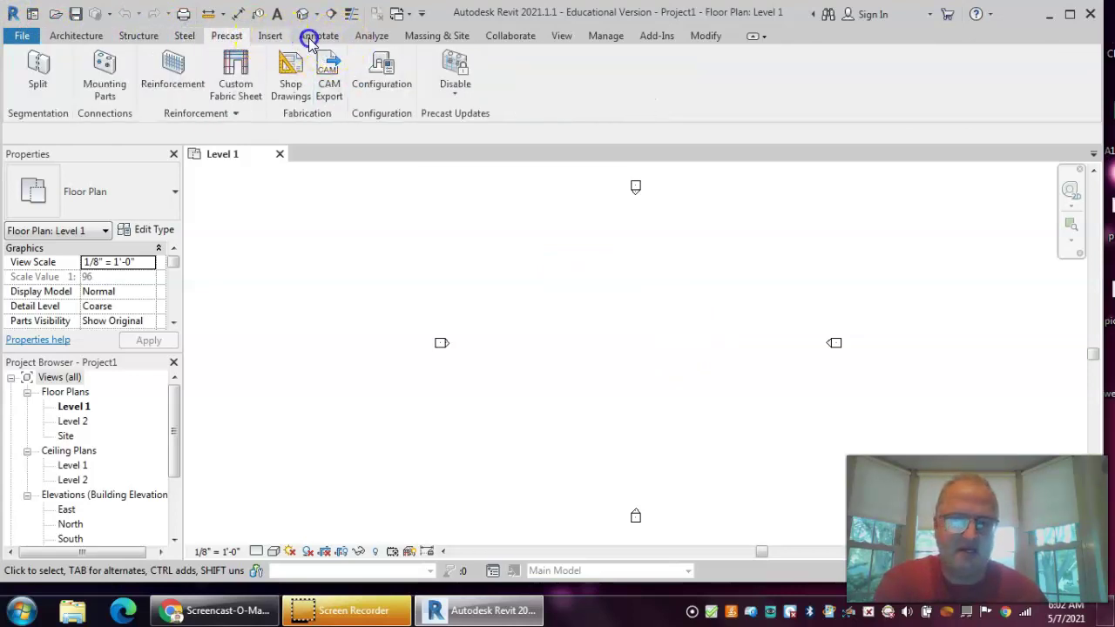
{"action": "left_click", "coordinate": [325, 36]}
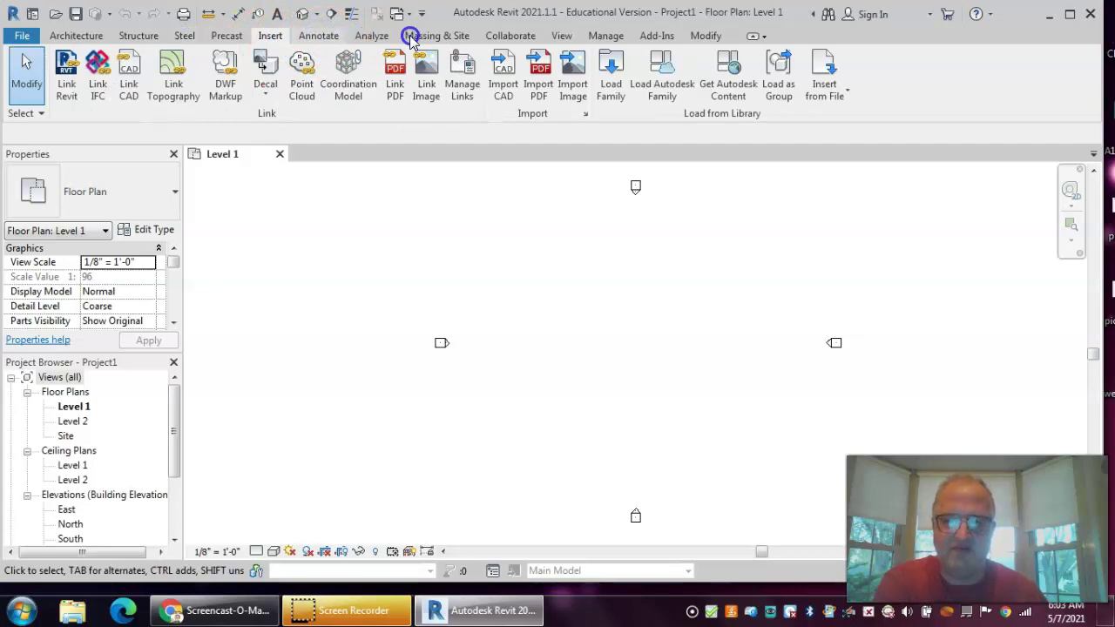
{"action": "left_click", "coordinate": [74, 37]}
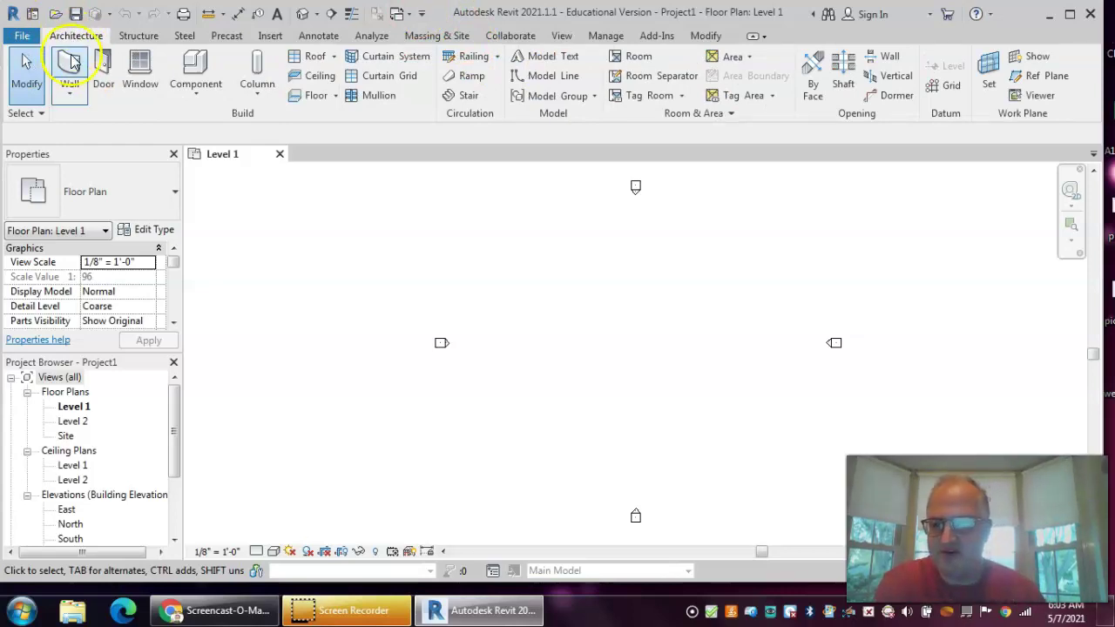
{"action": "left_click", "coordinate": [74, 65]}
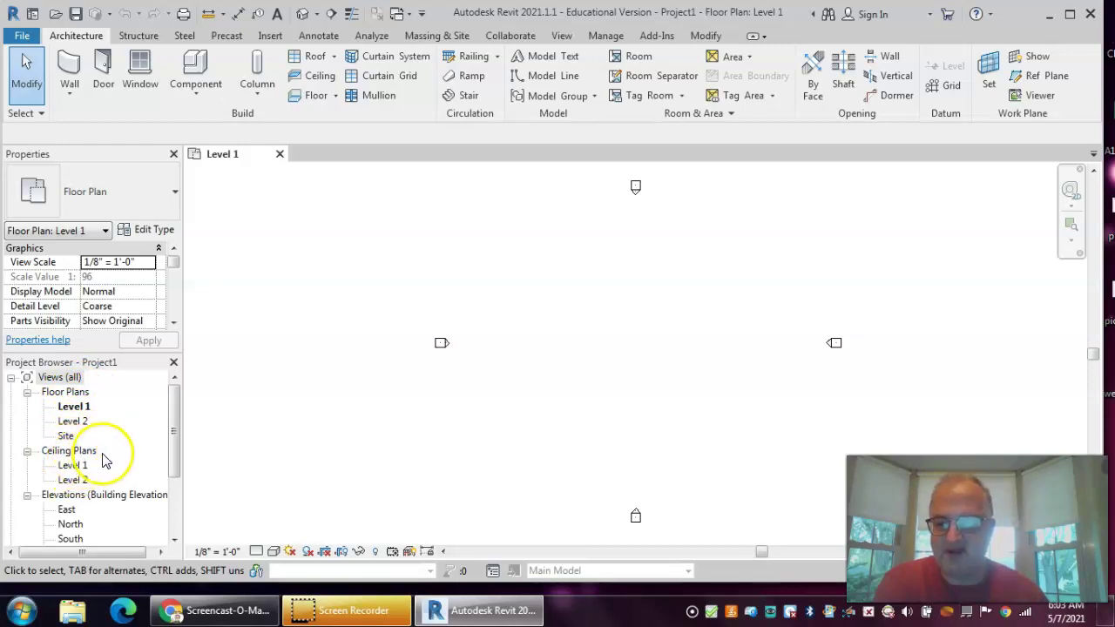
{"action": "left_click_drag", "start_coordinate": [179, 455], "coordinate": [174, 500]}
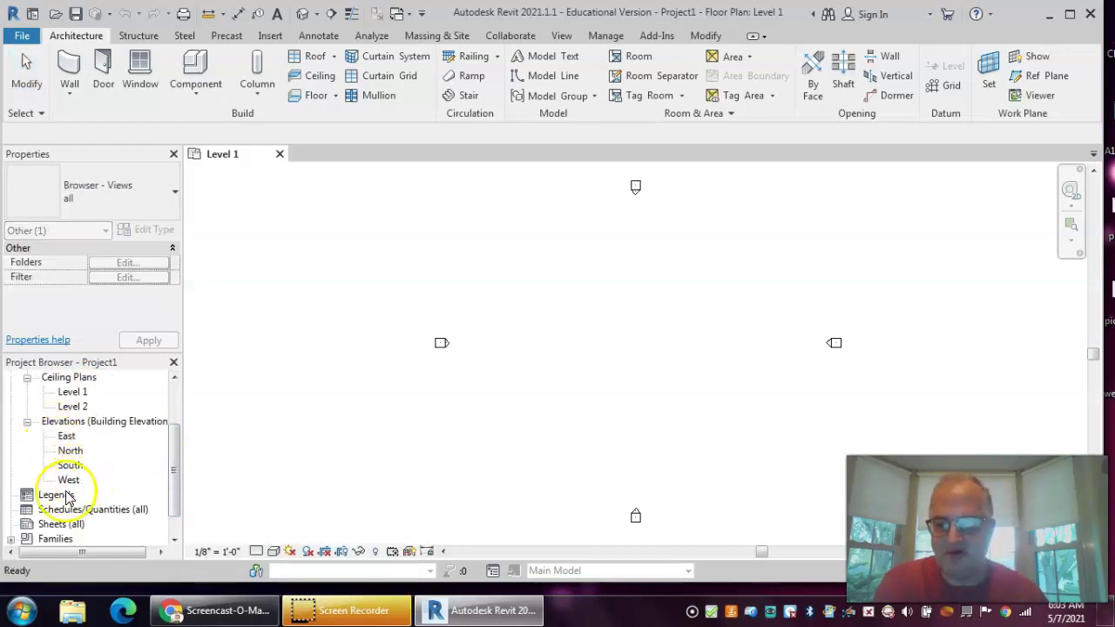
{"action": "left_click_drag", "start_coordinate": [175, 507], "coordinate": [169, 446]}
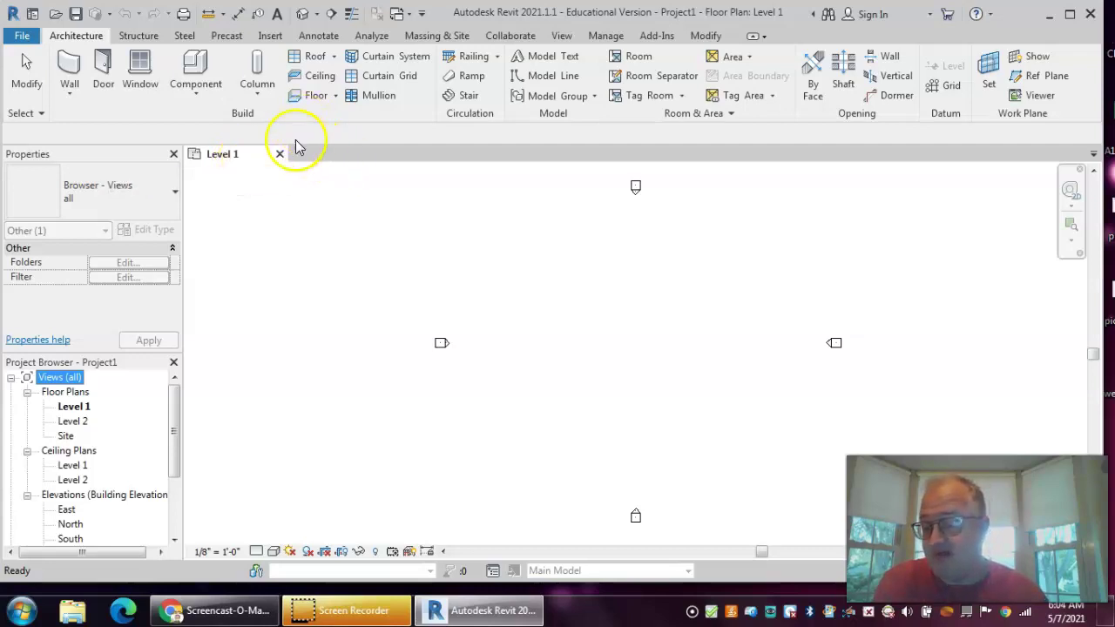
Draw a rectangle of Generic - 8" walls about 54'-6" by 35'-6" between the elevation markers on Level 1.
{"action": "left_click", "coordinate": [72, 72]}
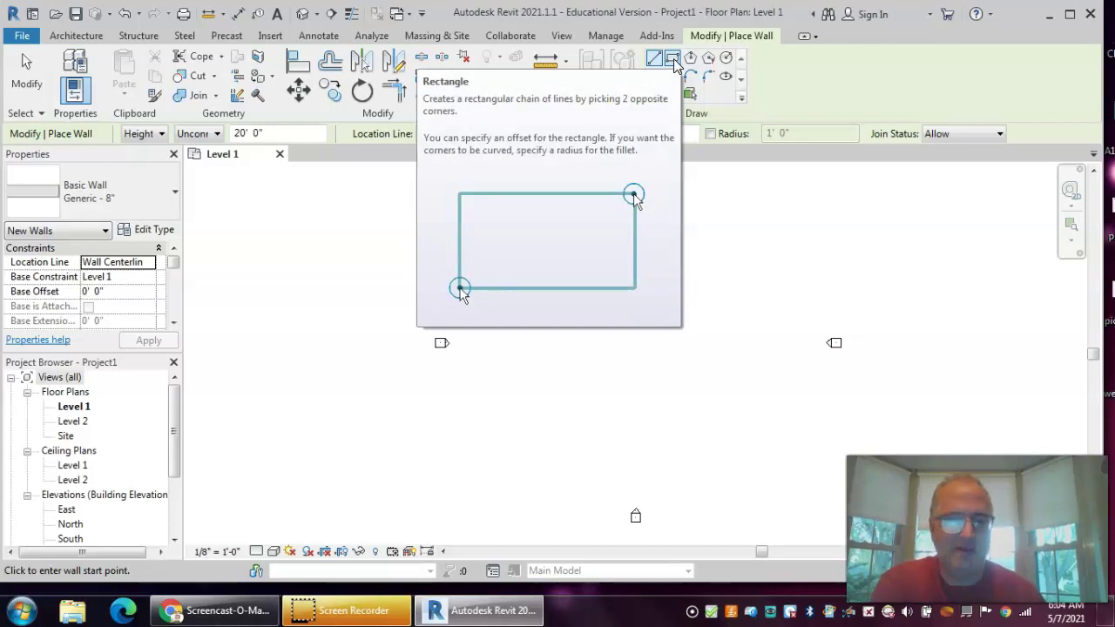
{"action": "left_click", "coordinate": [673, 60]}
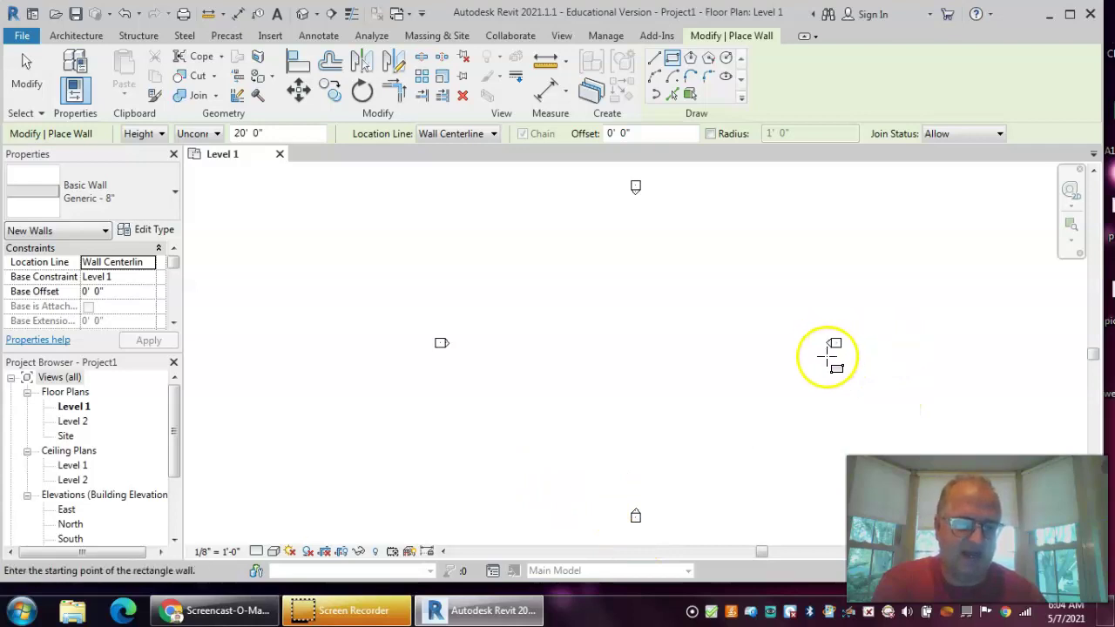
{"action": "left_click", "coordinate": [545, 393]}
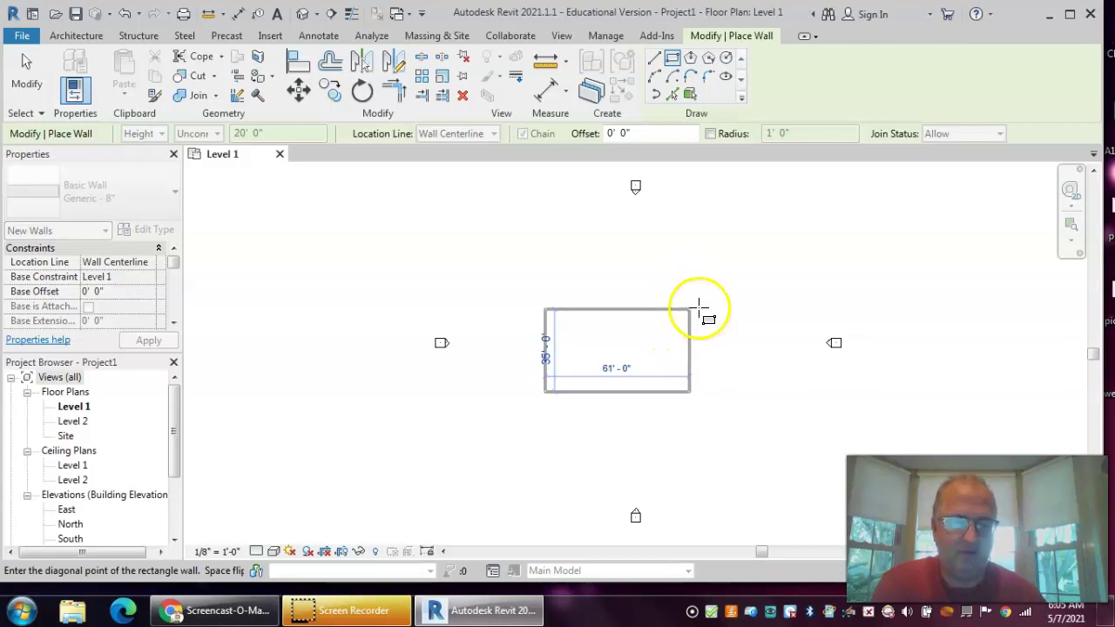
{"action": "left_click", "coordinate": [673, 307]}
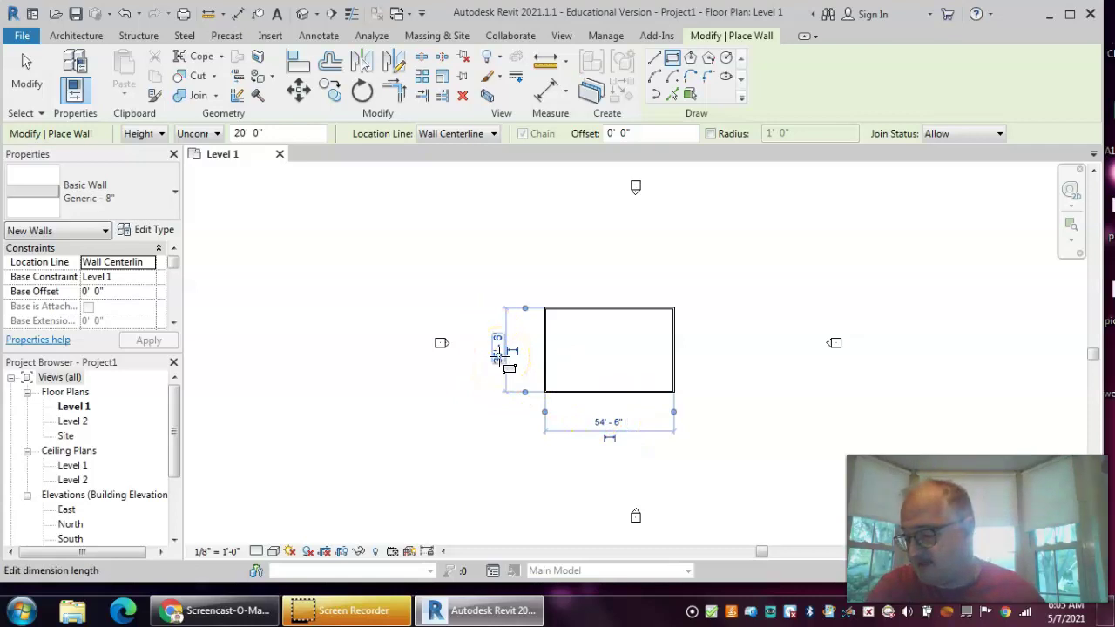
Set the horizontal length of the wall rectangle to 53'-4".
{"action": "left_click", "coordinate": [599, 422]}
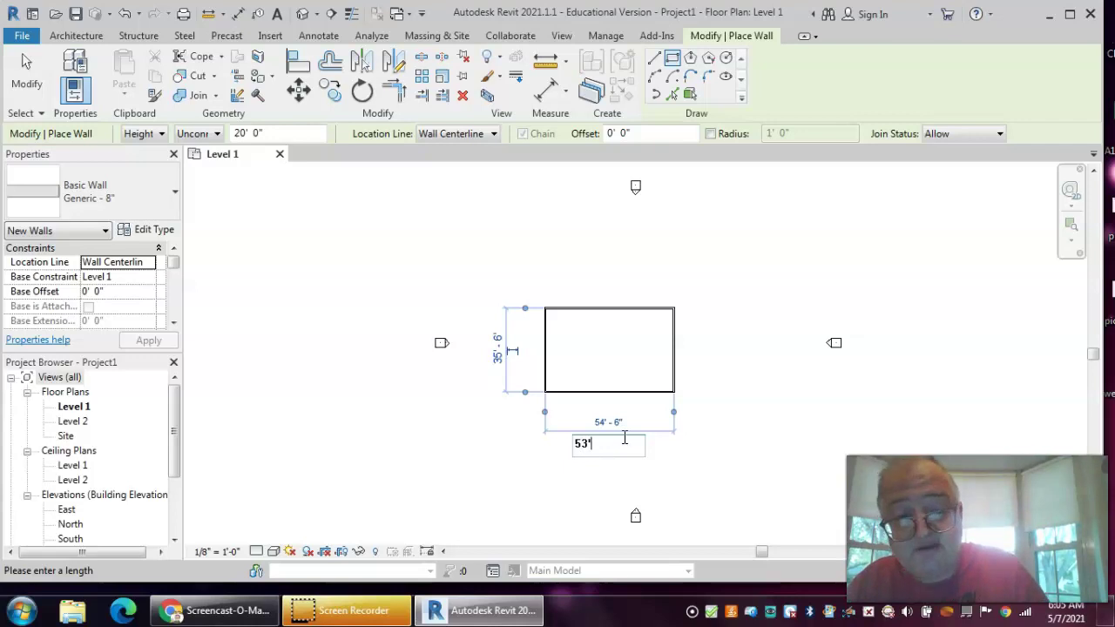
{"action": "type", "text": "4"}
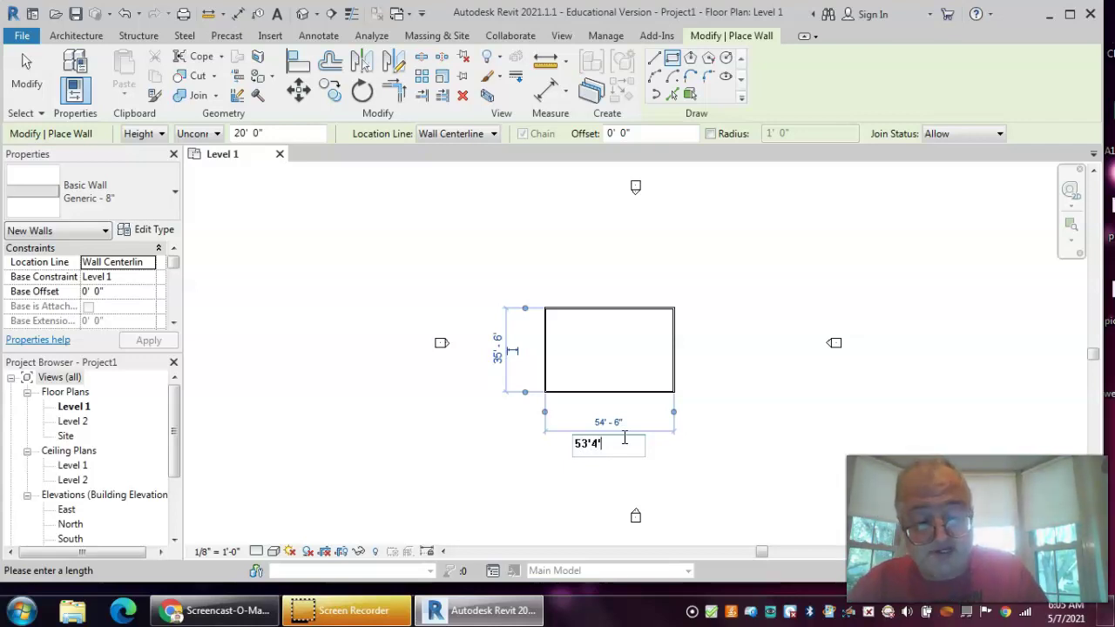
{"action": "type", "text": "'"}
{"action": "key", "text": "Return"}
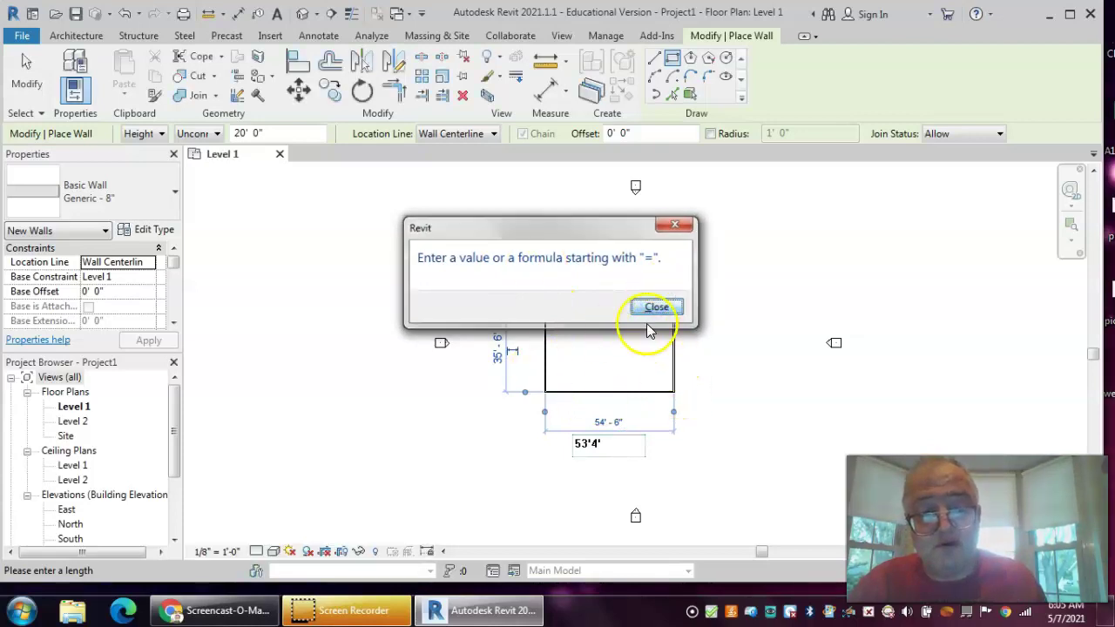
{"action": "left_click", "coordinate": [655, 309]}
{"action": "left_click", "coordinate": [496, 344]}
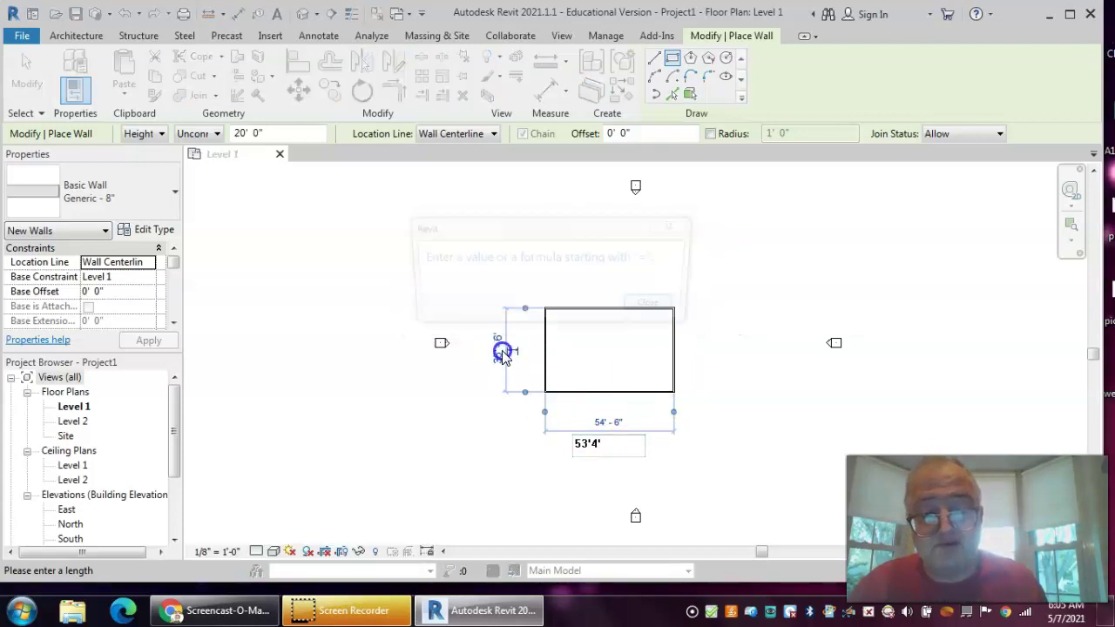
{"action": "left_click", "coordinate": [581, 448]}
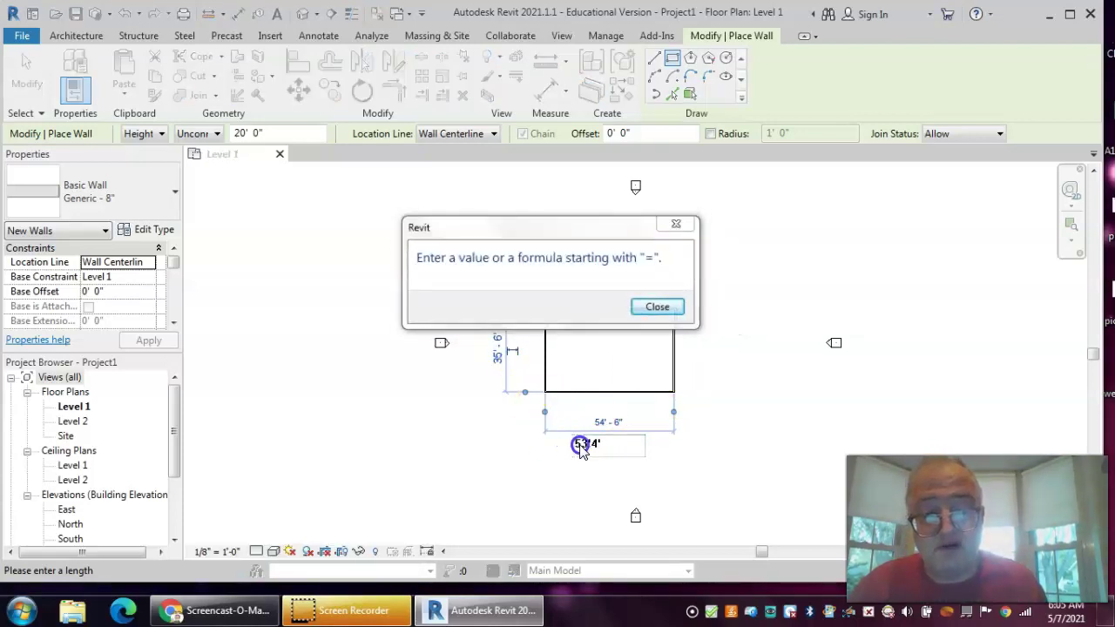
{"action": "left_click", "coordinate": [660, 307]}
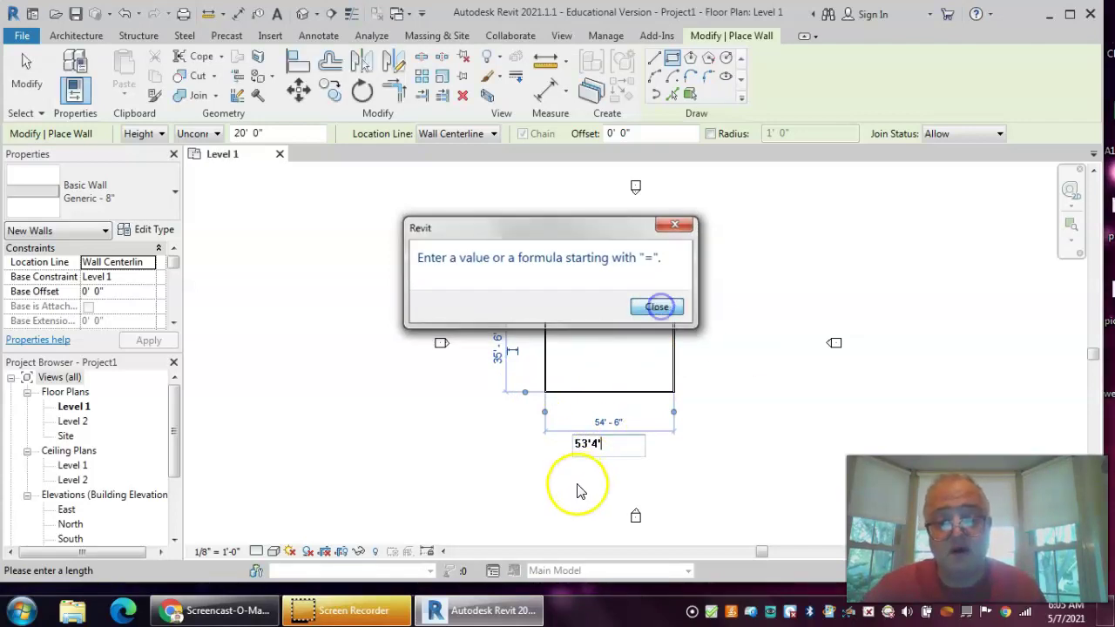
{"action": "left_click", "coordinate": [590, 447]}
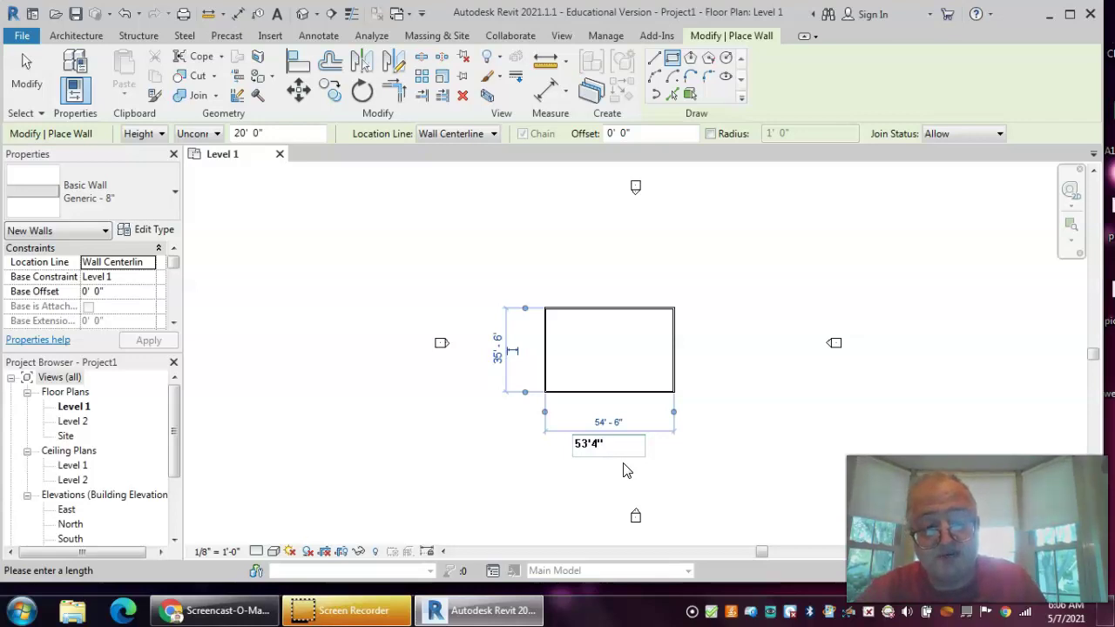
{"action": "key", "text": "Return"}
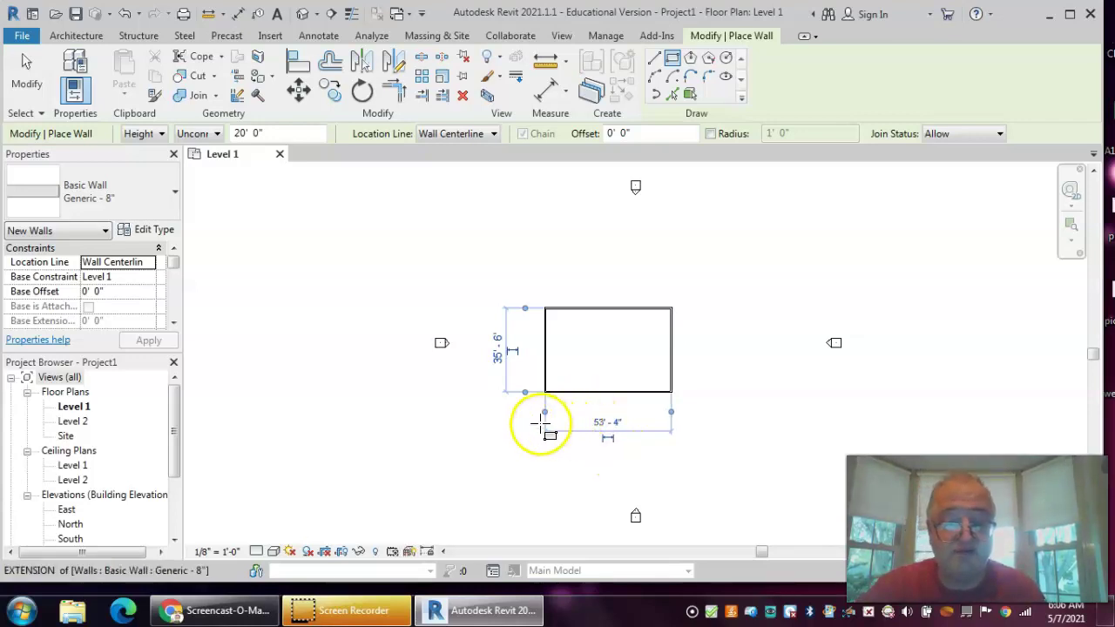
Set the vertical length of the wall rectangle to 25'-4".
{"action": "left_click", "coordinate": [496, 352]}
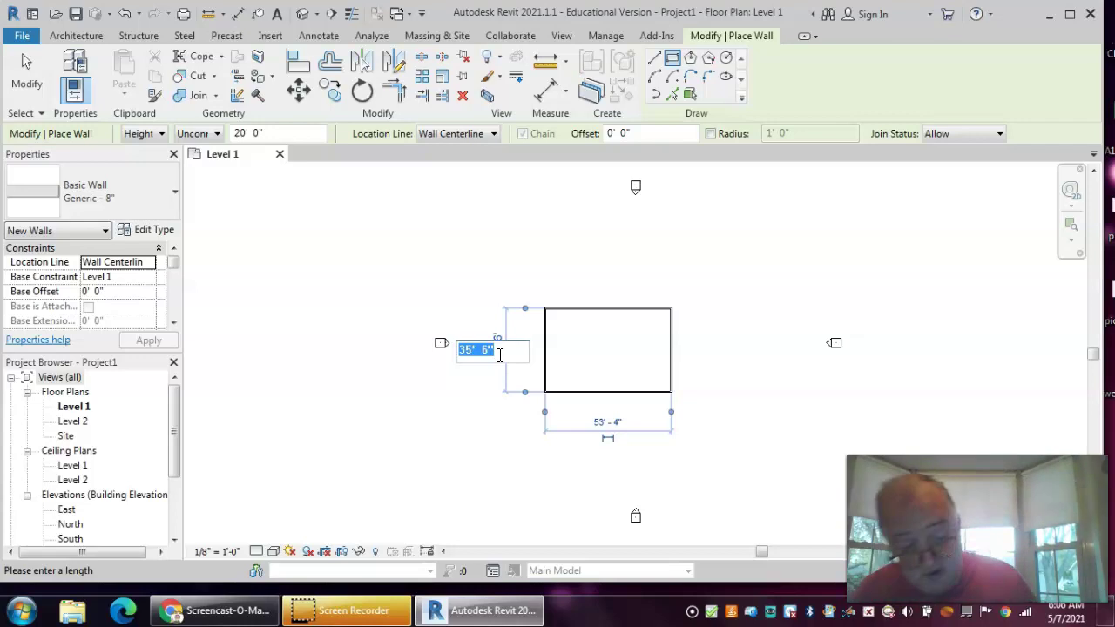
{"action": "type", "text": "25'"}
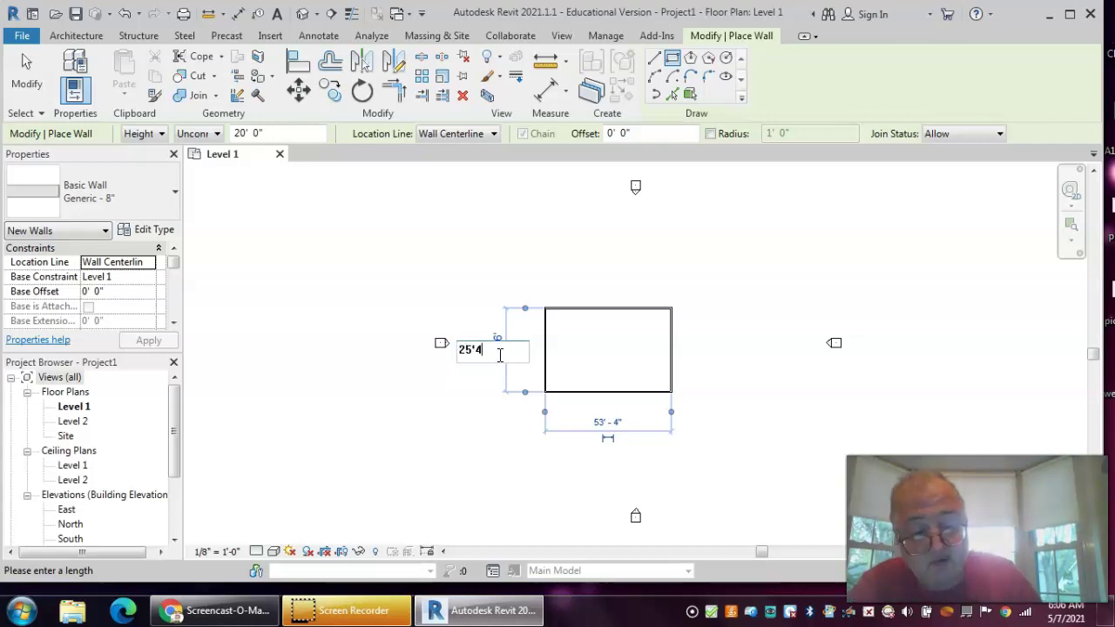
{"action": "key", "text": "Return"}
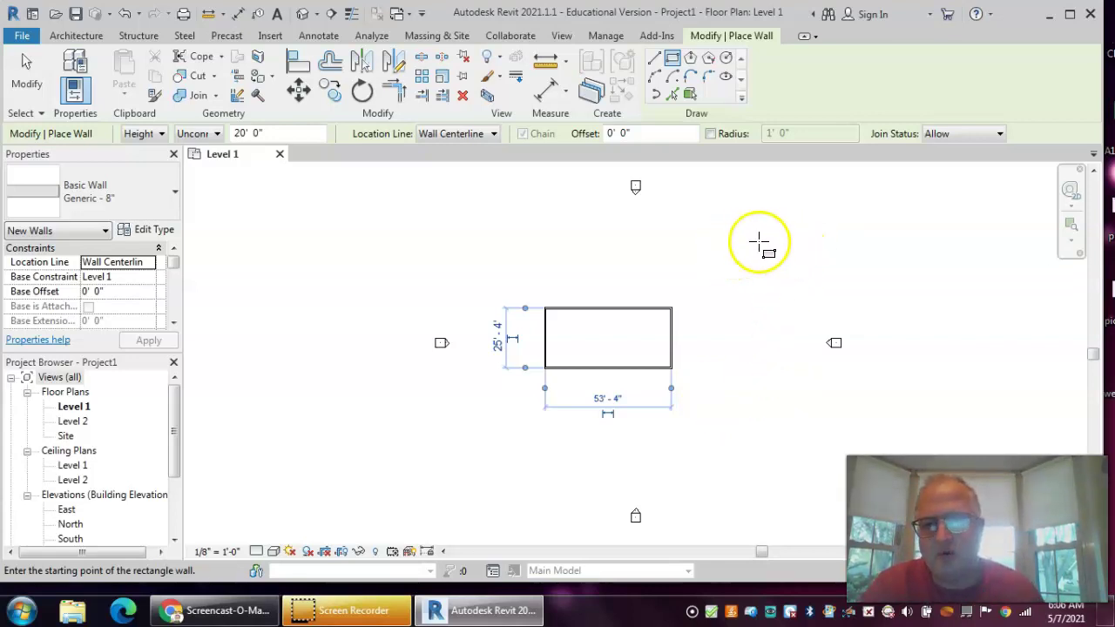
Inspect the walls in the default 3D view and return to the Level 1 floor plan.
{"action": "left_click", "coordinate": [302, 15]}
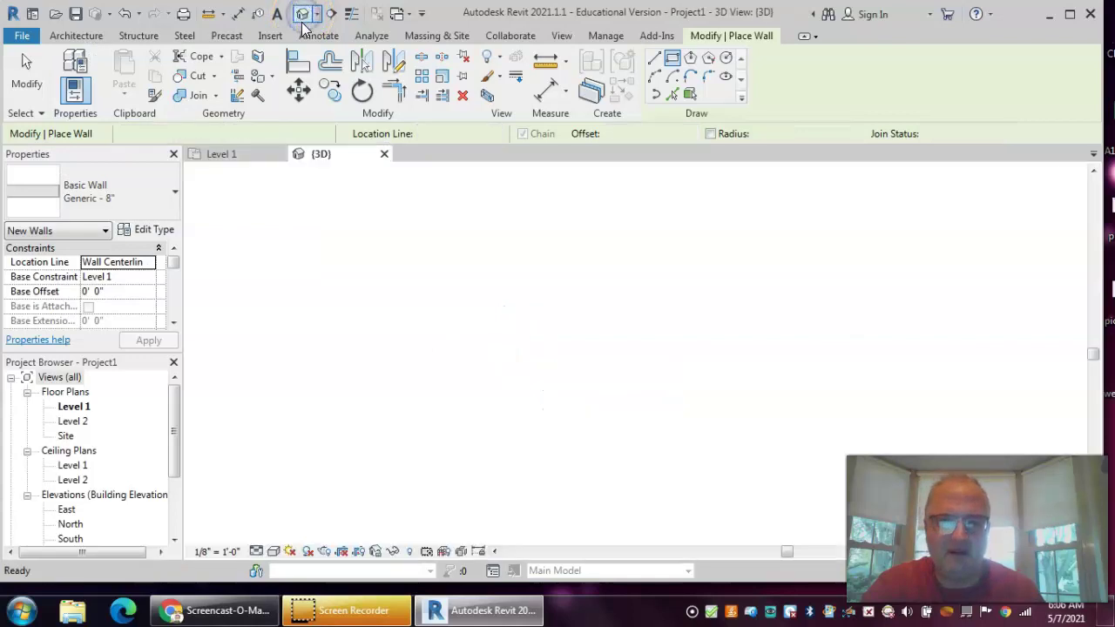
{"action": "scroll", "coordinate": [610, 374], "scroll_direction": "up", "scroll_amount": 3}
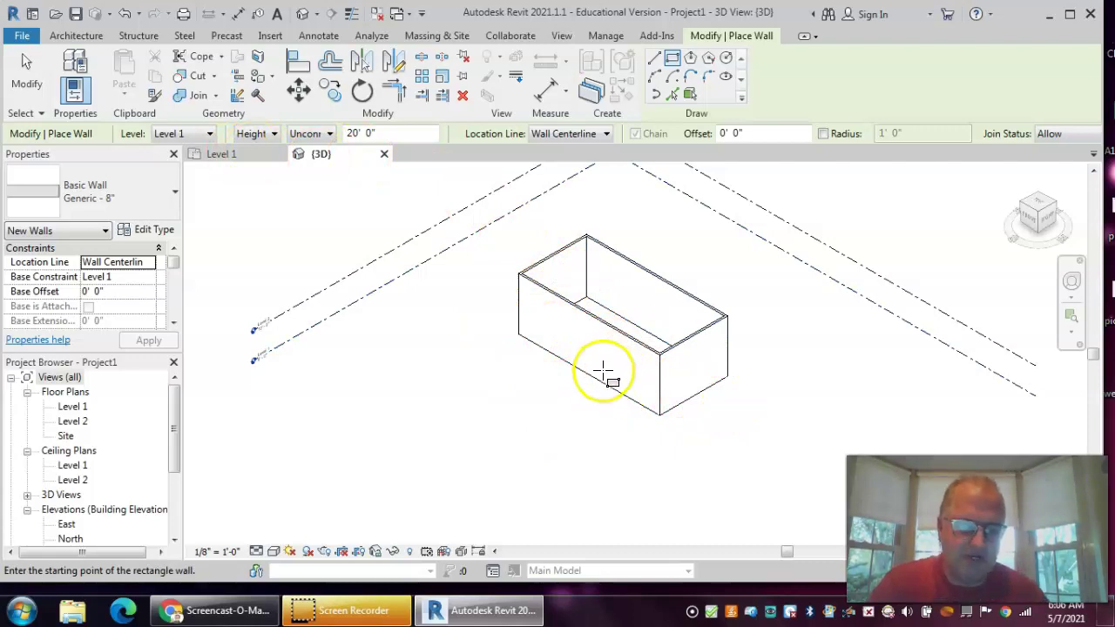
{"action": "left_click", "coordinate": [223, 154]}
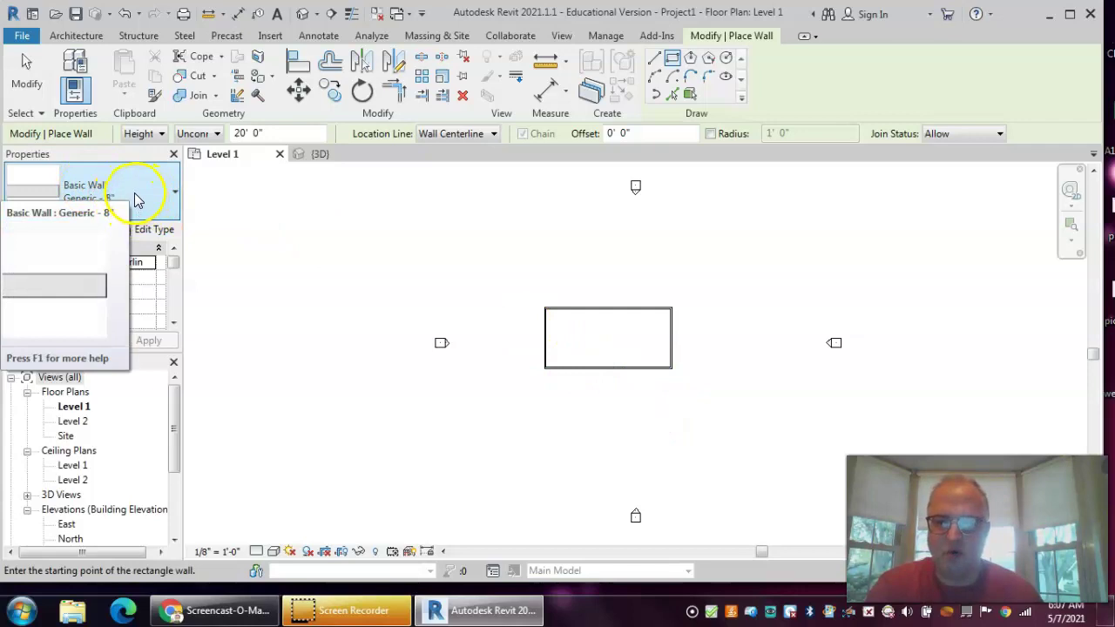
Draw a larger rectangle of walls around the existing one and undo it.
{"action": "left_click", "coordinate": [525, 294]}
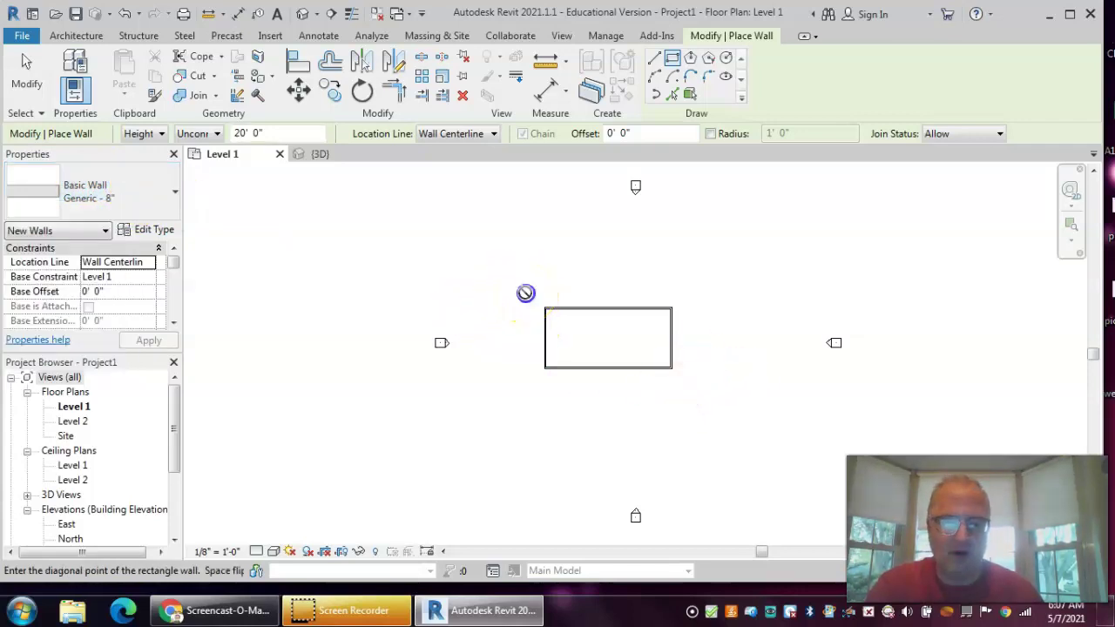
{"action": "left_click_drag", "start_coordinate": [736, 413], "coordinate": [722, 404]}
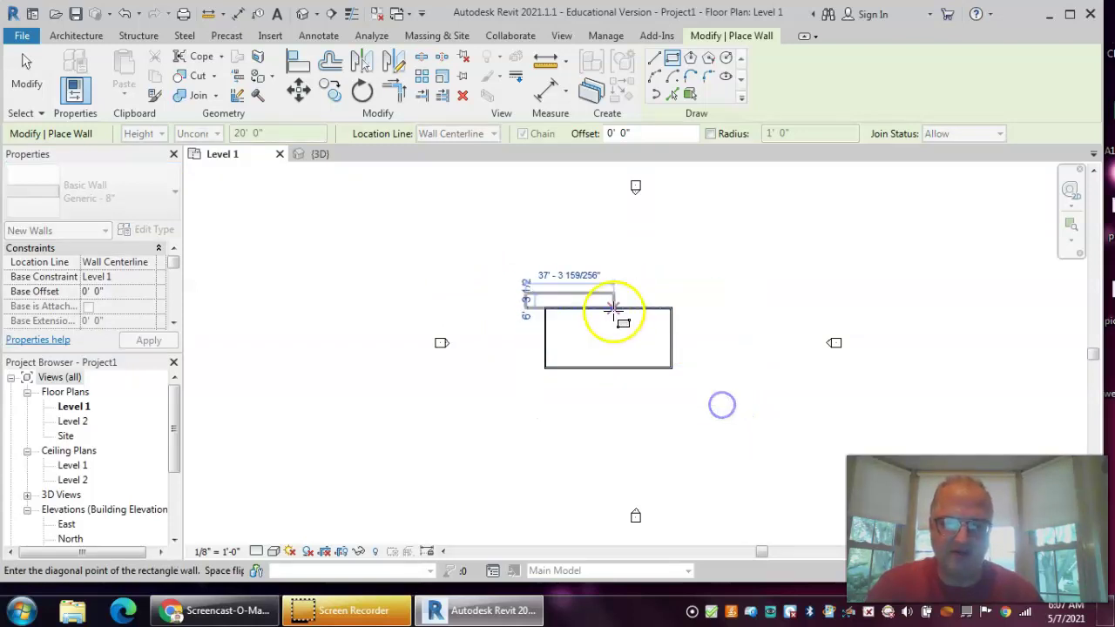
{"action": "left_click", "coordinate": [695, 390]}
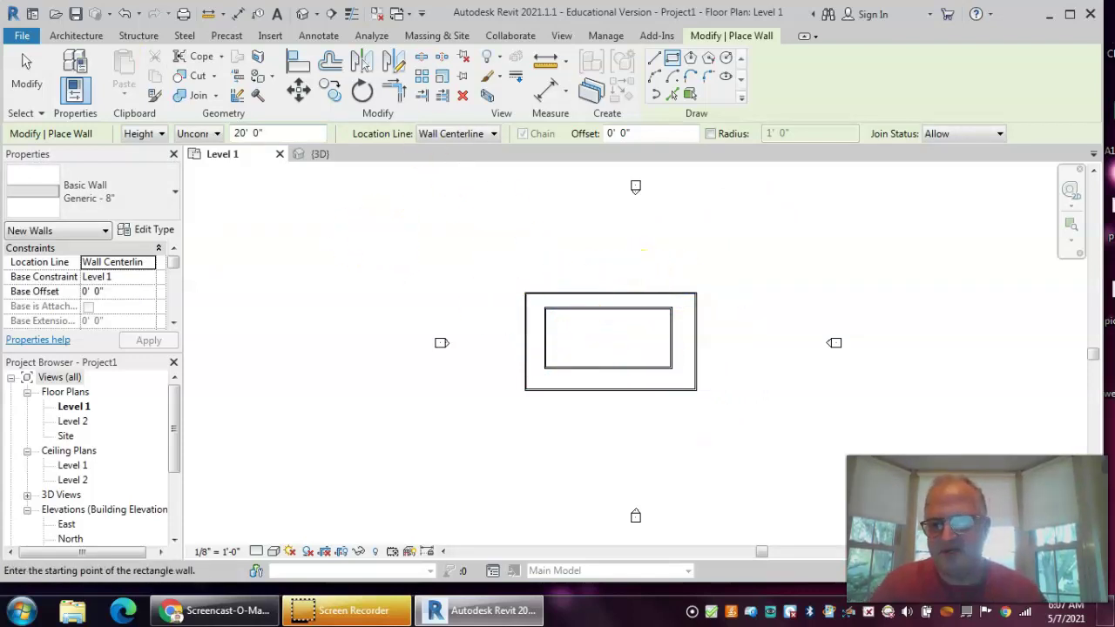
{"action": "left_click", "coordinate": [125, 15]}
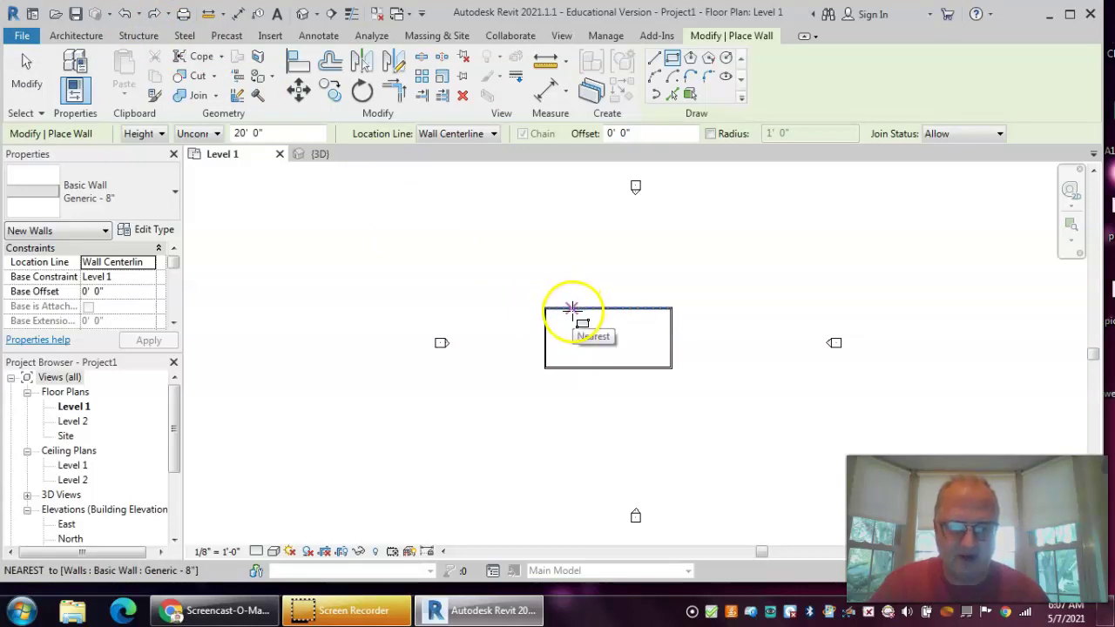
{"action": "left_click", "coordinate": [572, 310]}
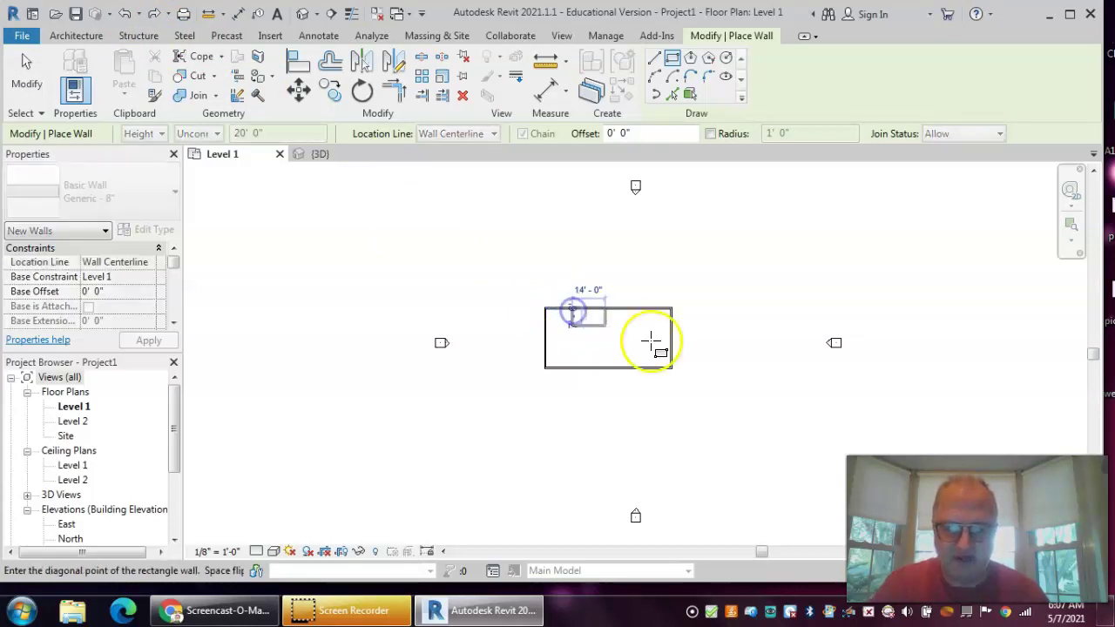
{"action": "key", "text": "Escape"}
{"action": "key", "text": "Escape"}
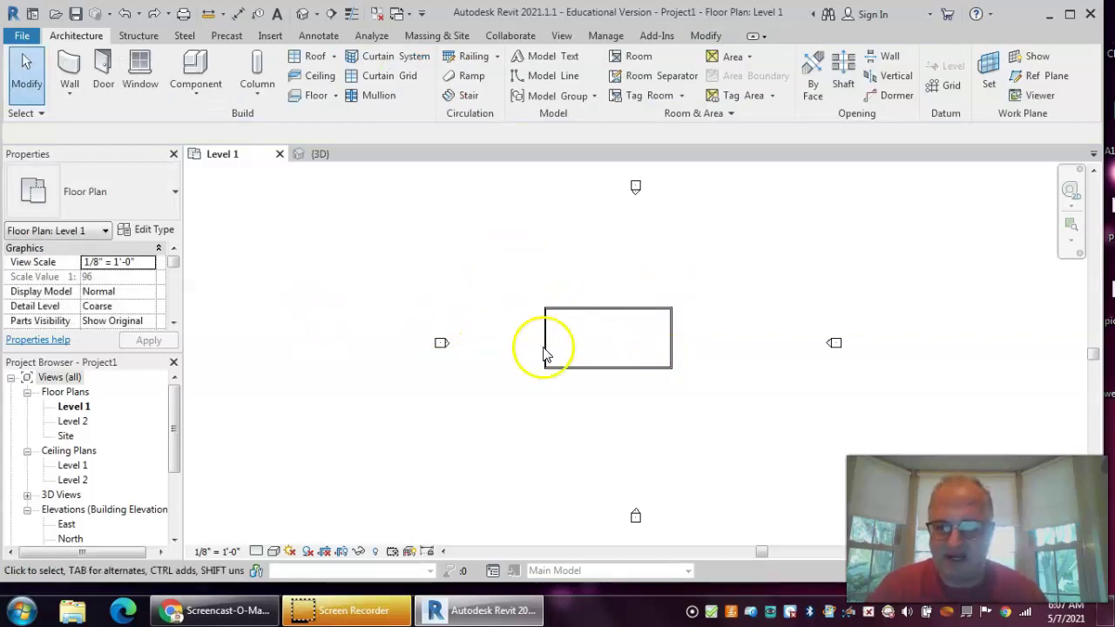
Select the walls of the rectangle individually, one after another, in the Level 1 floor plan.
{"action": "left_click", "coordinate": [573, 312]}
{"action": "left_click", "coordinate": [670, 343]}
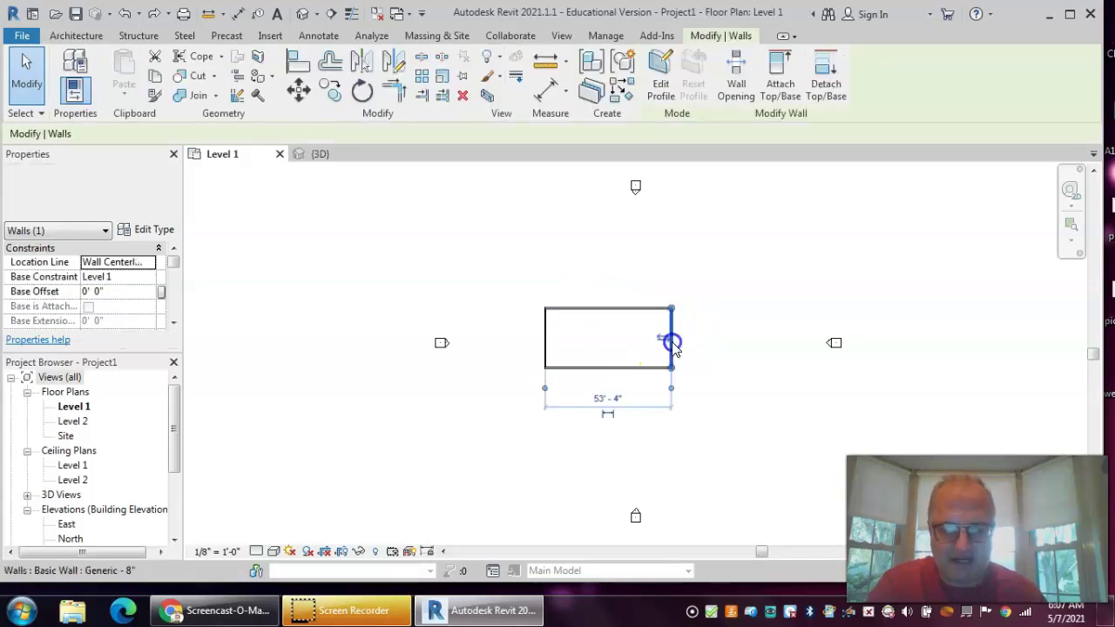
{"action": "left_click", "coordinate": [574, 367]}
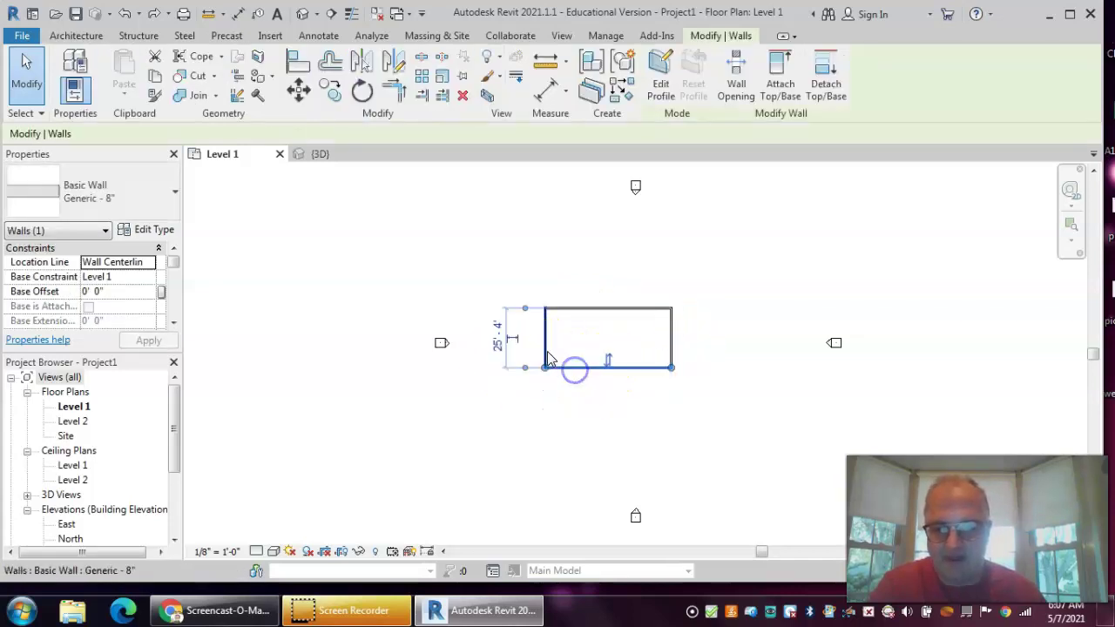
{"action": "left_click", "coordinate": [546, 341]}
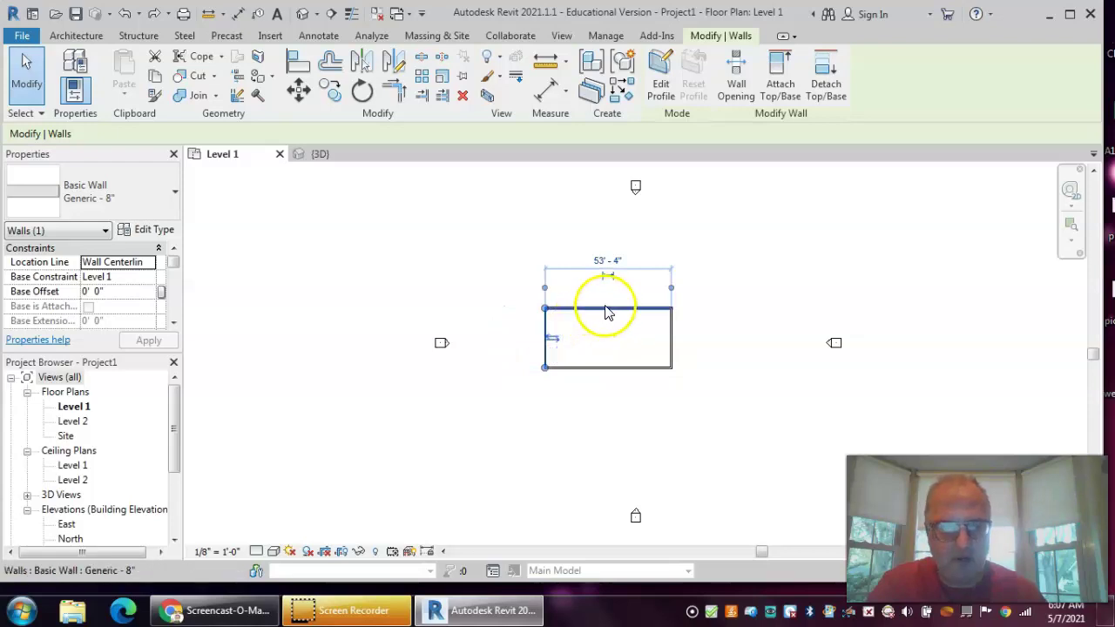
Select all four walls of the rectangle together and change their type to Exterior - CMU on Mtl. Stud.
{"action": "left_click", "coordinate": [607, 309]}
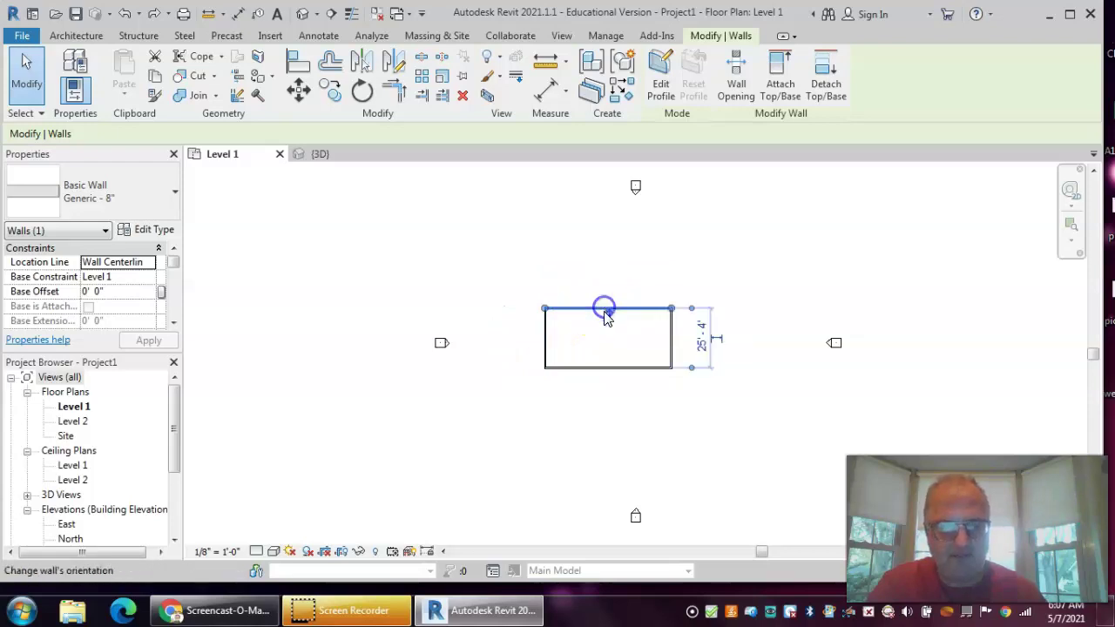
{"action": "left_click", "coordinate": [639, 367], "text": "ctrl"}
{"action": "left_click", "coordinate": [673, 344], "text": "ctrl"}
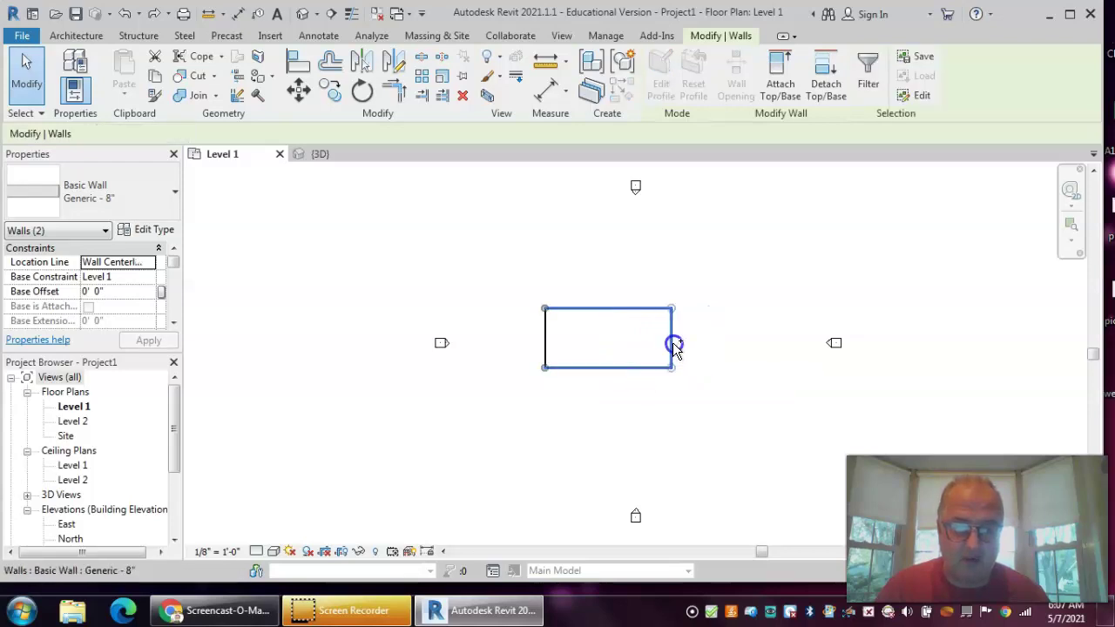
{"action": "left_click", "coordinate": [546, 339], "text": "ctrl"}
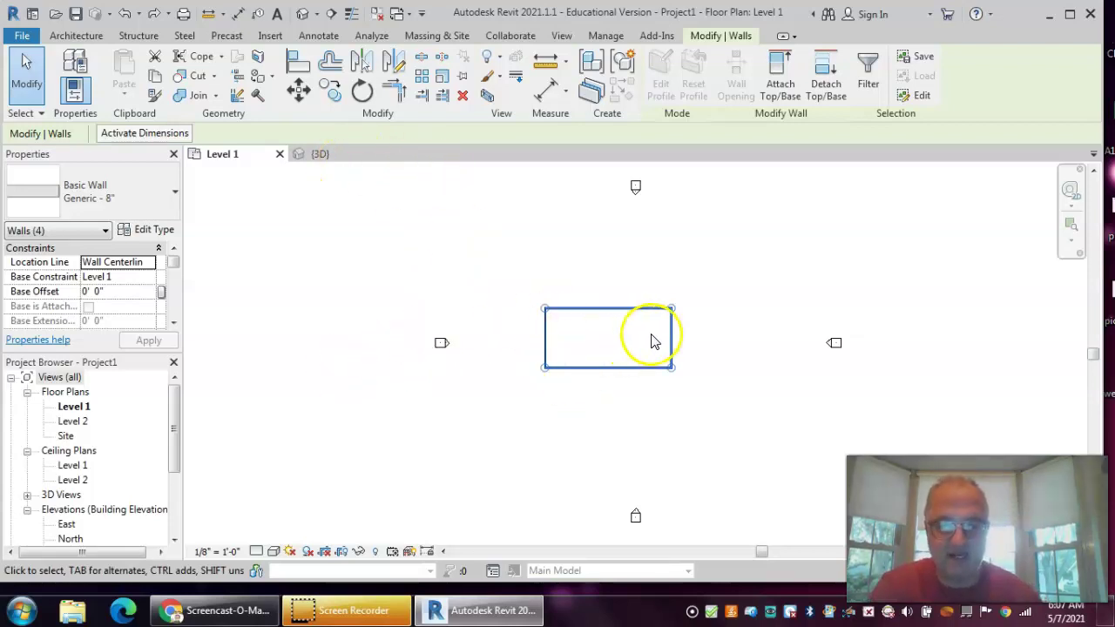
{"action": "left_click", "coordinate": [174, 193]}
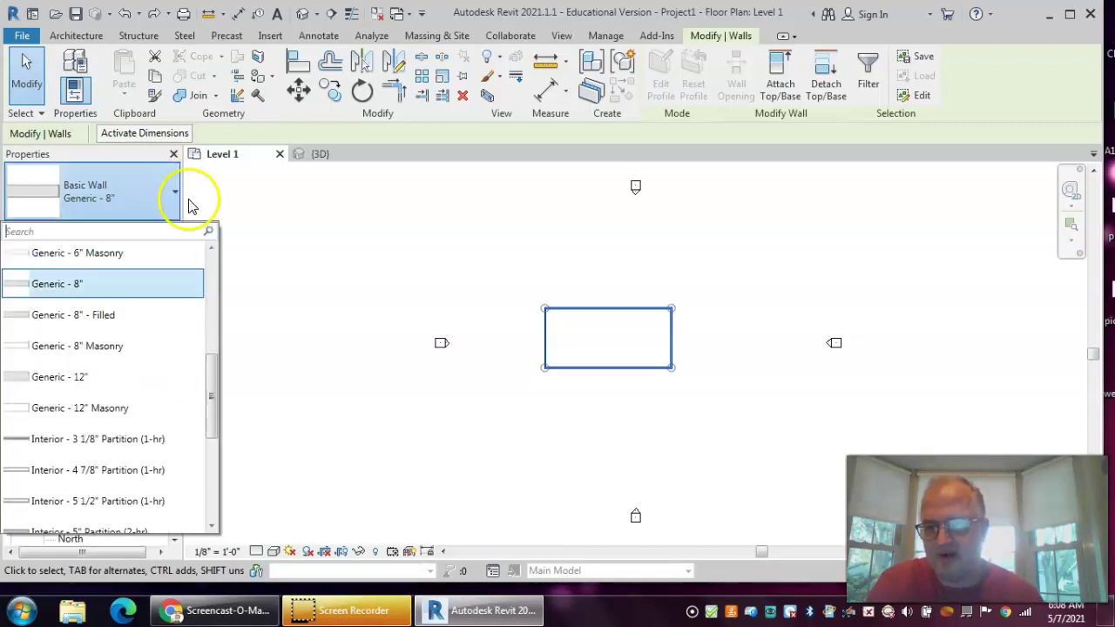
{"action": "scroll", "coordinate": [146, 277], "scroll_direction": "up", "scroll_amount": 3}
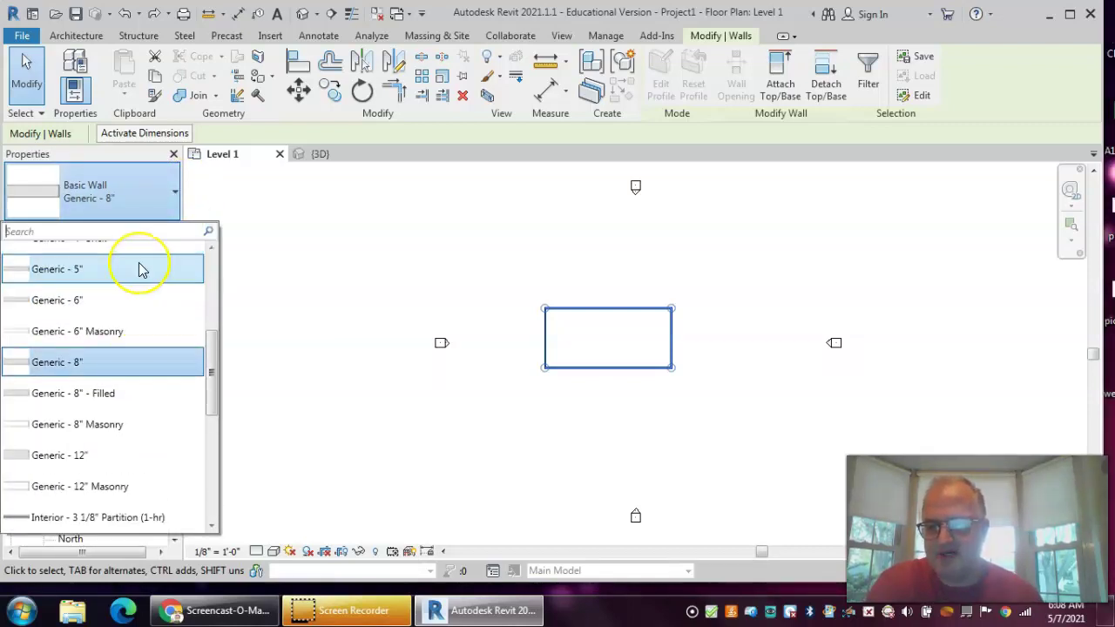
{"action": "scroll", "coordinate": [142, 267], "scroll_direction": "down", "scroll_amount": 3}
{"action": "scroll", "coordinate": [155, 374], "scroll_direction": "up", "scroll_amount": 2}
{"action": "scroll", "coordinate": [156, 355], "scroll_direction": "up", "scroll_amount": 5}
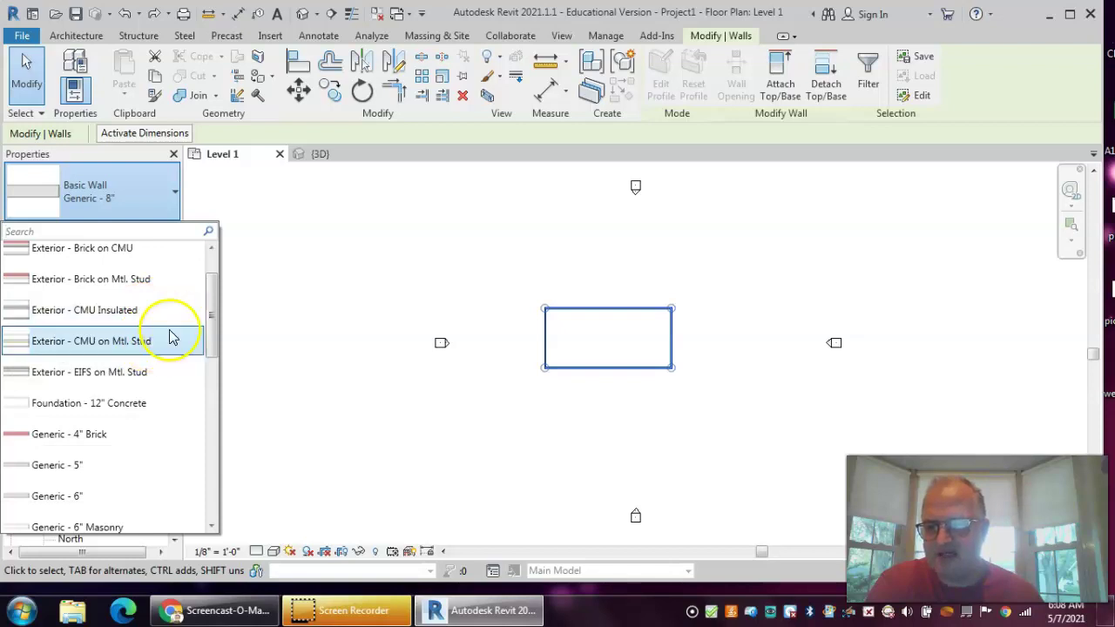
{"action": "mouse_move", "coordinate": [142, 343]}
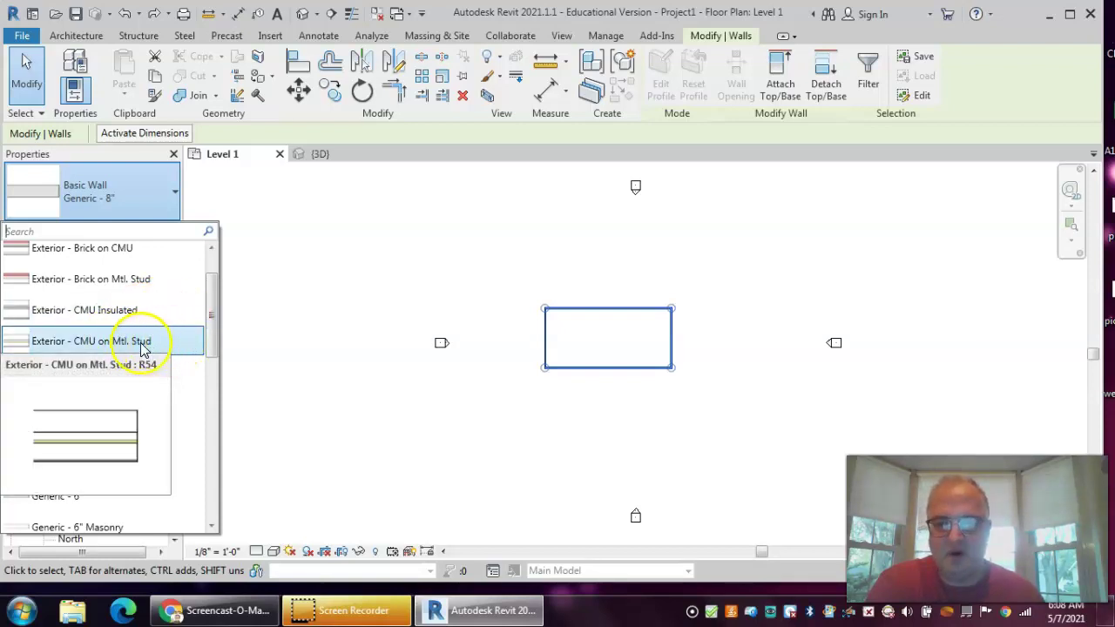
{"action": "left_click", "coordinate": [150, 347]}
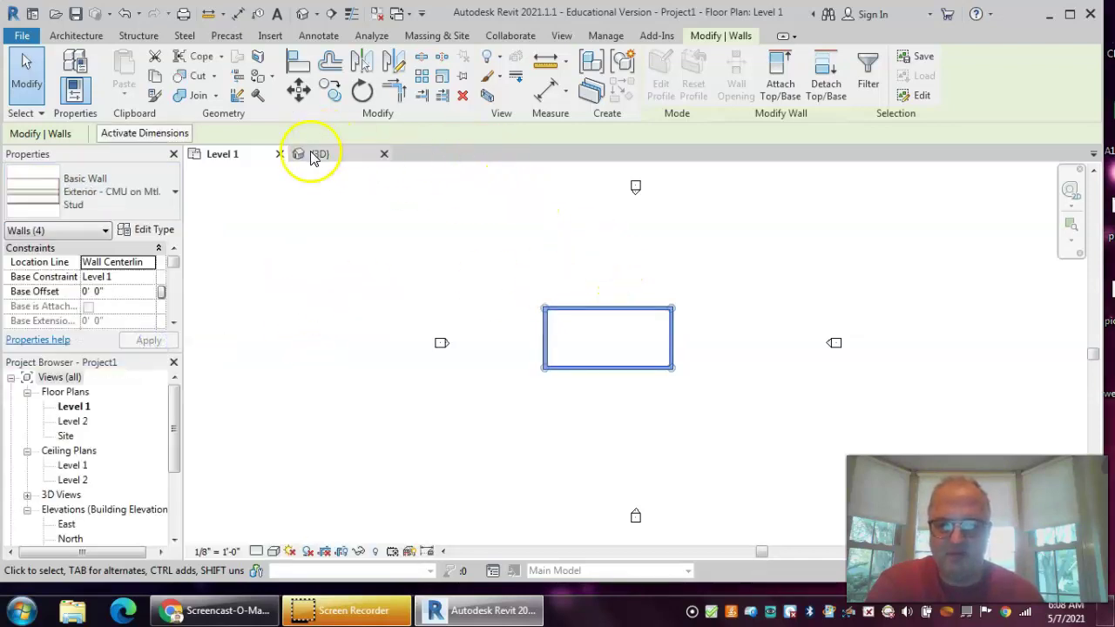
Examine the inner and outer faces of the walls up close in the default 3D view.
{"action": "left_click", "coordinate": [339, 157]}
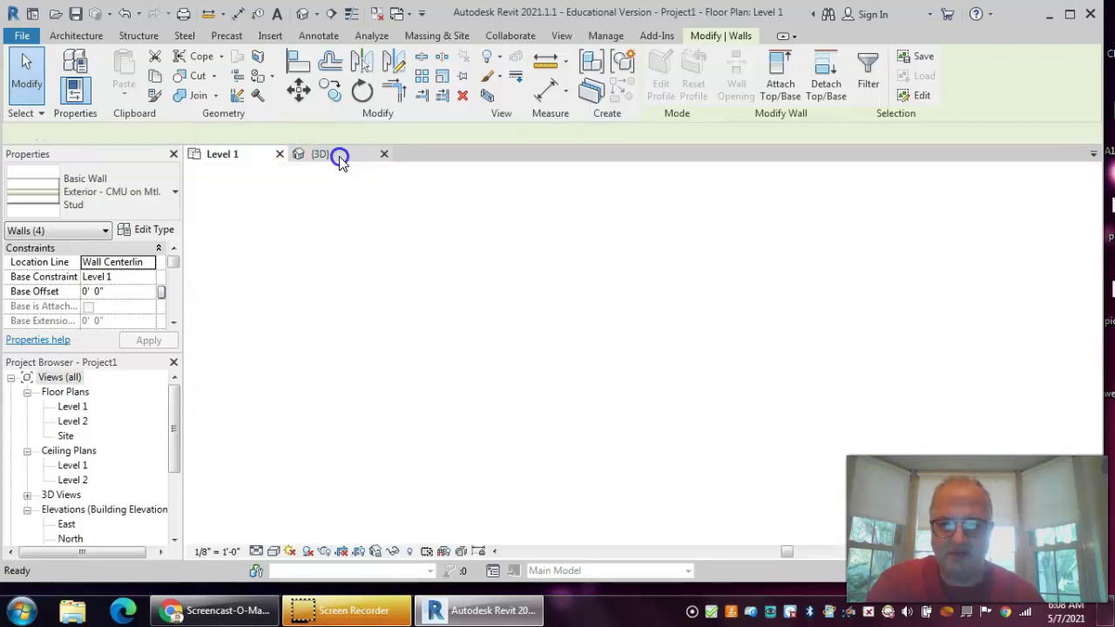
{"action": "left_click", "coordinate": [582, 464]}
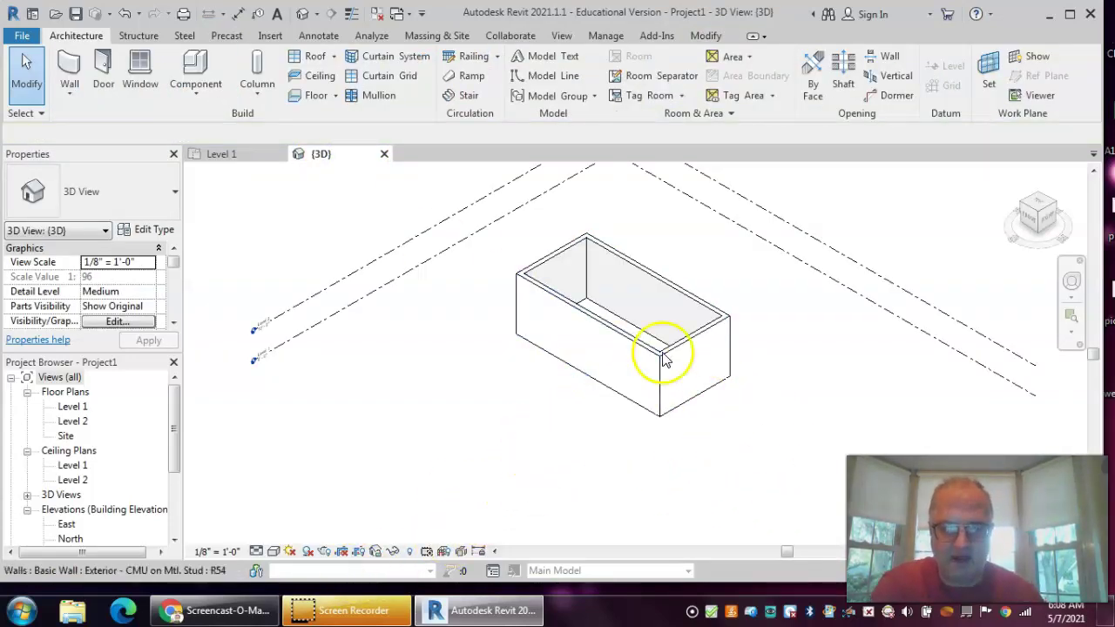
{"action": "scroll", "coordinate": [662, 331], "scroll_direction": "up", "scroll_amount": 4}
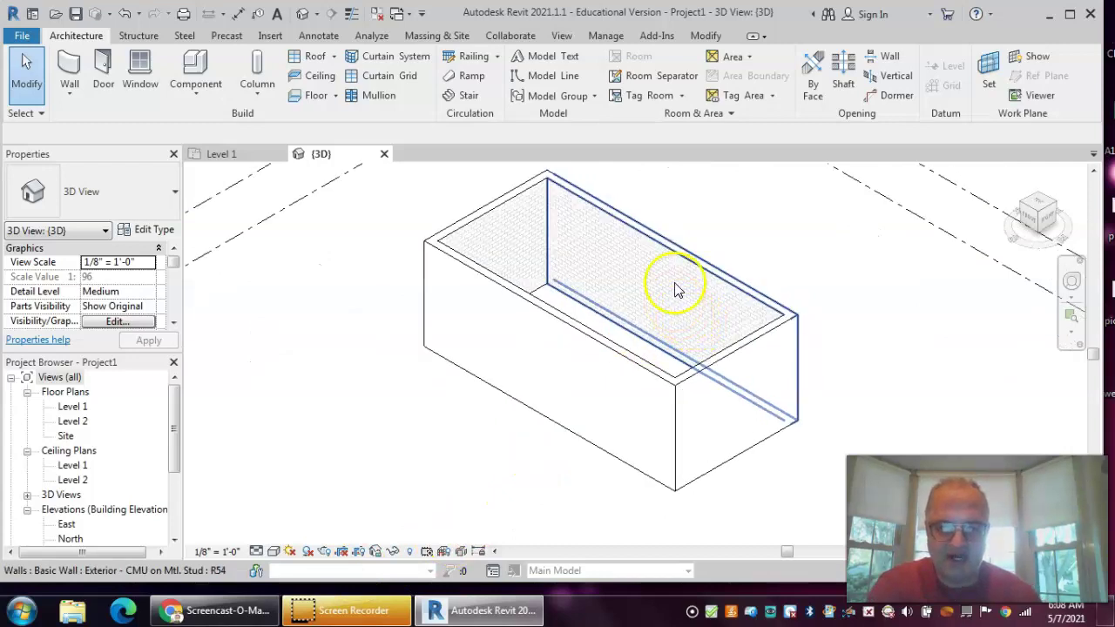
{"action": "scroll", "coordinate": [708, 279], "scroll_direction": "up", "scroll_amount": 2}
{"action": "scroll", "coordinate": [697, 283], "scroll_direction": "up", "scroll_amount": 1}
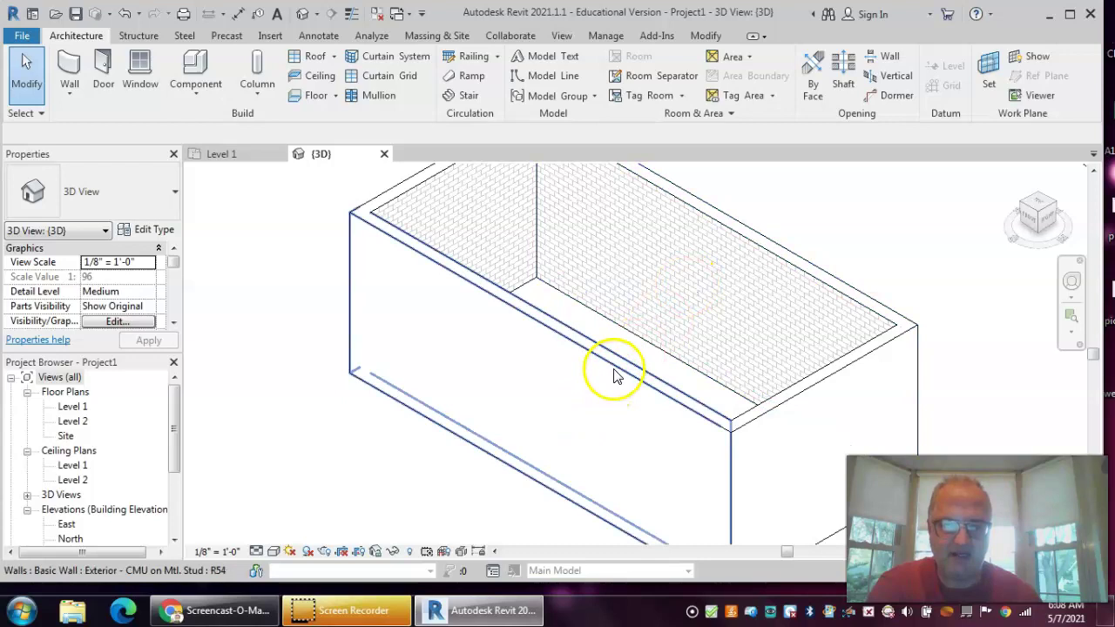
{"action": "scroll", "coordinate": [775, 316], "scroll_direction": "up", "scroll_amount": 2}
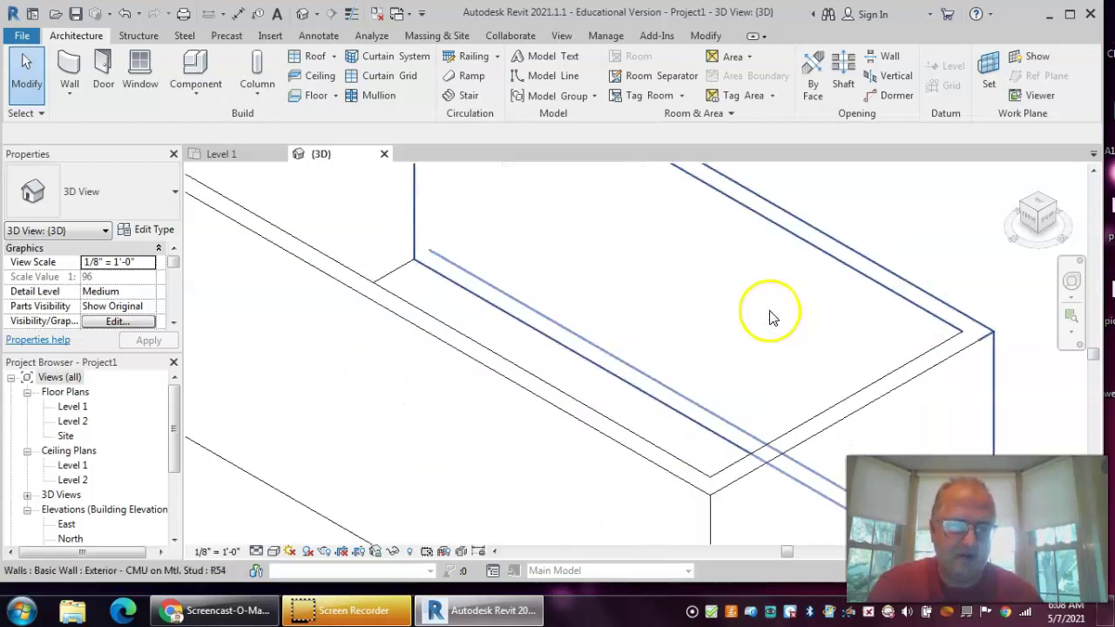
{"action": "scroll", "coordinate": [778, 316], "scroll_direction": "down", "scroll_amount": 1}
{"action": "scroll", "coordinate": [788, 300], "scroll_direction": "down", "scroll_amount": 3}
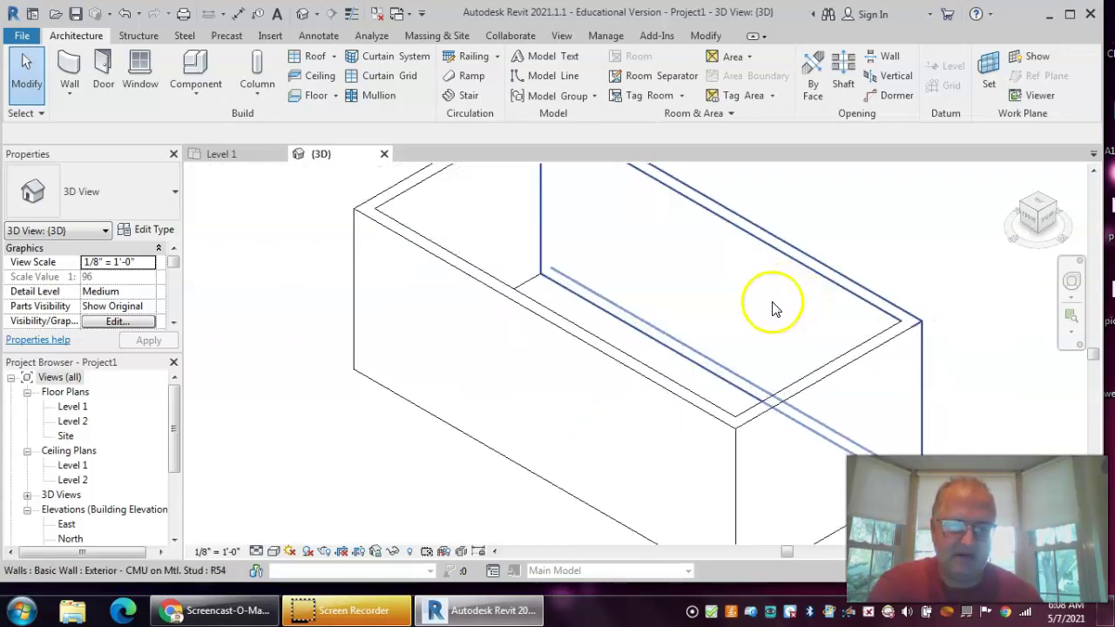
Set the 3D view's visual style to Shaded and its detail level to Fine.
{"action": "left_click", "coordinate": [275, 552]}
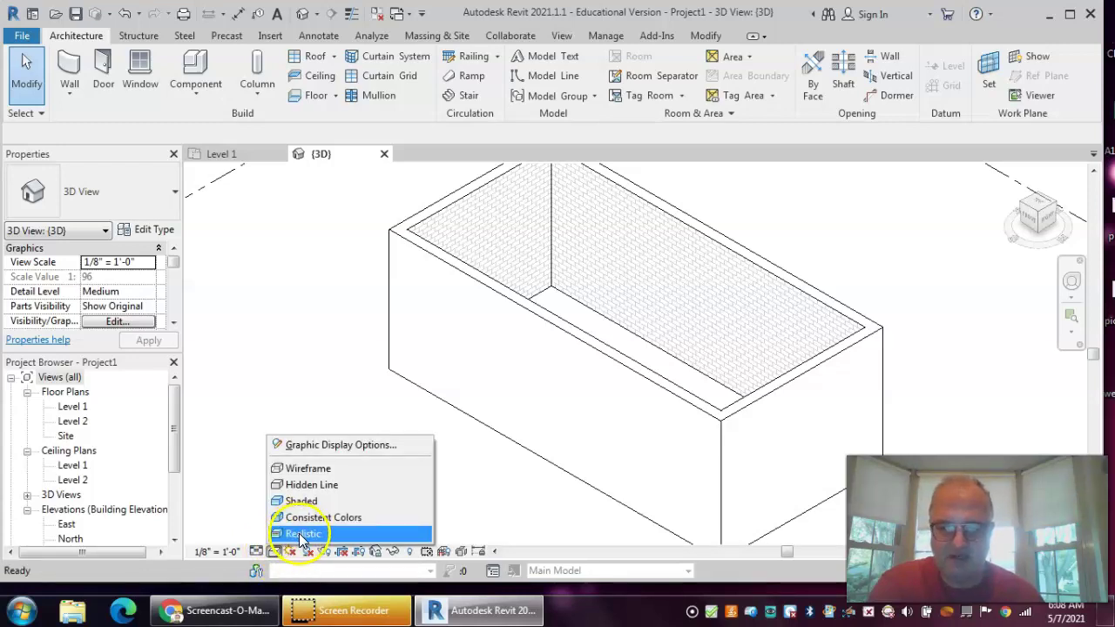
{"action": "left_click", "coordinate": [303, 502]}
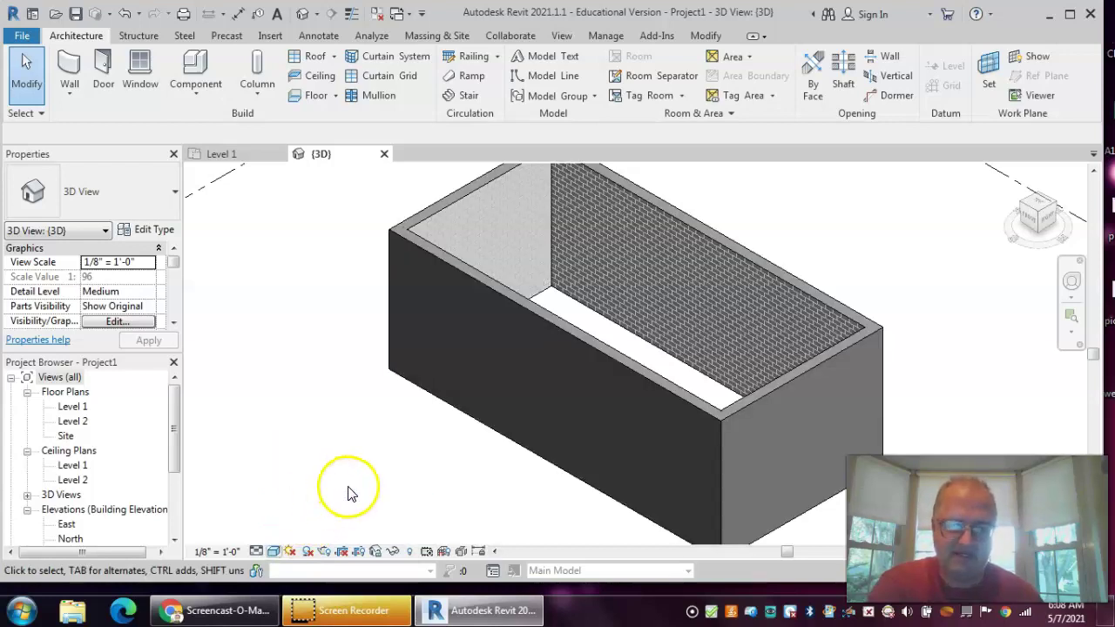
{"action": "left_click", "coordinate": [256, 551]}
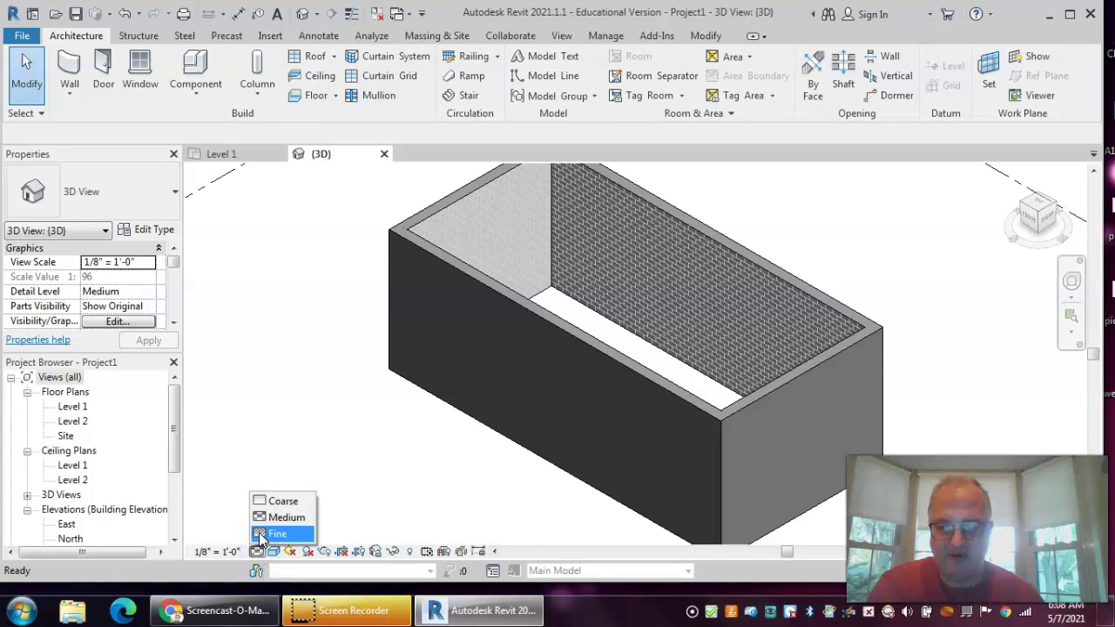
{"action": "left_click", "coordinate": [275, 534]}
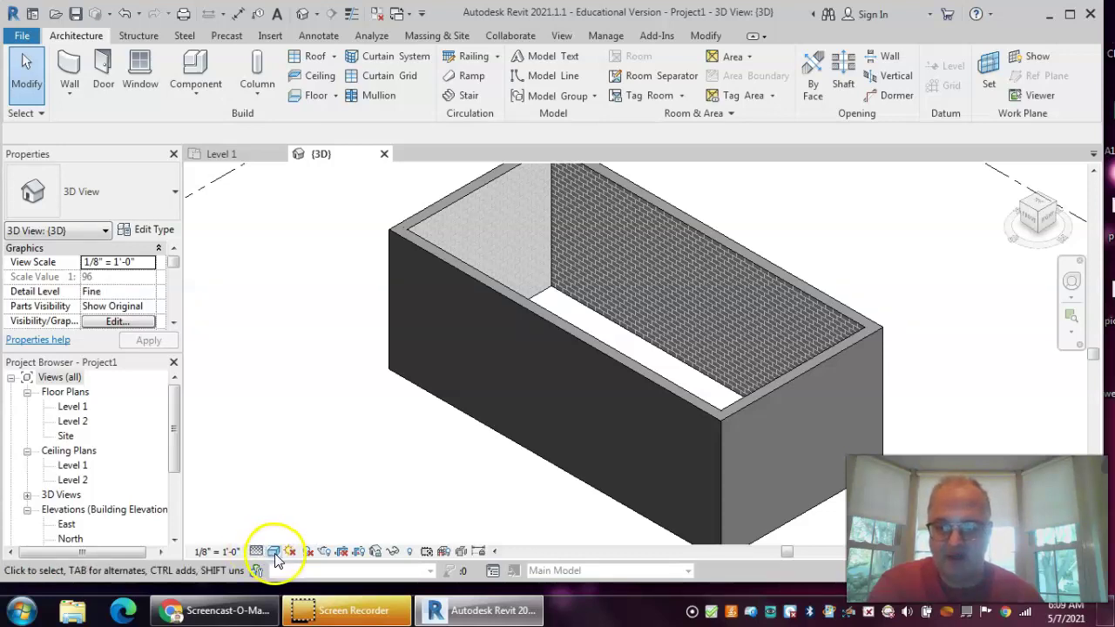
Try the Realistic visual style in the 3D view and return to Shaded.
{"action": "left_click", "coordinate": [273, 552]}
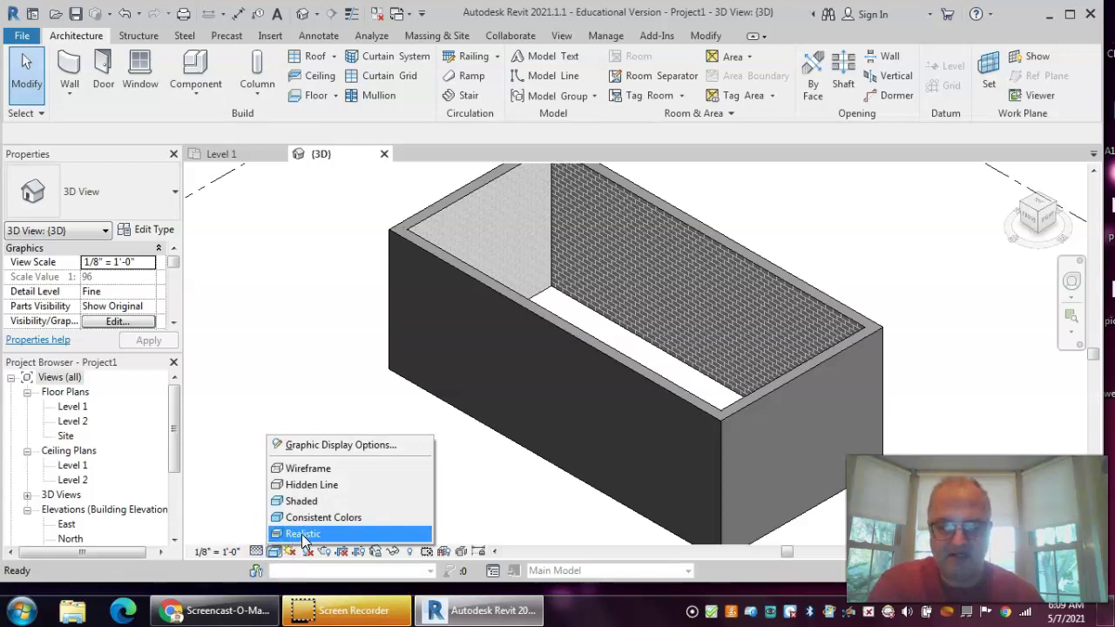
{"action": "left_click", "coordinate": [302, 534]}
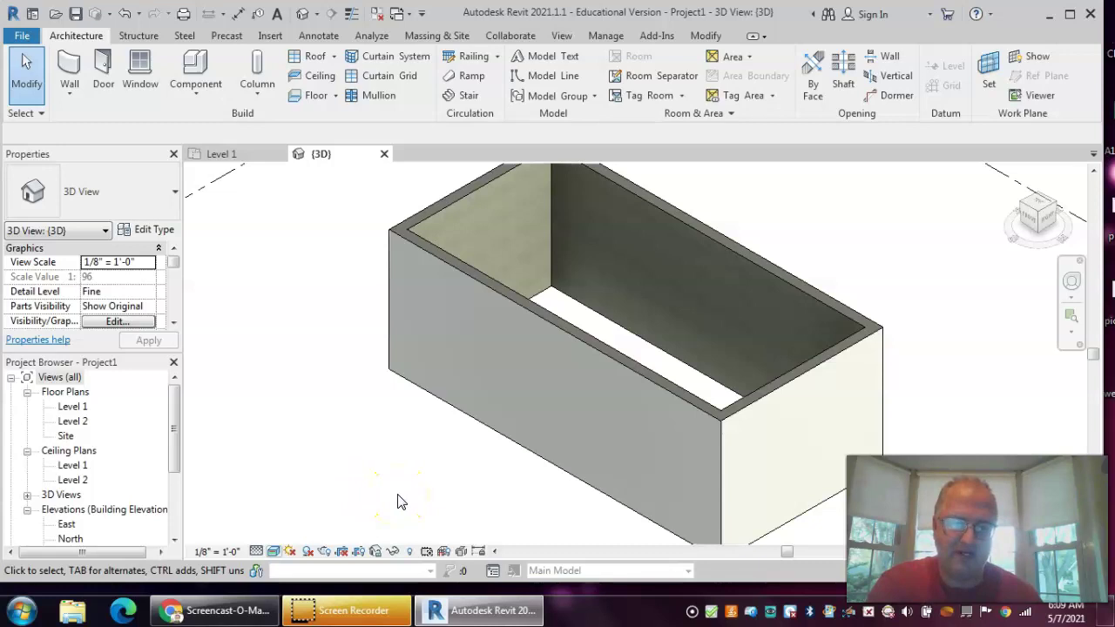
{"action": "left_click", "coordinate": [275, 552]}
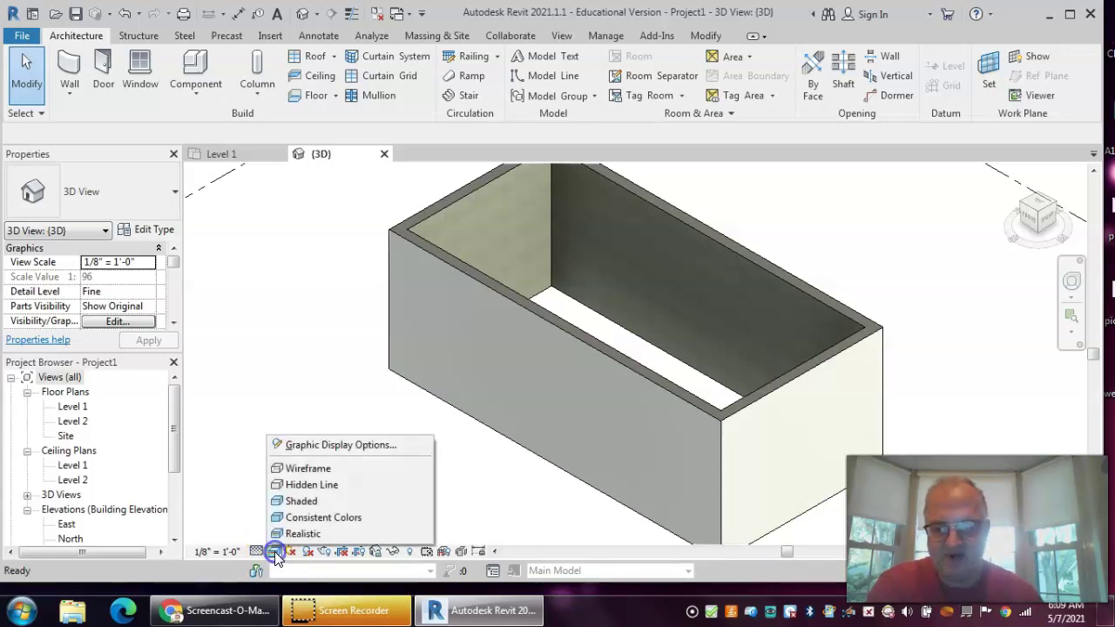
{"action": "left_click", "coordinate": [316, 504]}
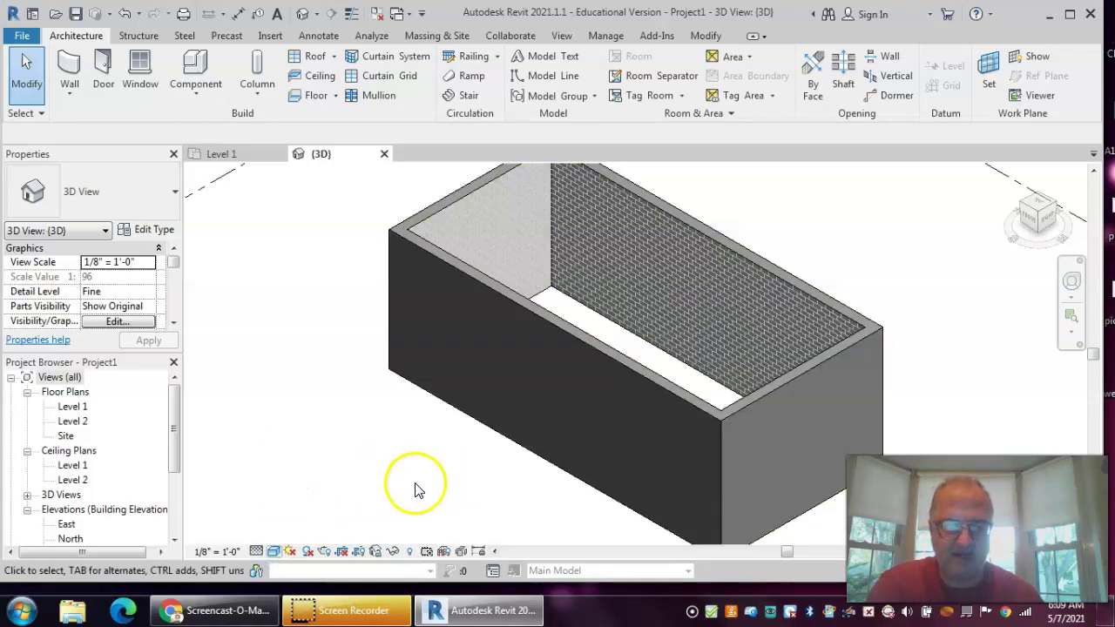
Flip the orientation of the upper horizontal wall in the Level 1 floor plan and check it in the 3D view.
{"action": "middle_click_drag", "start_coordinate": [615, 479], "coordinate": [734, 318], "text": "shift"}
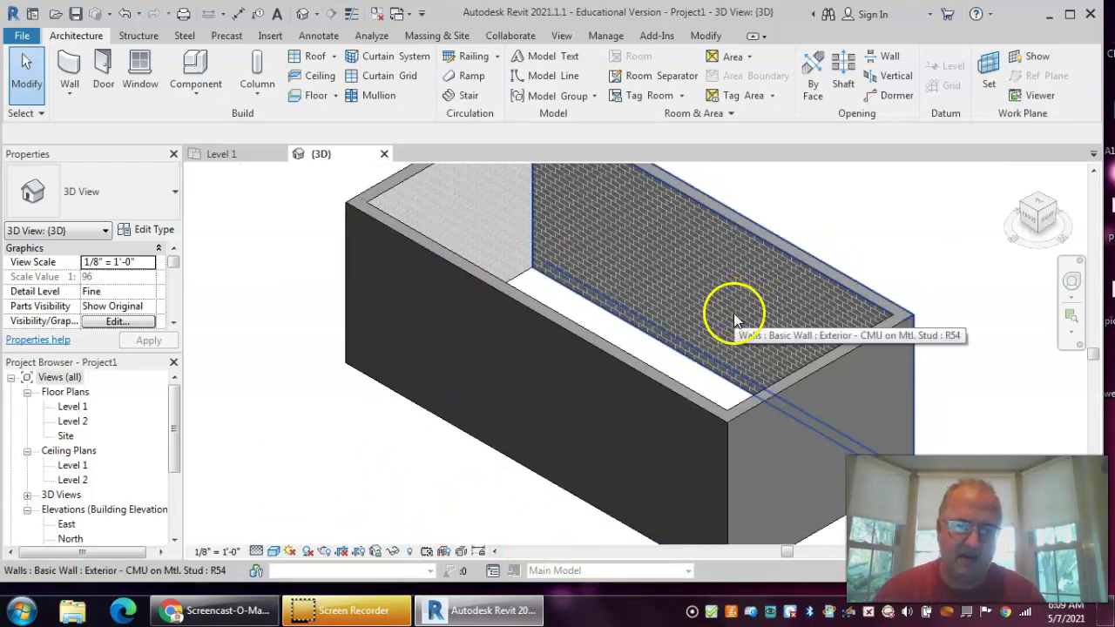
{"action": "scroll", "coordinate": [732, 315], "scroll_direction": "down", "scroll_amount": 1}
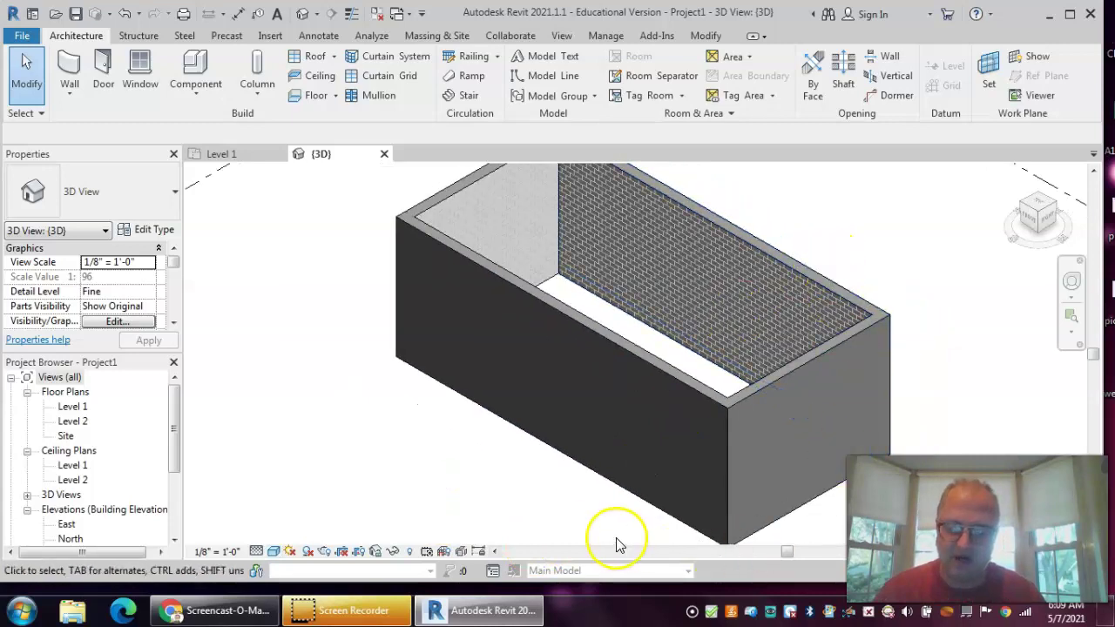
{"action": "mouse_move", "coordinate": [622, 530]}
{"action": "middle_mouse_down", "text": "shift"}
{"action": "mouse_move", "coordinate": [497, 493]}
{"action": "mouse_move", "coordinate": [383, 398]}
{"action": "mouse_move", "coordinate": [610, 456]}
{"action": "mouse_move", "coordinate": [685, 502]}
{"action": "mouse_move", "coordinate": [623, 514]}
{"action": "middle_mouse_up", "text": "shift"}
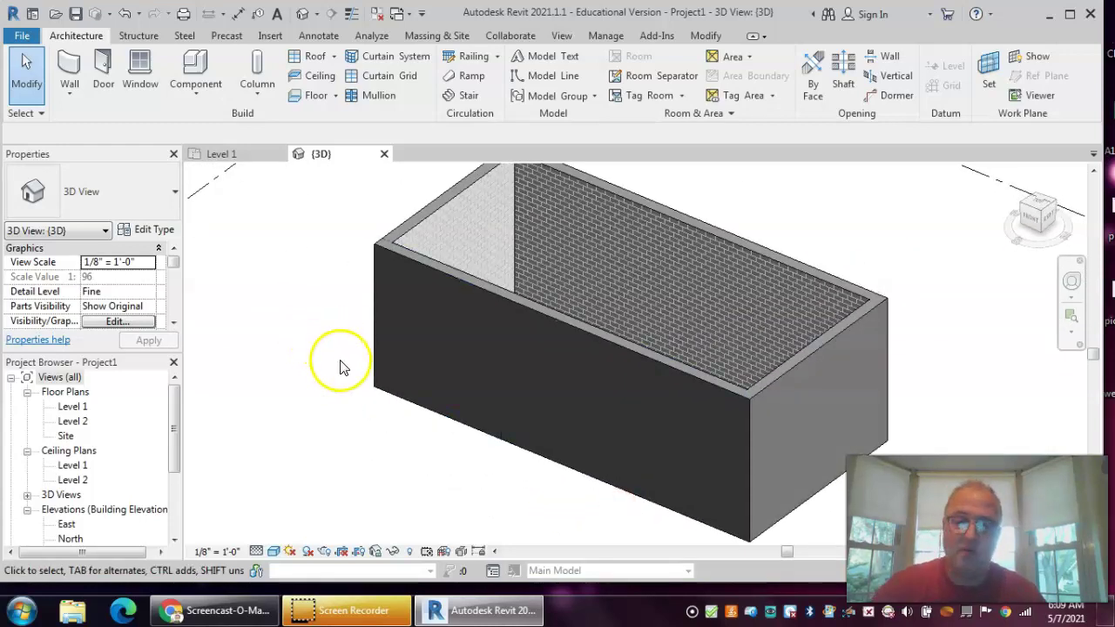
{"action": "left_click", "coordinate": [249, 155]}
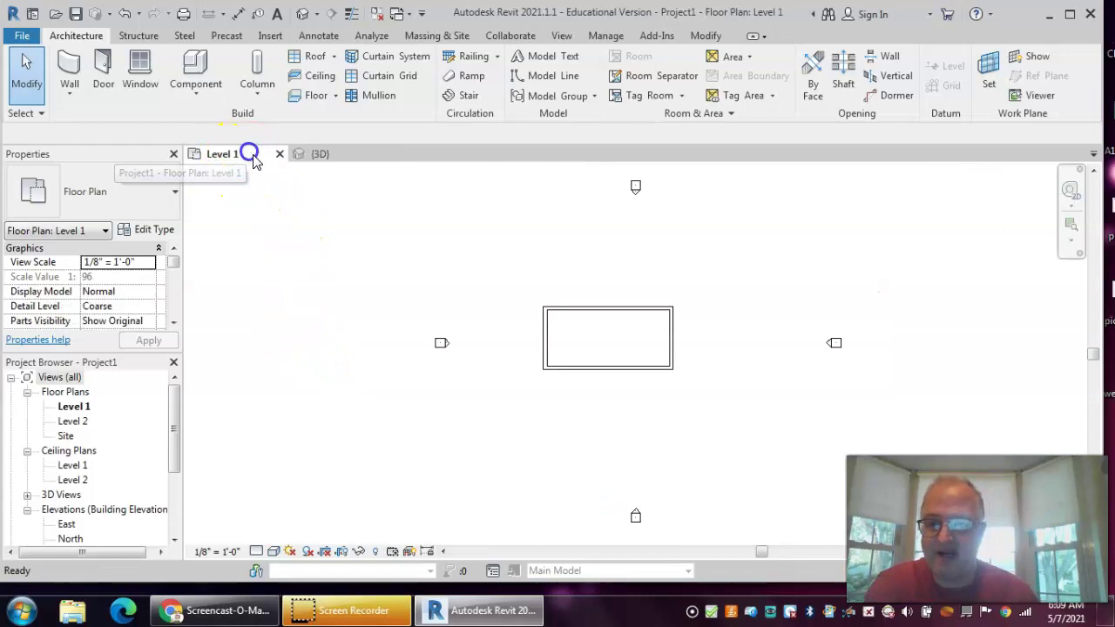
{"action": "left_click", "coordinate": [593, 311]}
{"action": "scroll", "coordinate": [627, 338], "scroll_direction": "up", "scroll_amount": 3}
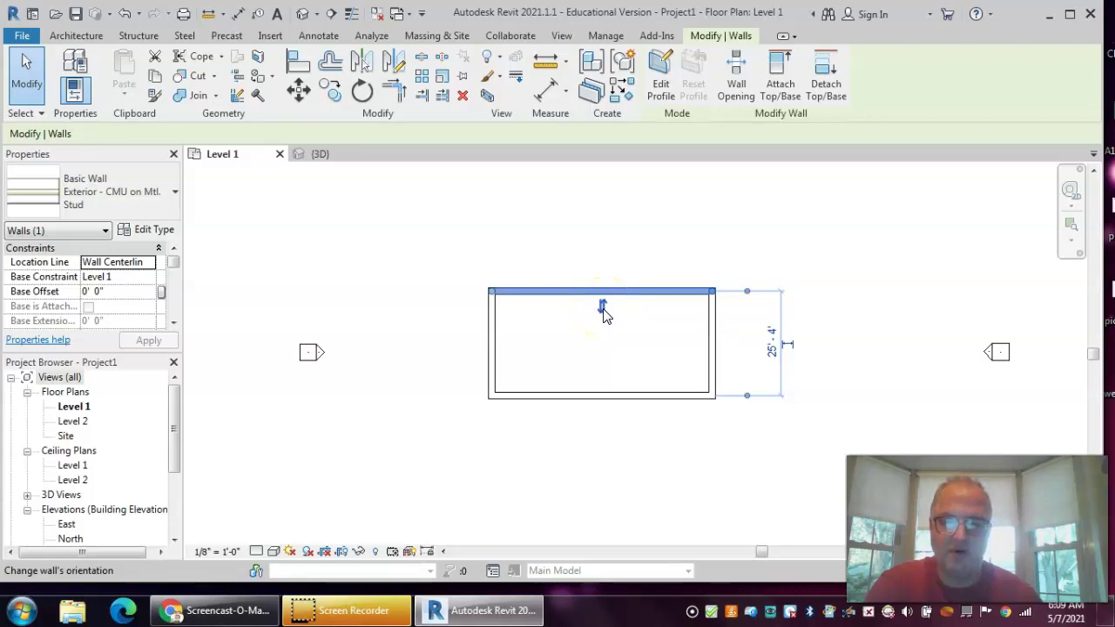
{"action": "left_click", "coordinate": [604, 310]}
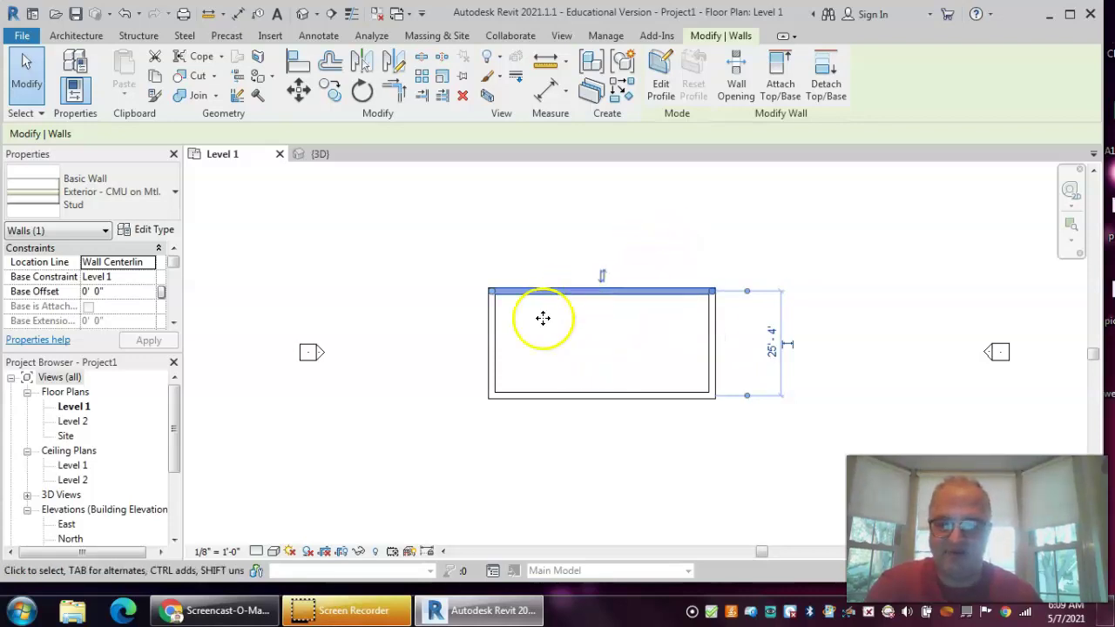
{"action": "left_click", "coordinate": [453, 392]}
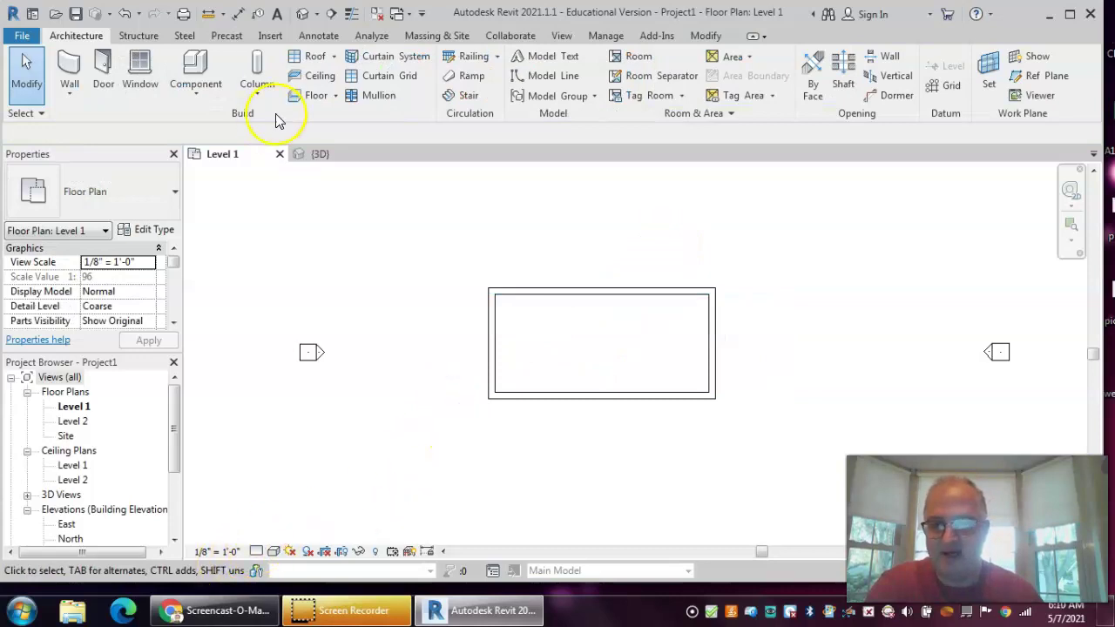
{"action": "left_click", "coordinate": [319, 155]}
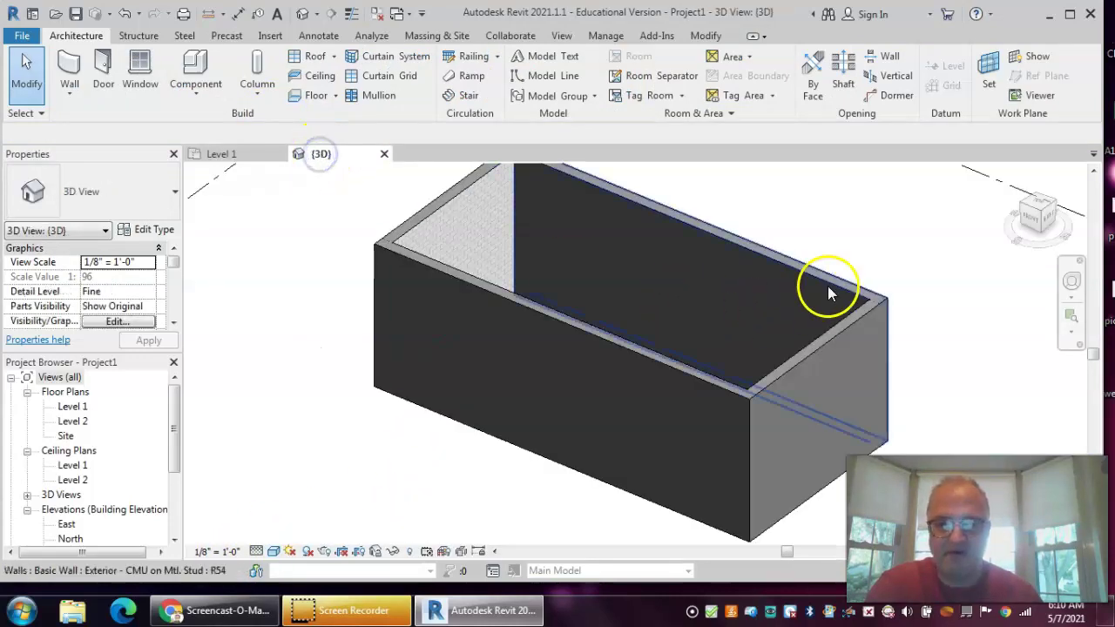
Flip the orientation of the right, lower and left exterior walls in the Level 1 floor plan and check them in the 3D view.
{"action": "middle_click_drag", "start_coordinate": [967, 327], "coordinate": [658, 337]}
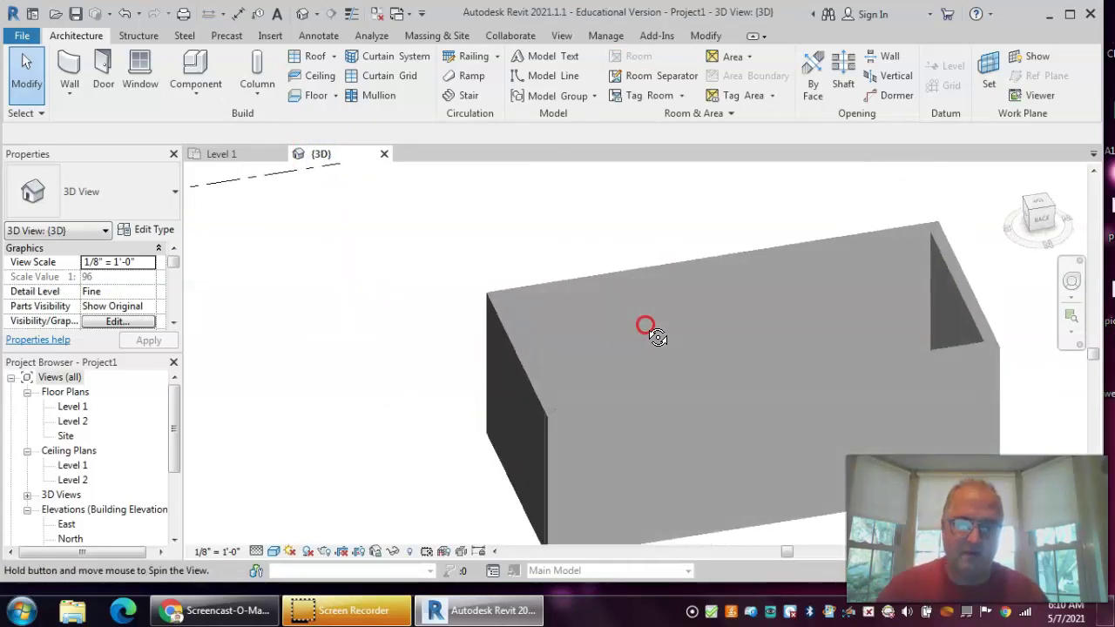
{"action": "scroll", "coordinate": [321, 277], "scroll_direction": "up", "scroll_amount": 1}
{"action": "middle_click_drag", "start_coordinate": [319, 279], "coordinate": [656, 312], "text": "shift"}
{"action": "left_click", "coordinate": [241, 154]}
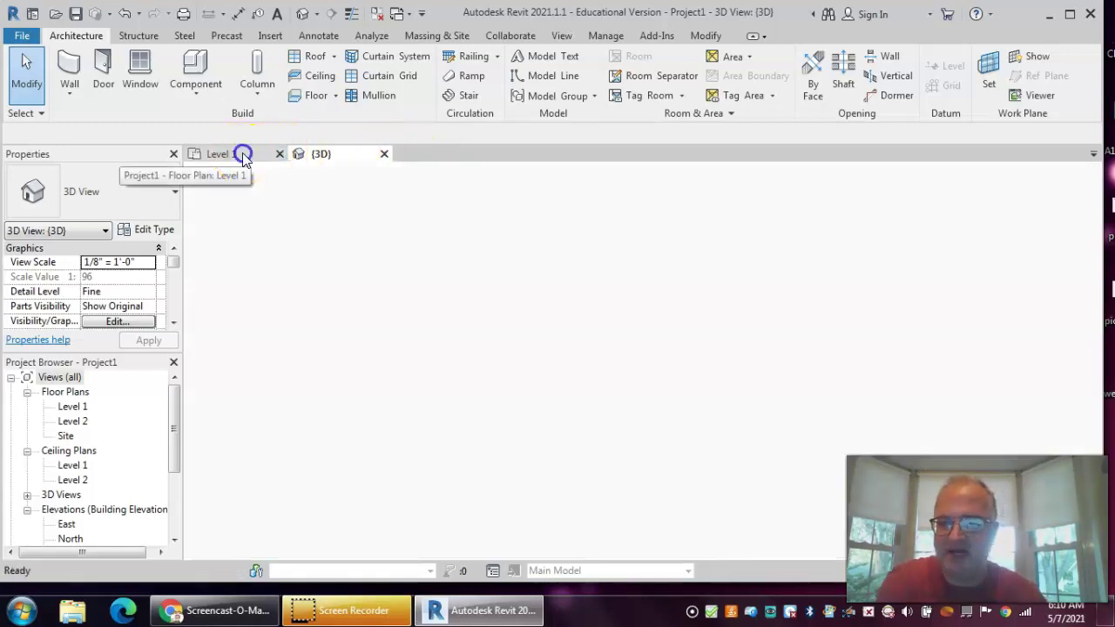
{"action": "left_click", "coordinate": [715, 346]}
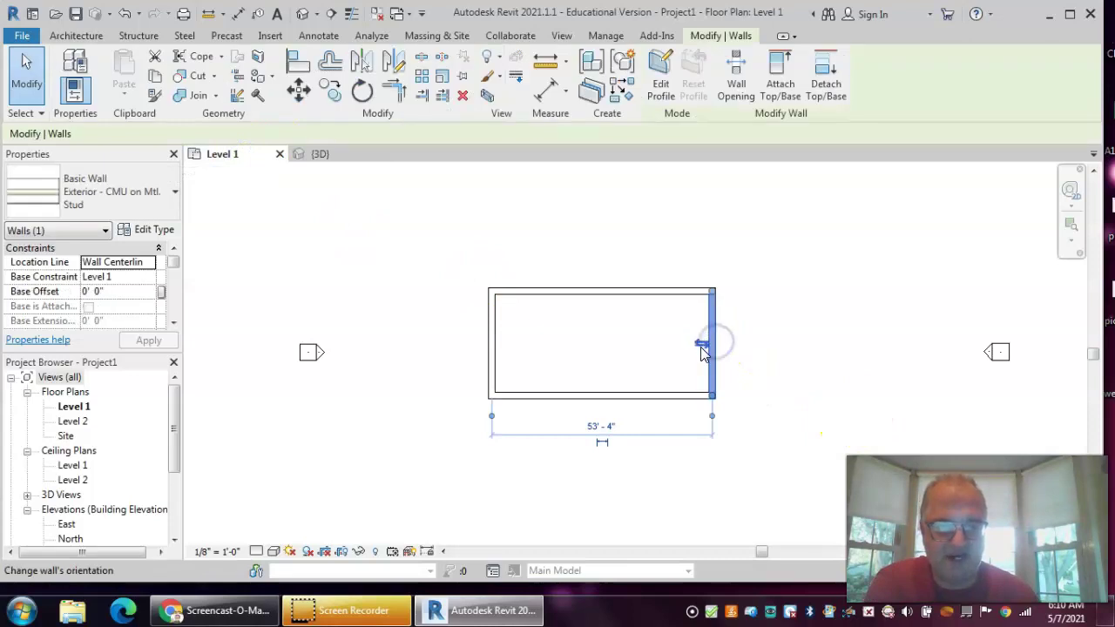
{"action": "left_click", "coordinate": [629, 395]}
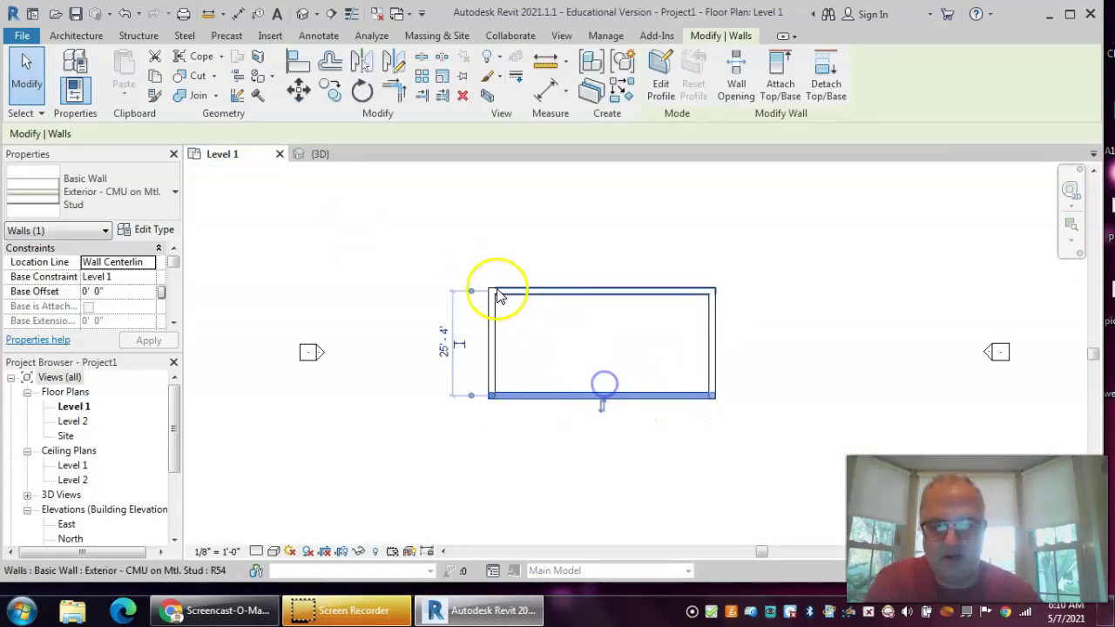
{"action": "left_click", "coordinate": [495, 344]}
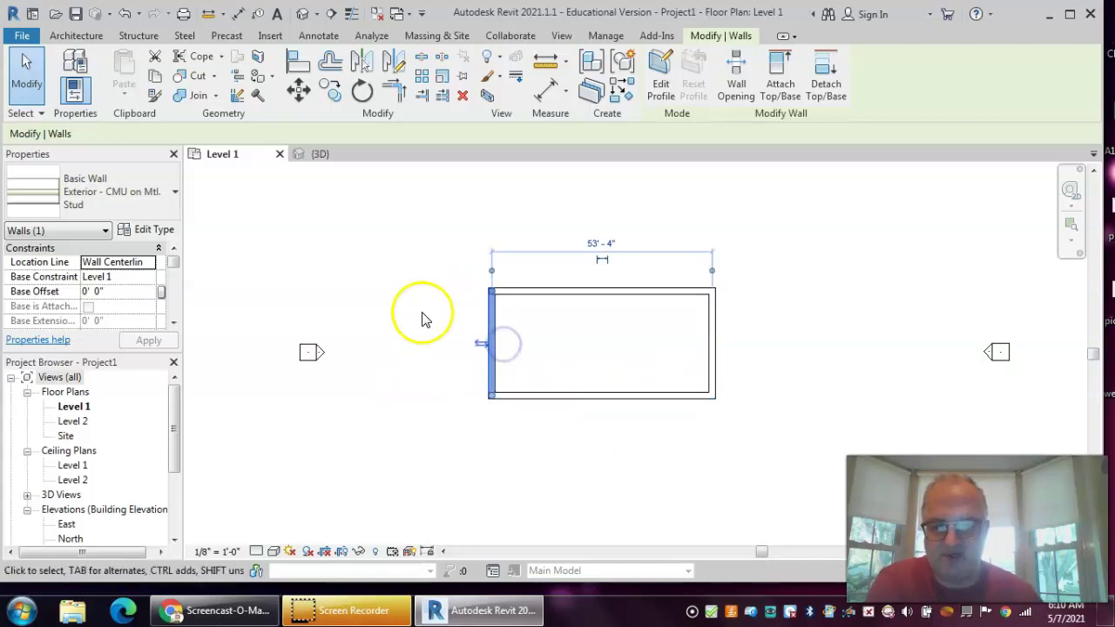
{"action": "left_click", "coordinate": [369, 349]}
{"action": "left_click", "coordinate": [329, 161]}
{"action": "middle_click_drag", "start_coordinate": [598, 369], "coordinate": [843, 314], "text": "shift"}
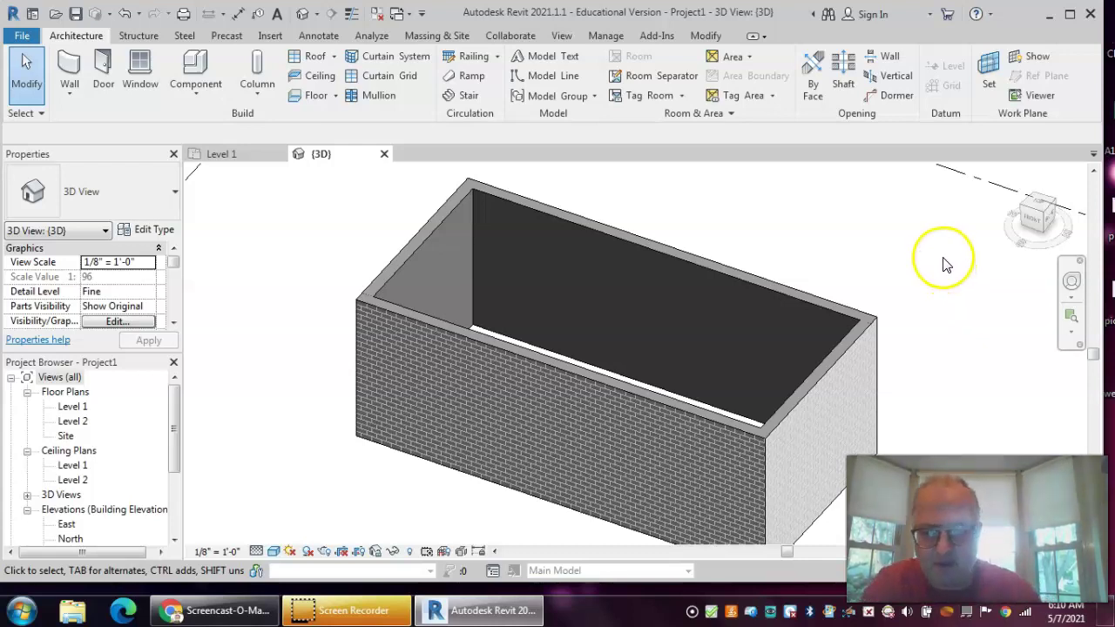
In Level 1, draw a vertical Generic - 8" interior wall between the upper and lower walls' centerlines, about 11'-0" from the left wall's centerline.
{"action": "left_click", "coordinate": [228, 157]}
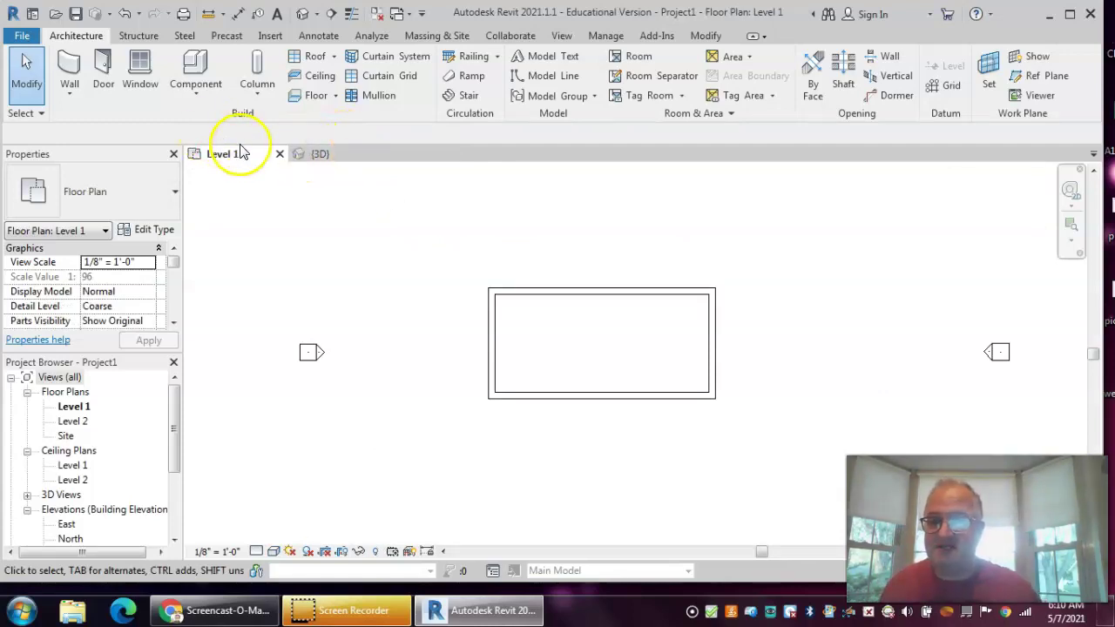
{"action": "left_click", "coordinate": [77, 69]}
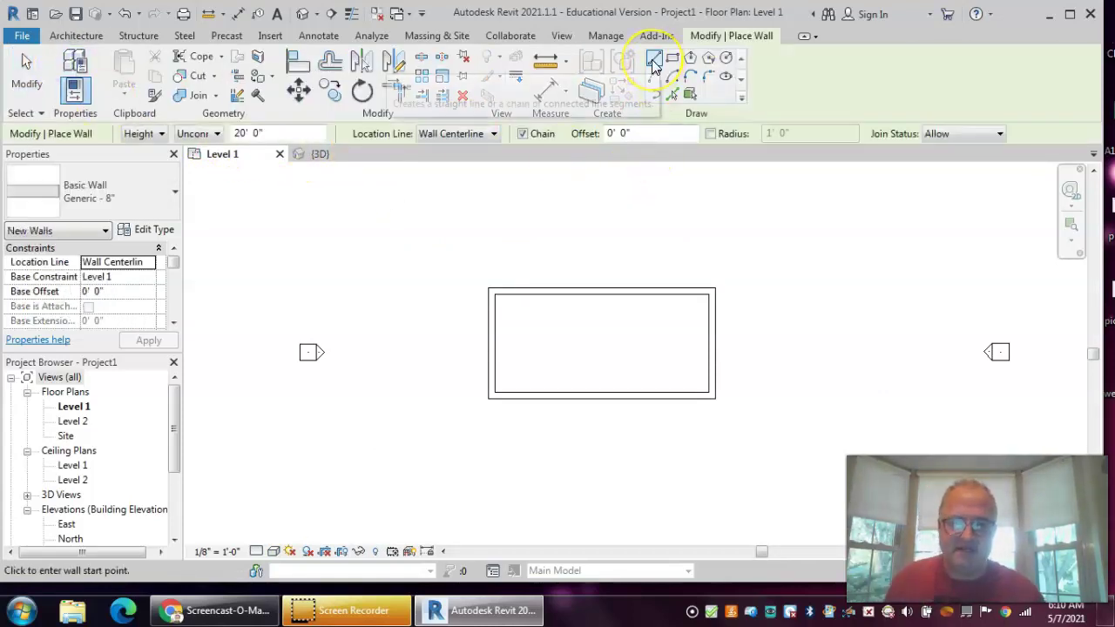
{"action": "left_click", "coordinate": [653, 61]}
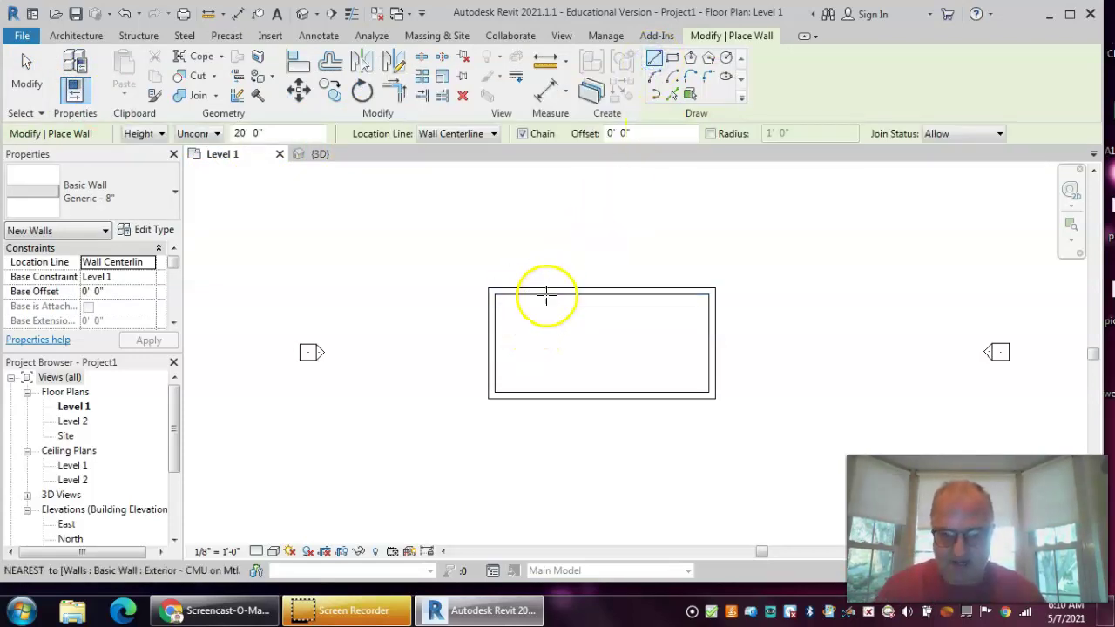
{"action": "scroll", "coordinate": [551, 298], "scroll_direction": "up", "scroll_amount": 3}
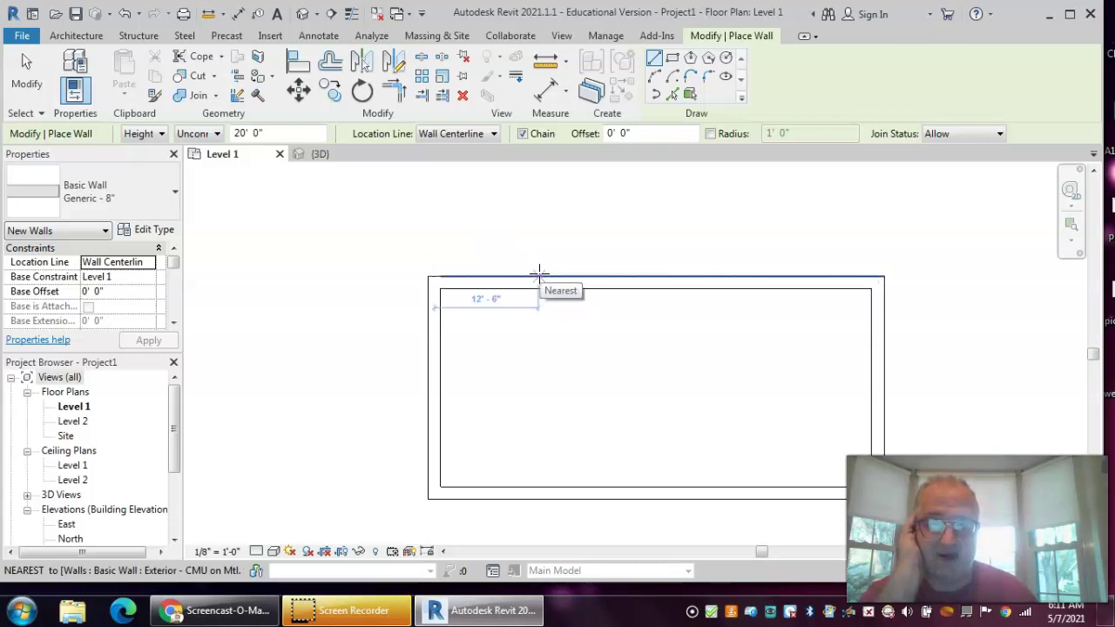
{"action": "left_click", "coordinate": [538, 292]}
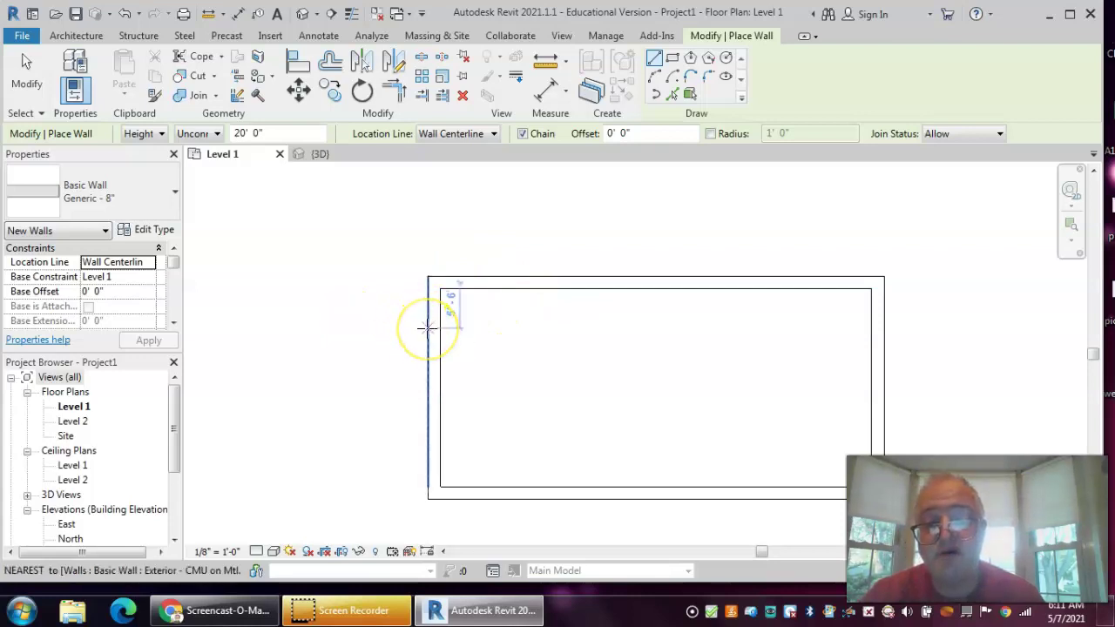
{"action": "left_click", "coordinate": [428, 296]}
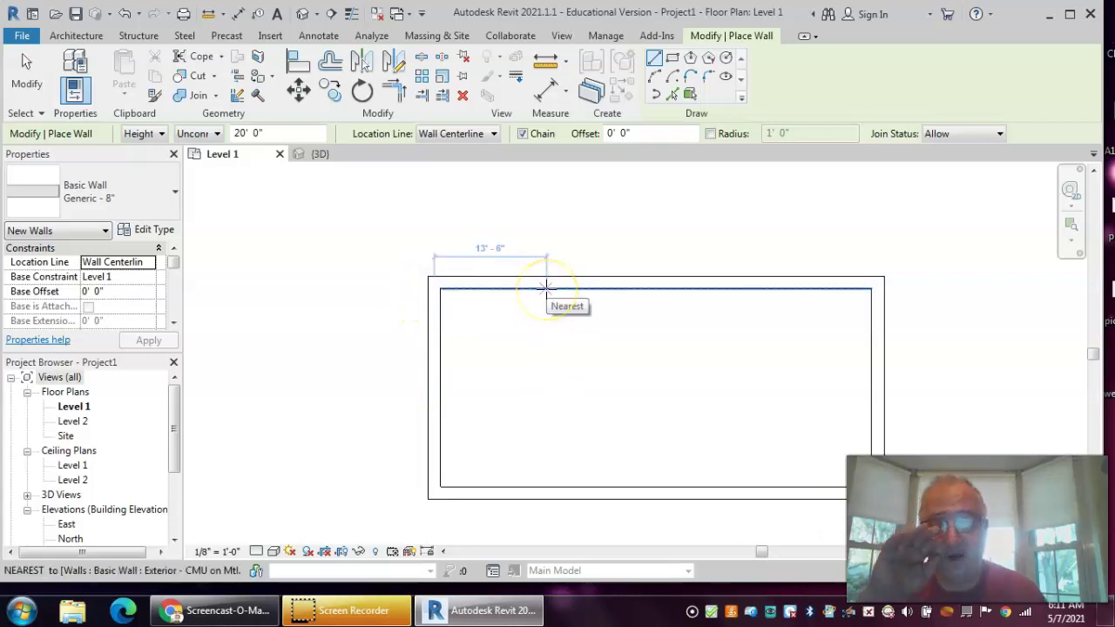
{"action": "left_click", "coordinate": [545, 288]}
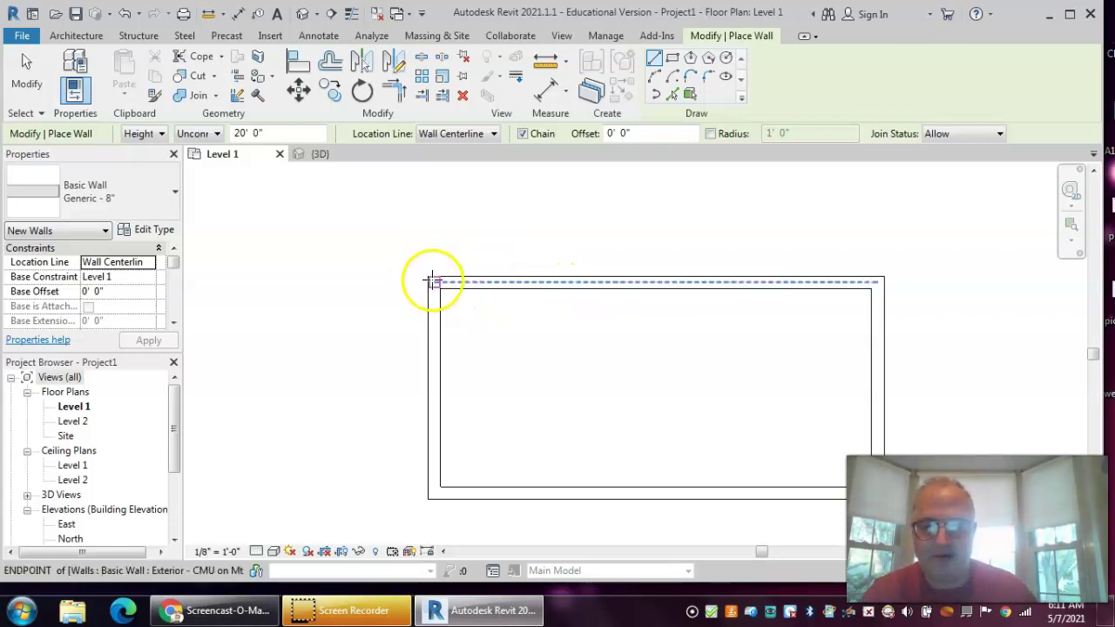
{"action": "left_click", "coordinate": [525, 281]}
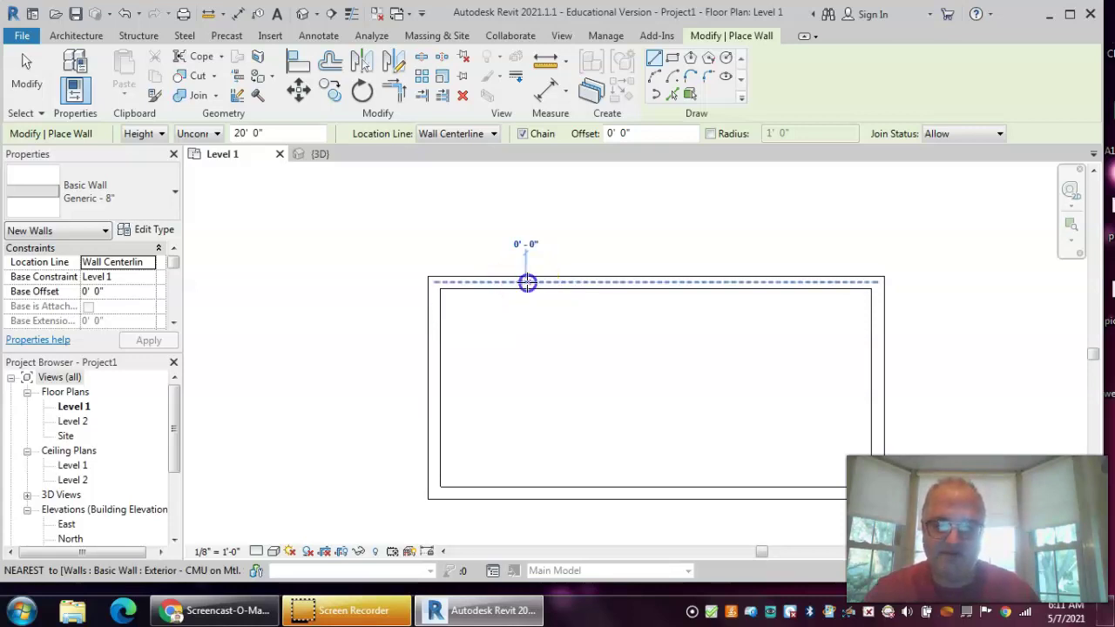
{"action": "left_click", "coordinate": [525, 281]}
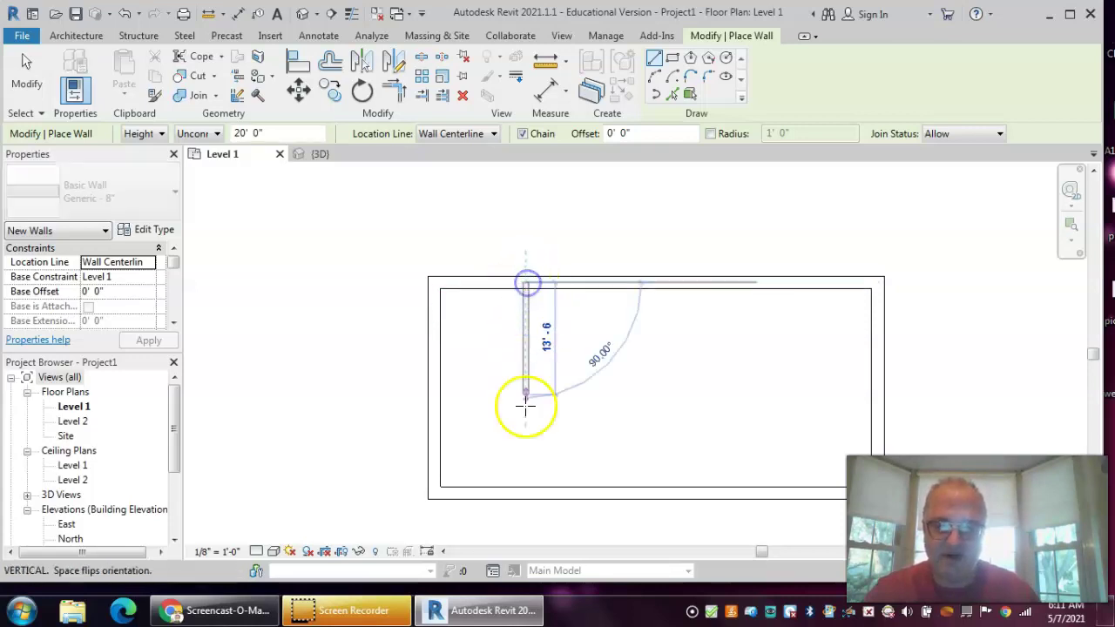
{"action": "left_click", "coordinate": [525, 492]}
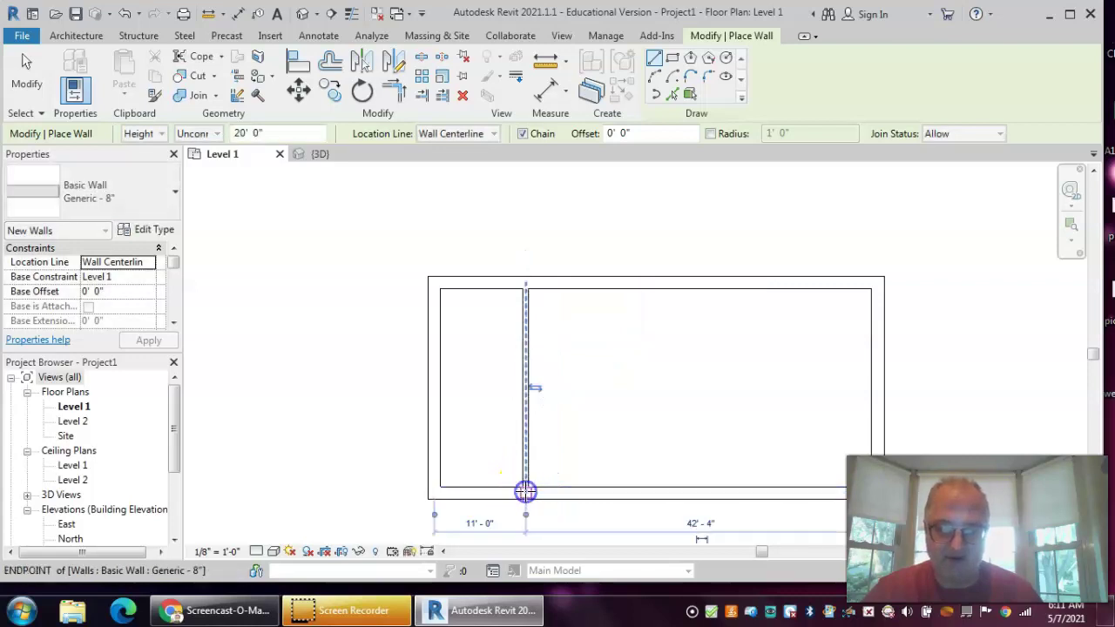
{"action": "key", "text": "Escape"}
Reference the interior wall's temporary dimension to the left wall's outer face and set that distance to 10'-8".
{"action": "middle_click_drag", "start_coordinate": [660, 443], "coordinate": [636, 273]}
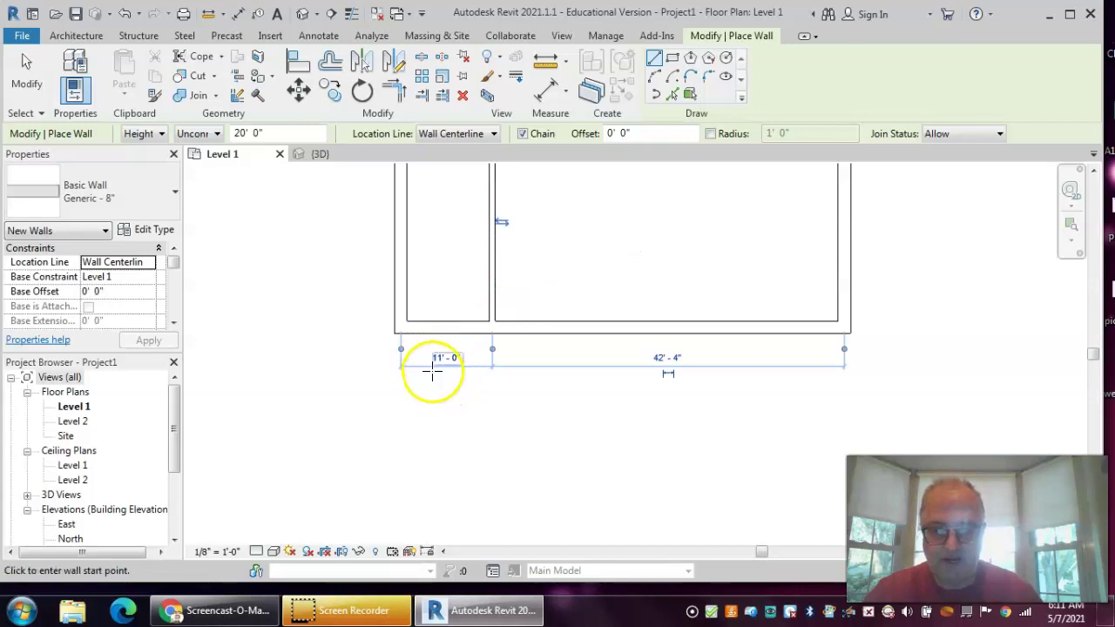
{"action": "left_click", "coordinate": [402, 350]}
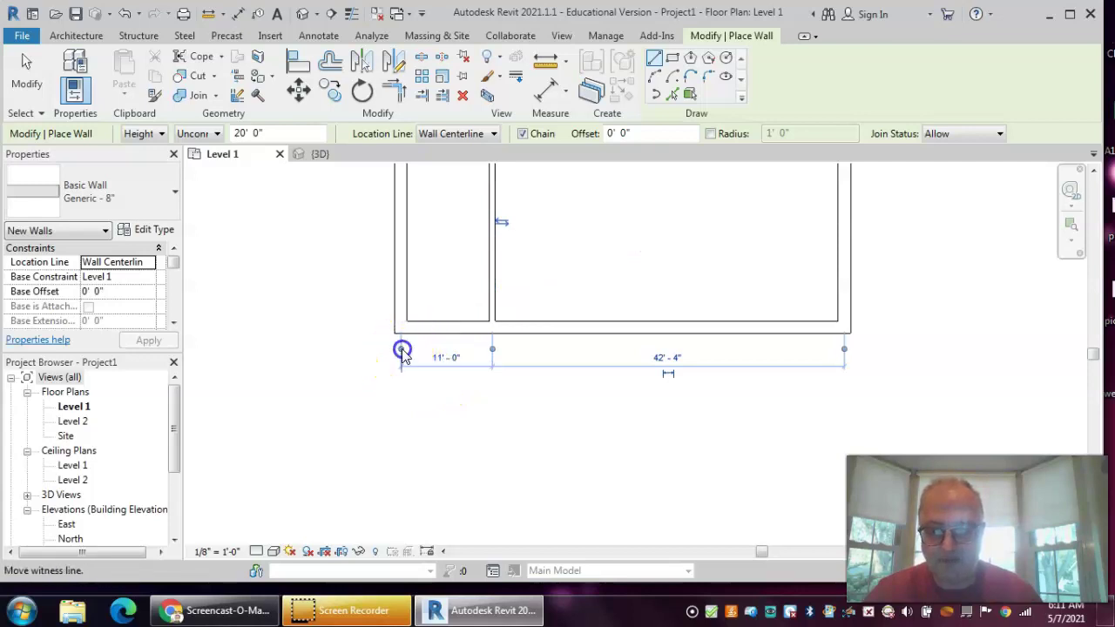
{"action": "left_click", "coordinate": [394, 333]}
{"action": "left_click", "coordinate": [395, 333]}
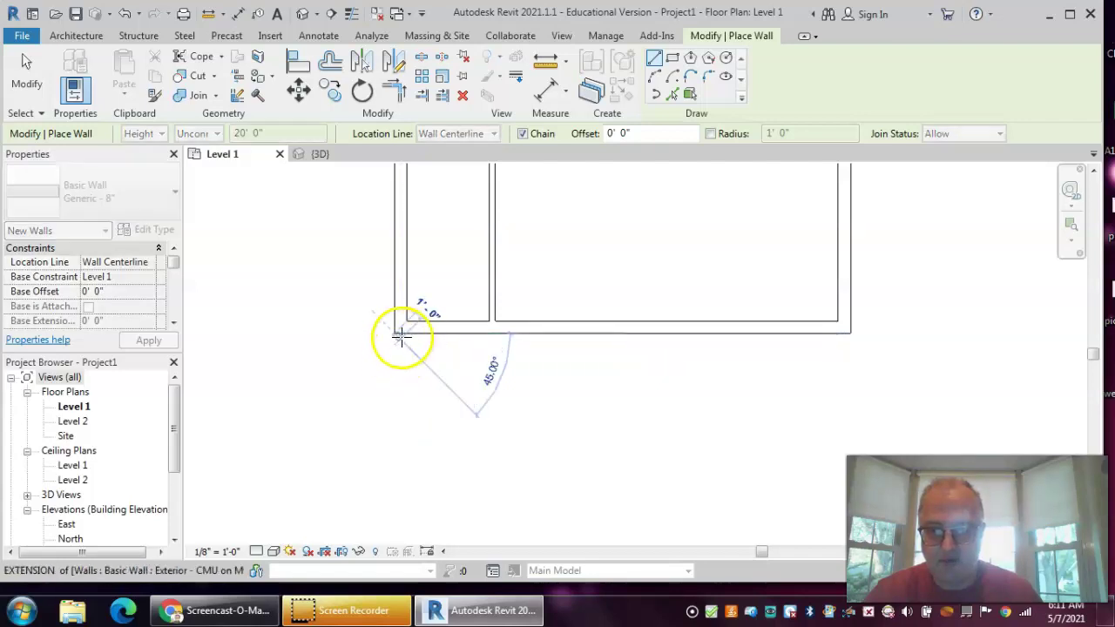
{"action": "key", "text": "Escape"}
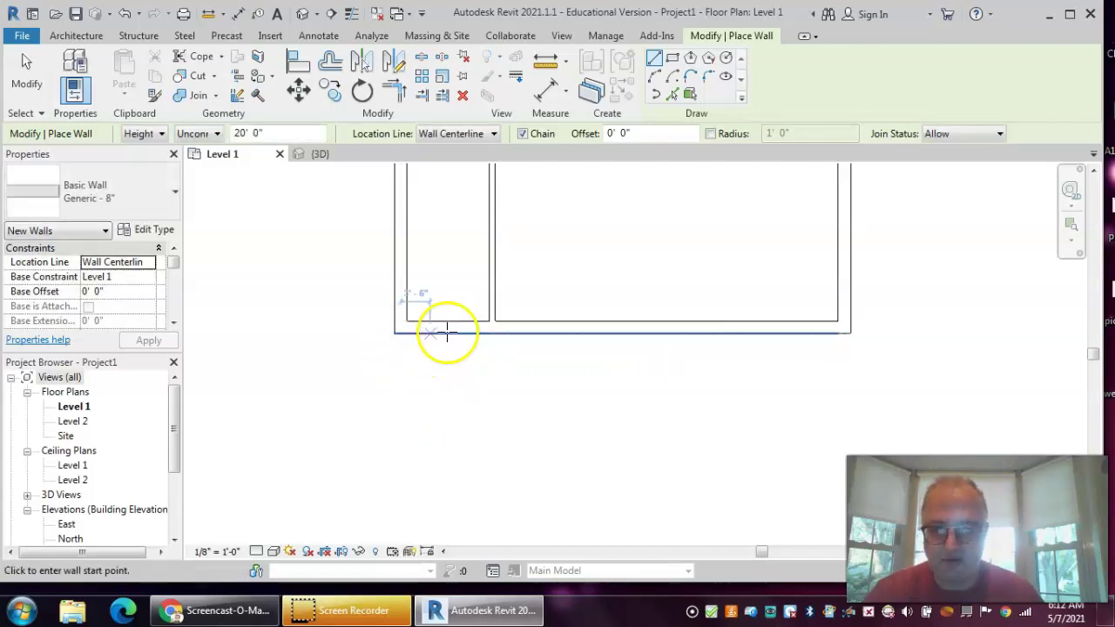
{"action": "key", "text": "Escape"}
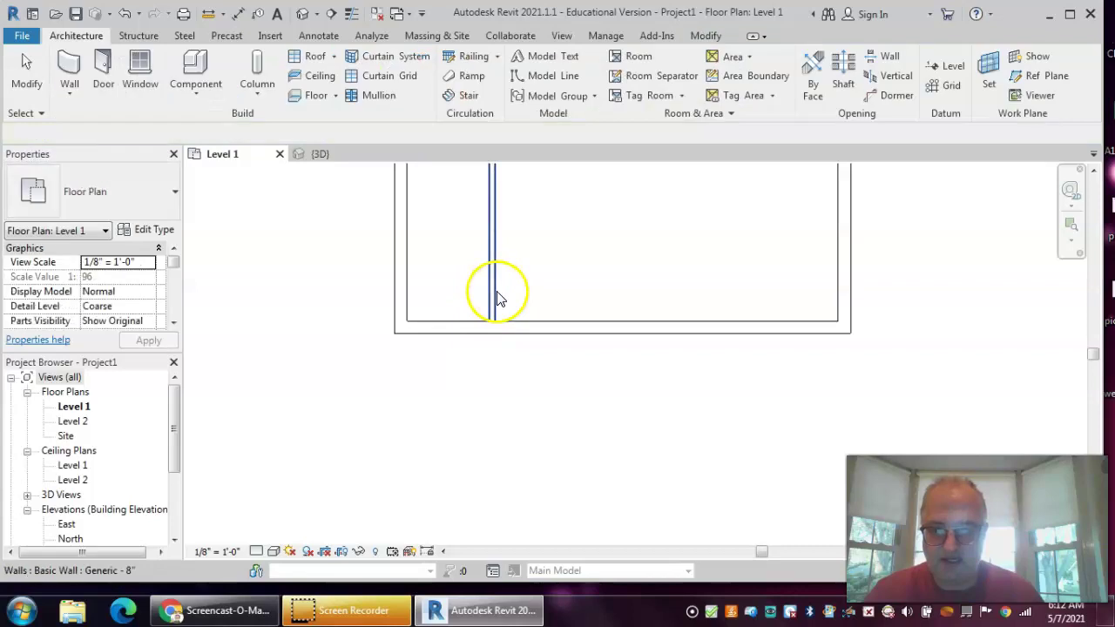
{"action": "left_click", "coordinate": [491, 292]}
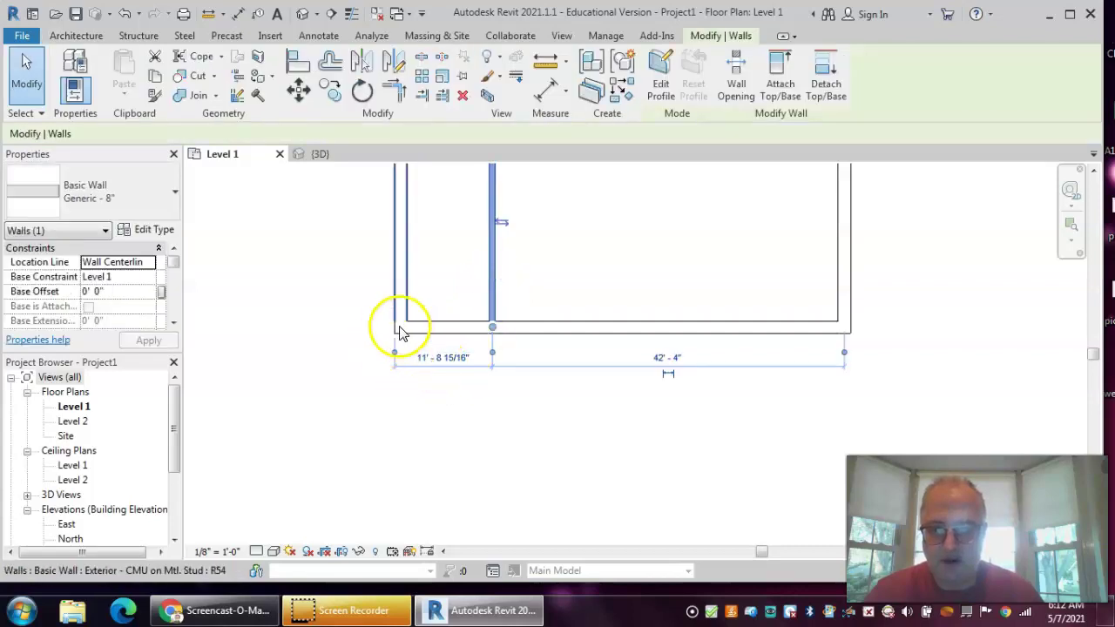
{"action": "left_click", "coordinate": [446, 358]}
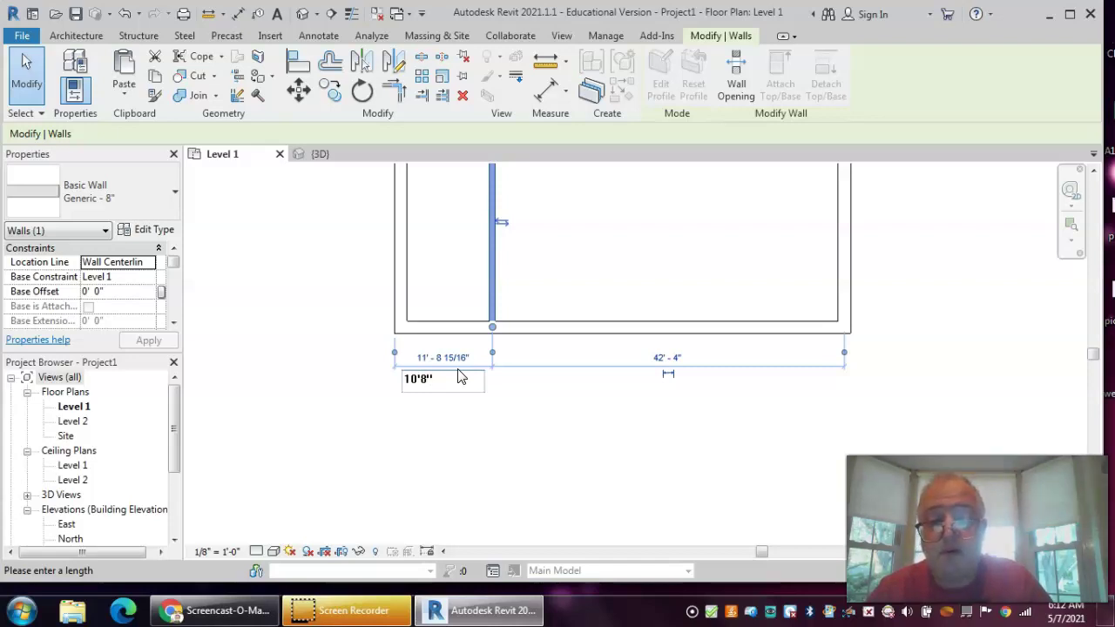
{"action": "key", "text": "Return"}
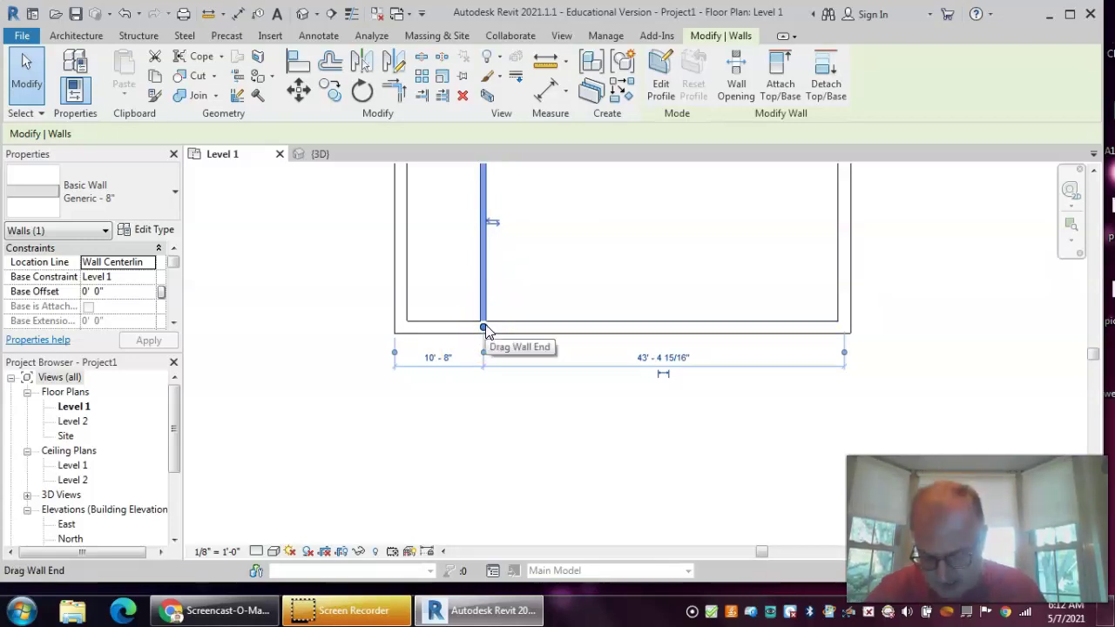
{"action": "mouse_move", "coordinate": [480, 332]}
{"action": "left_mouse_down"}
{"action": "mouse_move", "coordinate": [479, 315]}
{"action": "mouse_move", "coordinate": [484, 327]}
{"action": "left_mouse_up"}
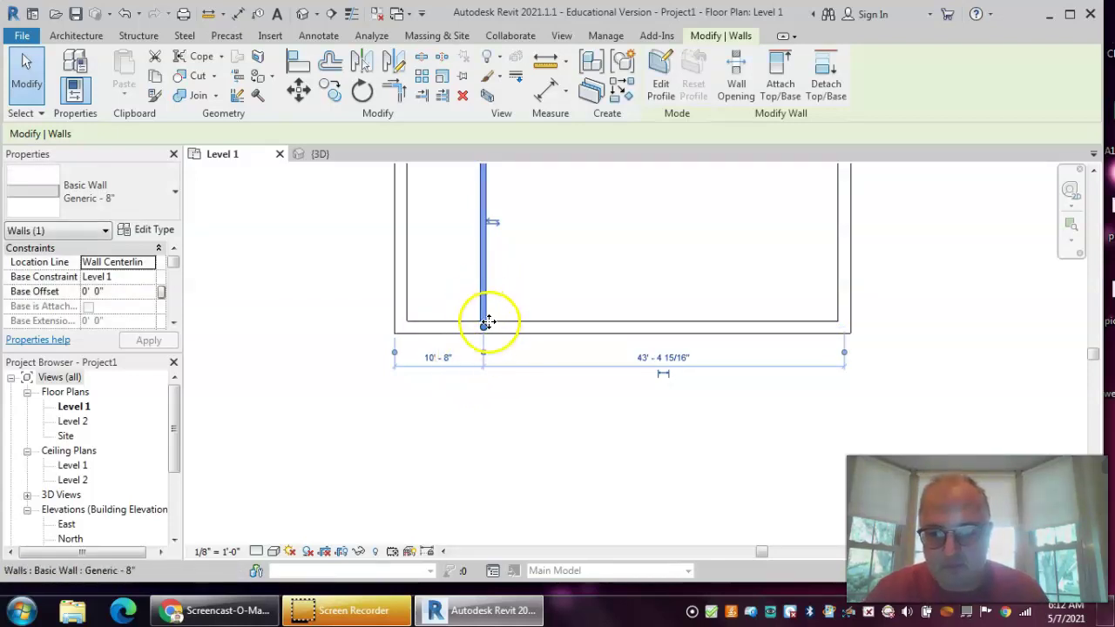
{"action": "scroll", "coordinate": [486, 326], "scroll_direction": "up", "scroll_amount": 3}
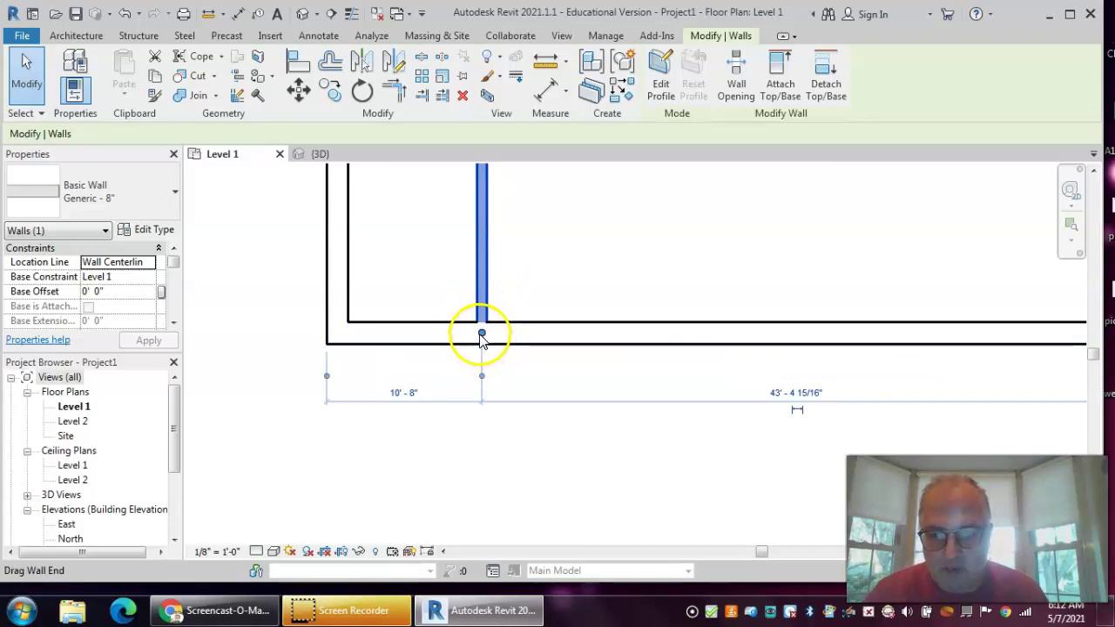
{"action": "left_click_drag", "start_coordinate": [481, 334], "coordinate": [478, 322]}
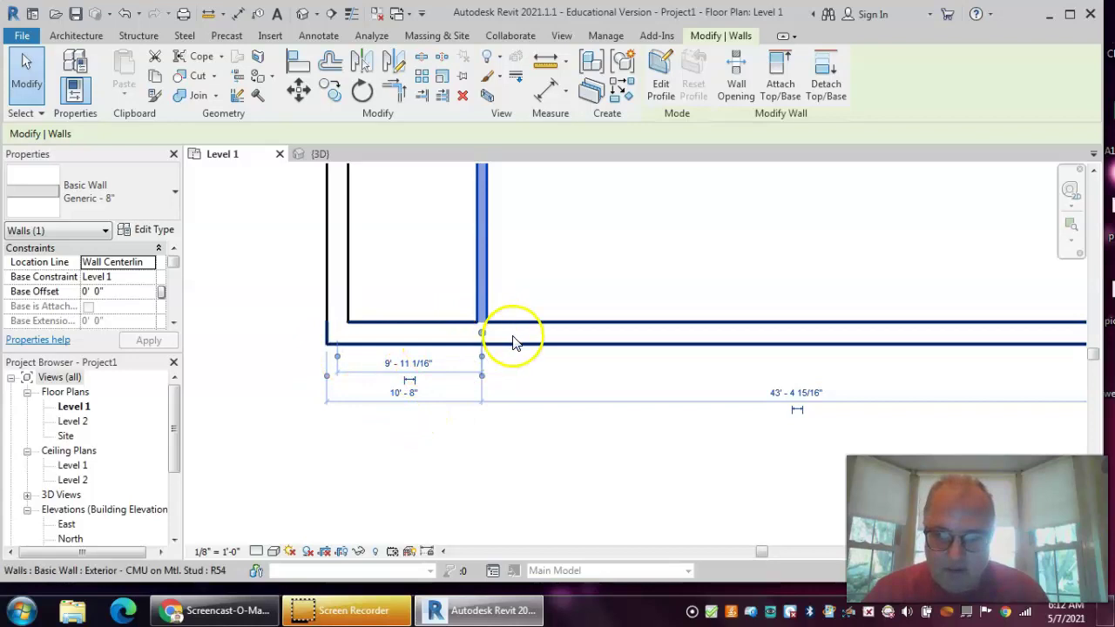
{"action": "left_click", "coordinate": [422, 363]}
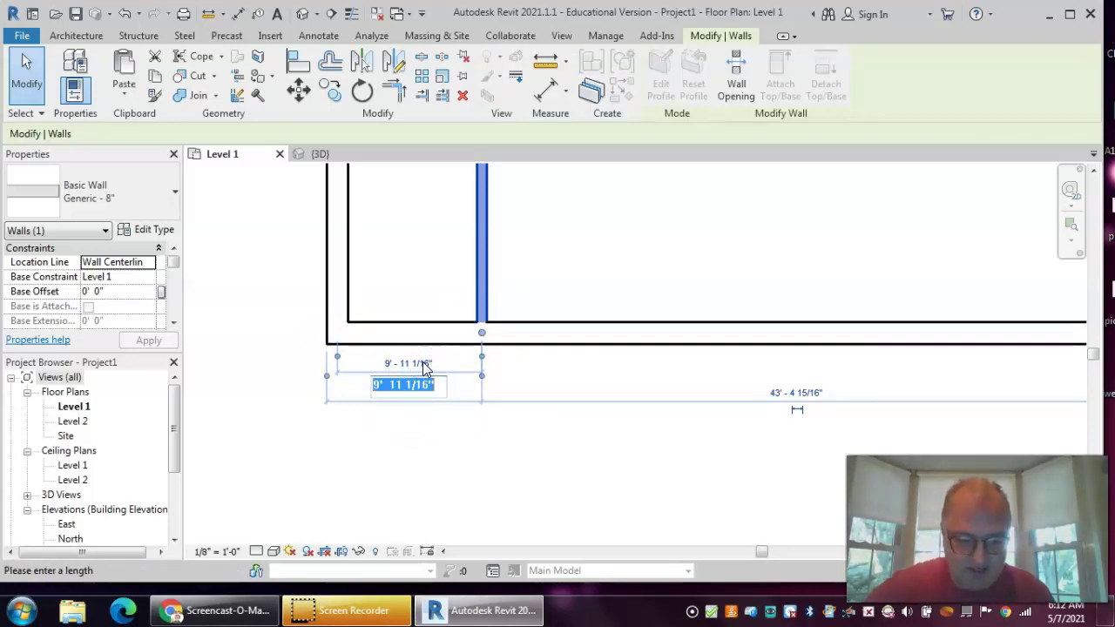
{"action": "key", "text": "BackSpace"}
{"action": "left_click", "coordinate": [528, 374]}
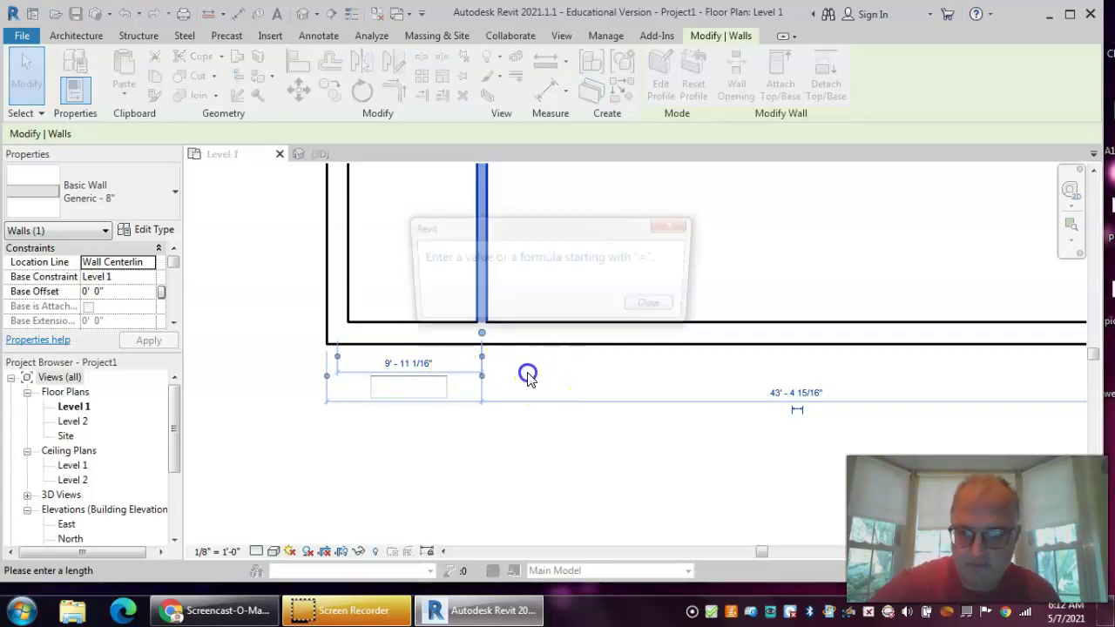
{"action": "left_click", "coordinate": [653, 304]}
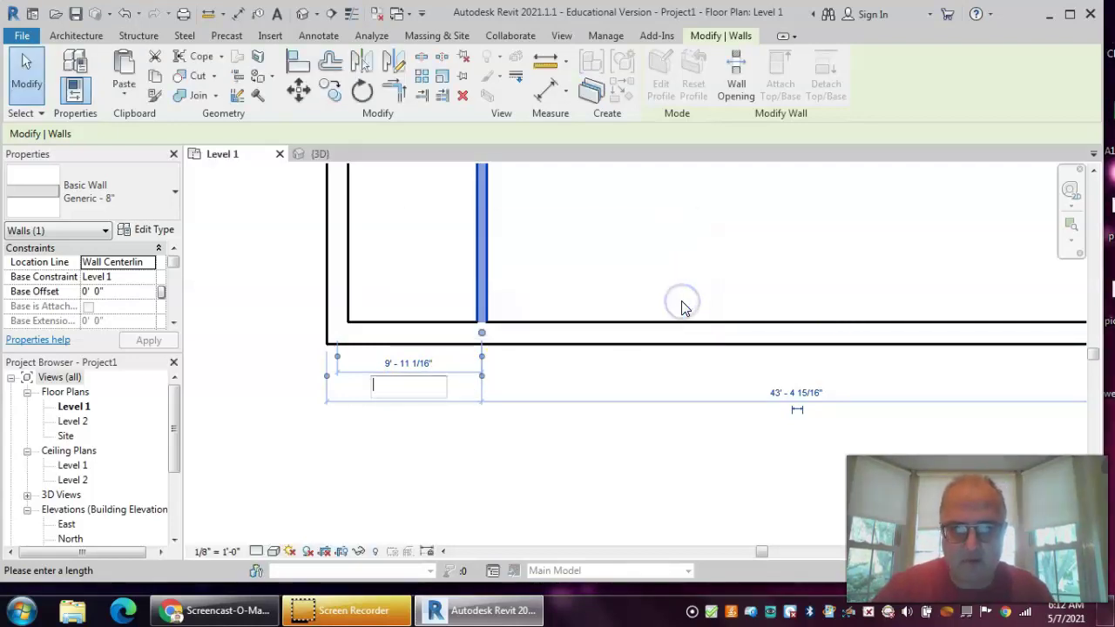
{"action": "key", "text": "Escape"}
{"action": "key", "text": "Escape"}
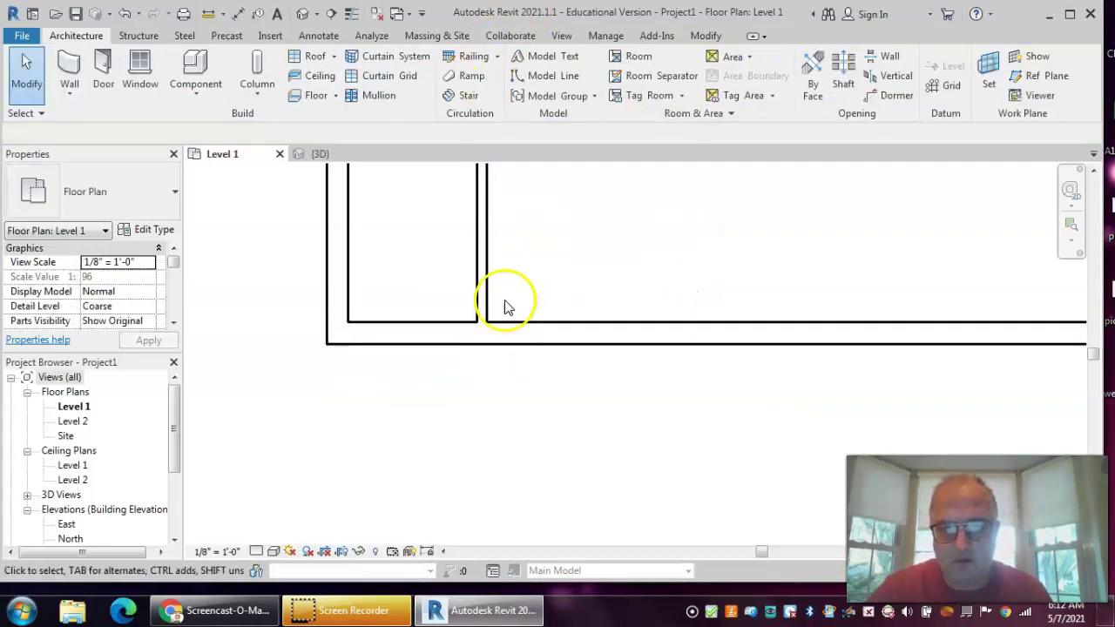
Shift the added temporary dimension's witness line to the left wall's outer face, and delete the interior wall.
{"action": "left_click", "coordinate": [485, 271]}
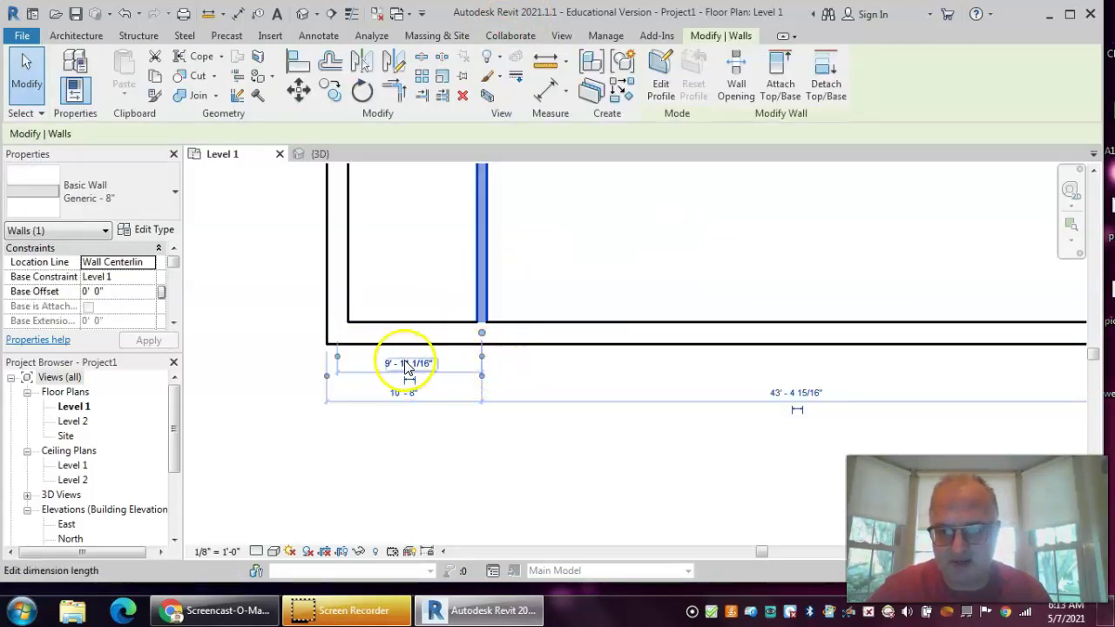
{"action": "left_click", "coordinate": [338, 359]}
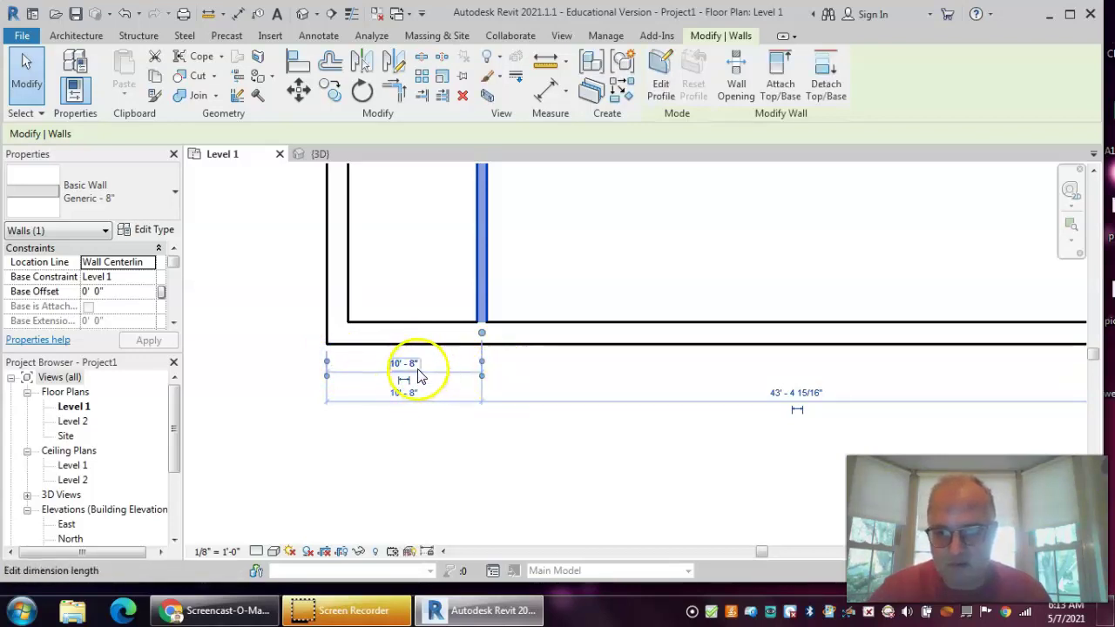
{"action": "right_click", "coordinate": [483, 367]}
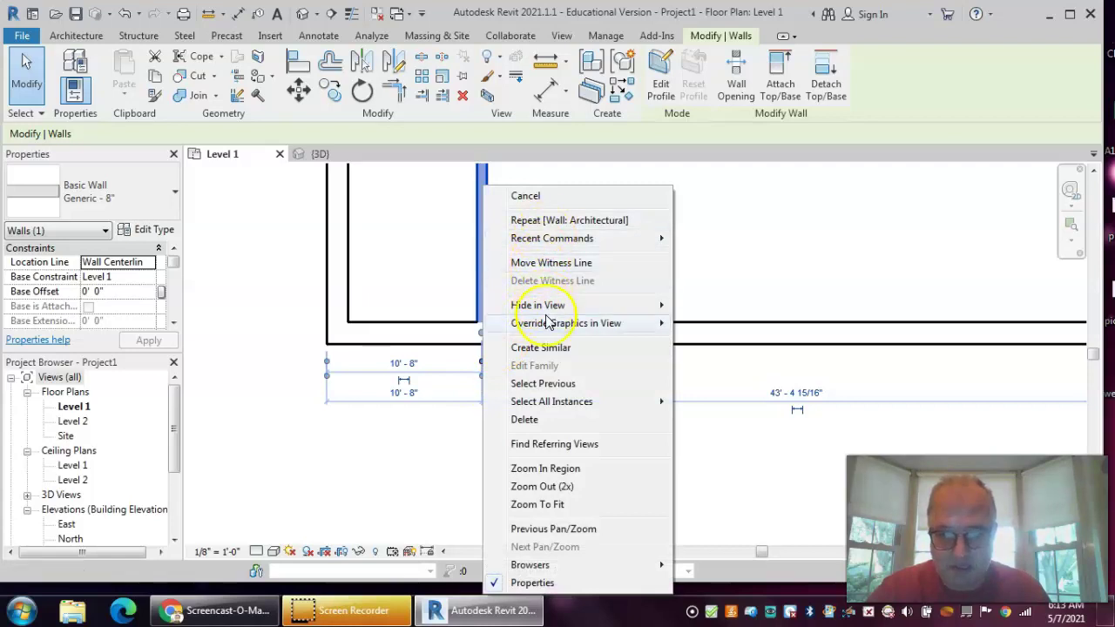
{"action": "left_click", "coordinate": [554, 421]}
{"action": "scroll", "coordinate": [471, 252], "scroll_direction": "up", "scroll_amount": 3}
{"action": "scroll", "coordinate": [487, 242], "scroll_direction": "down", "scroll_amount": 7}
{"action": "middle_click_drag", "start_coordinate": [495, 216], "coordinate": [460, 407]}
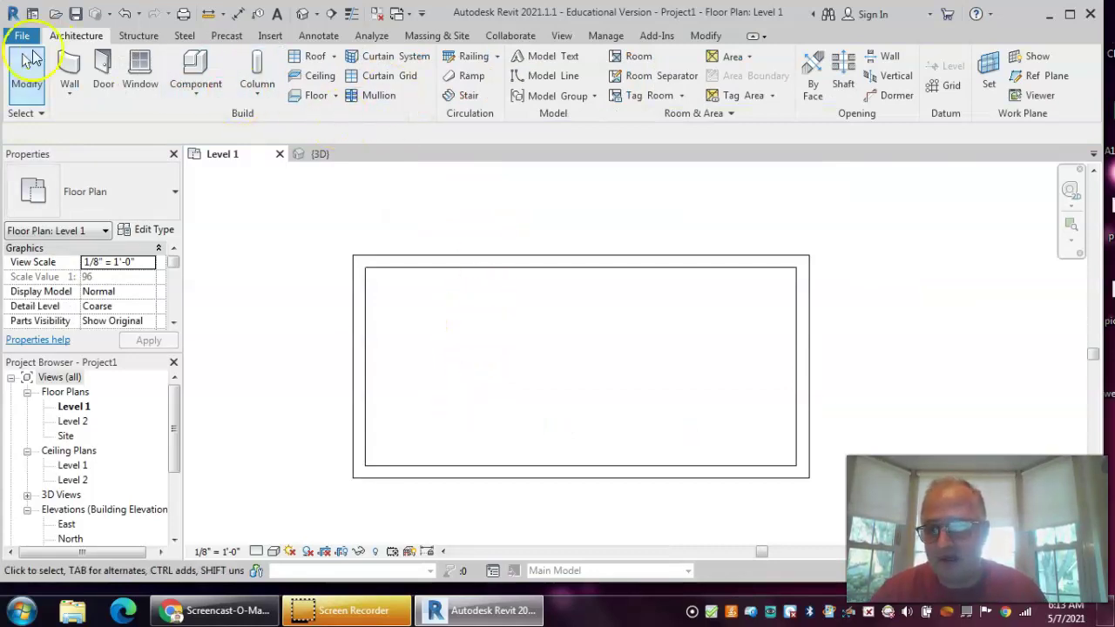
Draw a vertical Generic - 8" interior wall between the upper and lower exterior walls, about 11'-0" from the left wall's centerline.
{"action": "left_click", "coordinate": [67, 71]}
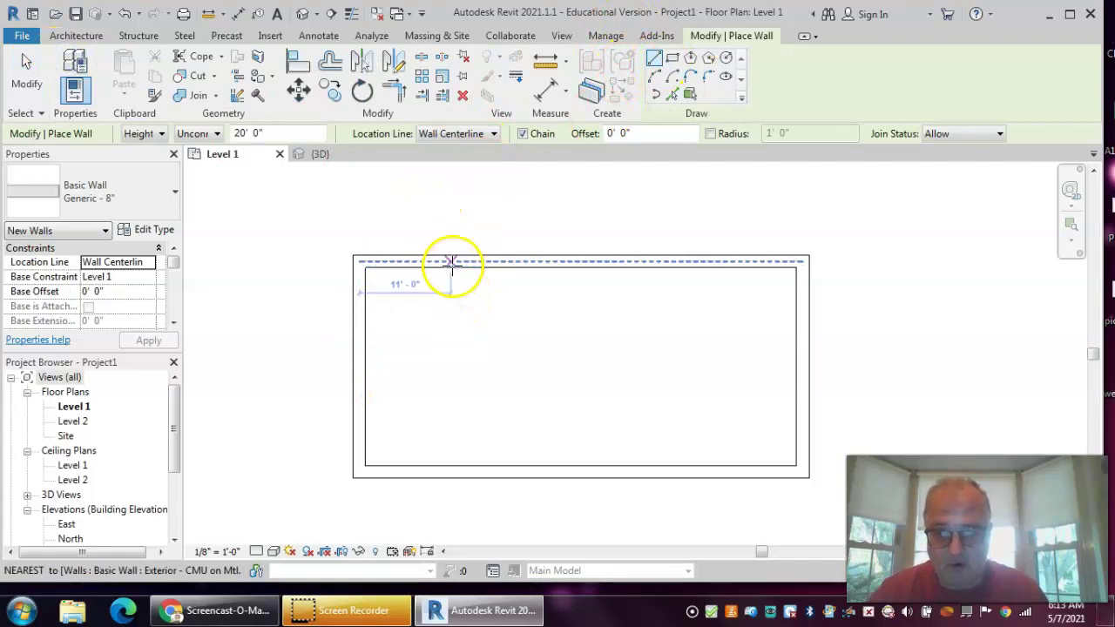
{"action": "left_click", "coordinate": [451, 261]}
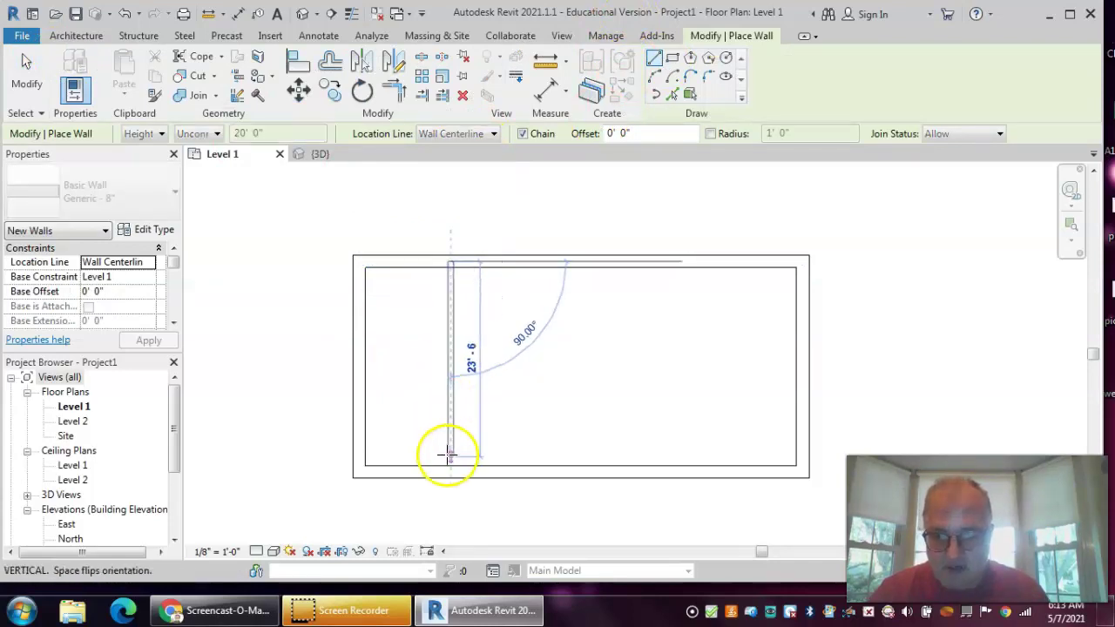
{"action": "left_click", "coordinate": [444, 467]}
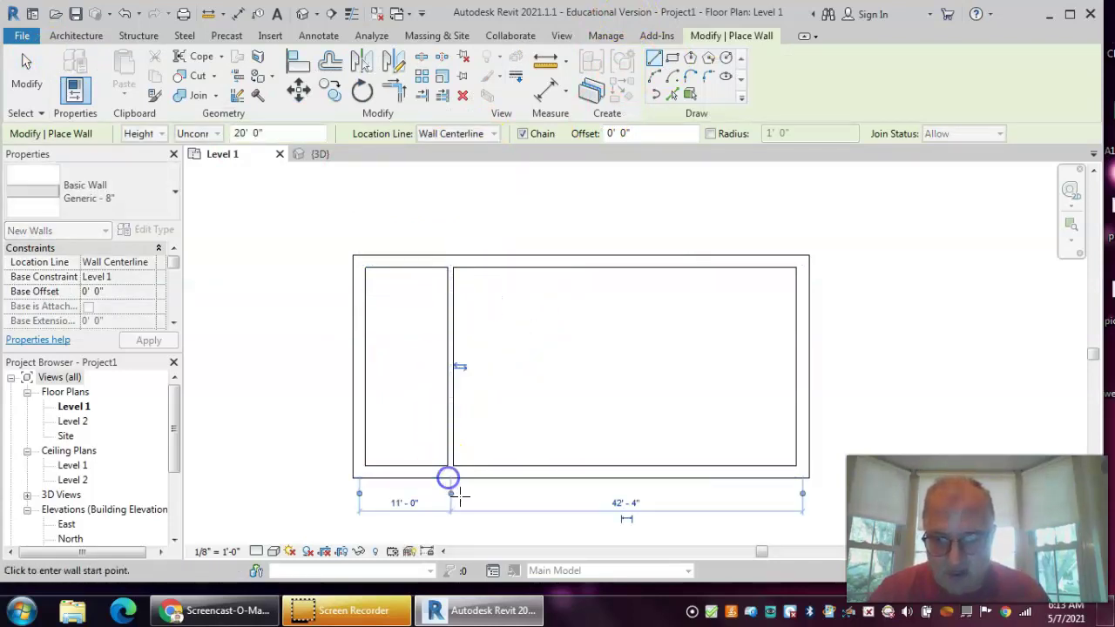
Reference the interior wall's temporary dimension to the left exterior wall's outer face, set the distance to 10'-8", and deselect the wall.
{"action": "scroll", "coordinate": [435, 514], "scroll_direction": "down", "scroll_amount": 1}
{"action": "scroll", "coordinate": [436, 514], "scroll_direction": "up", "scroll_amount": 1}
{"action": "middle_click_drag", "start_coordinate": [436, 505], "coordinate": [453, 406]}
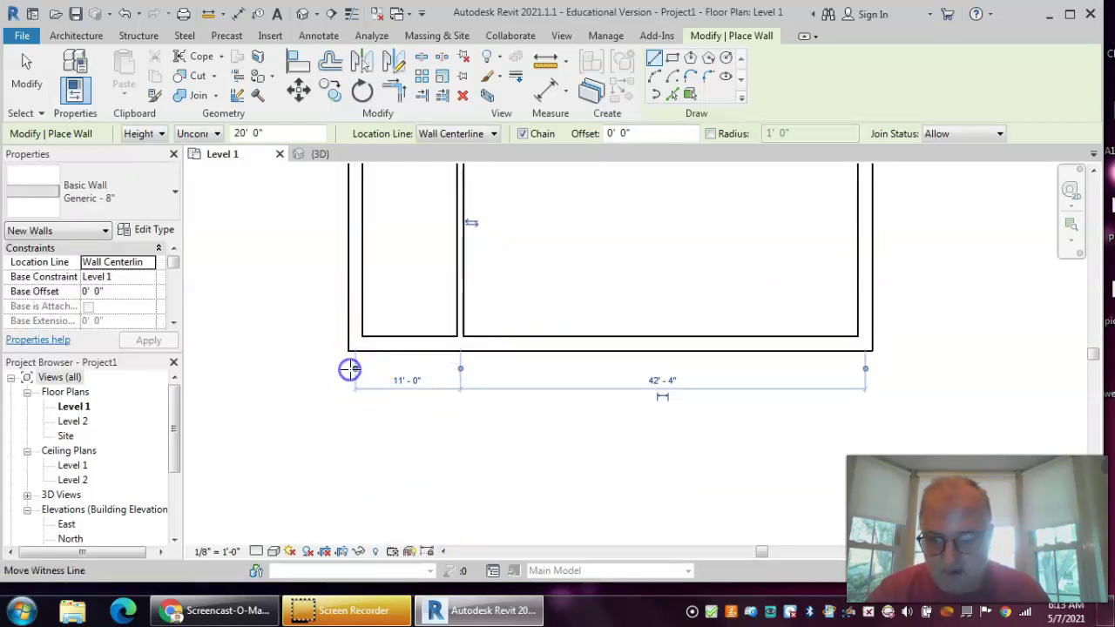
{"action": "left_click_drag", "start_coordinate": [352, 370], "coordinate": [381, 396]}
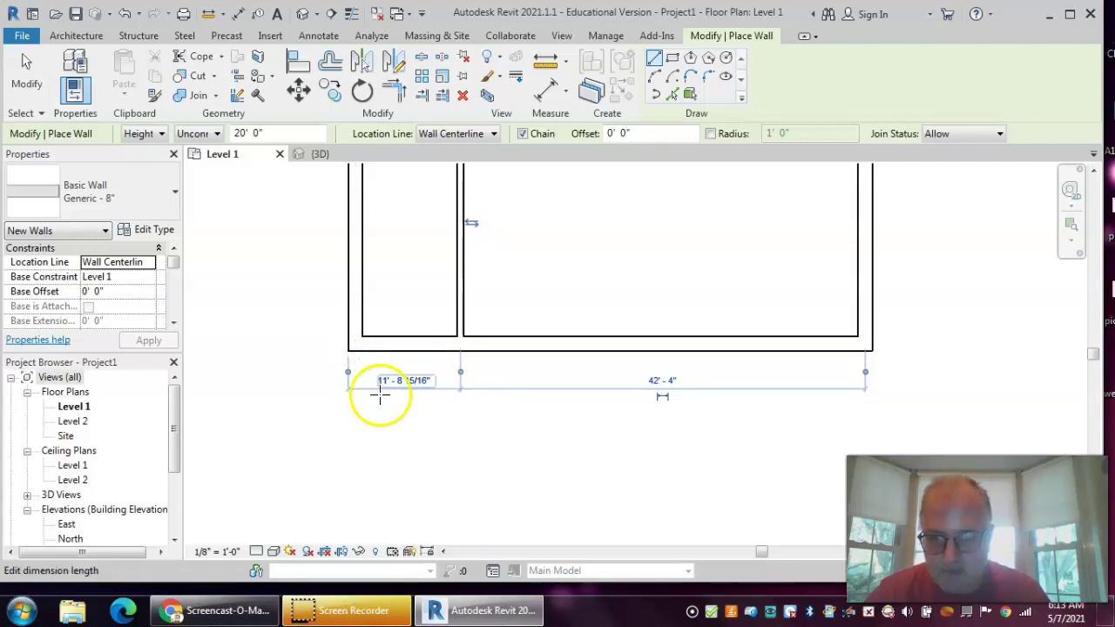
{"action": "key", "text": "Escape"}
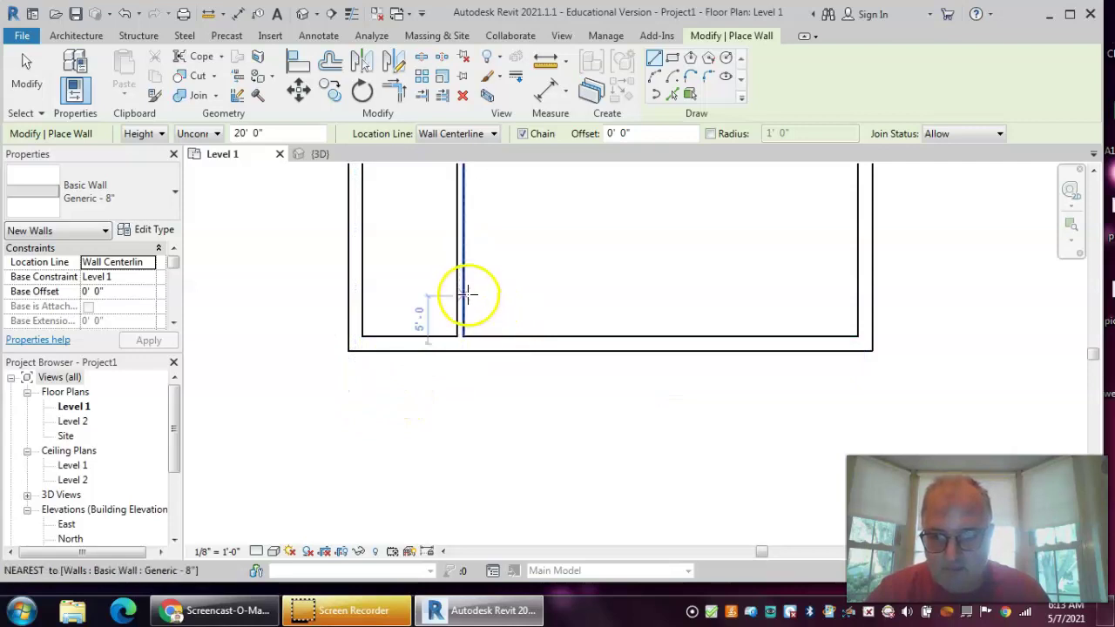
{"action": "key", "text": "Escape"}
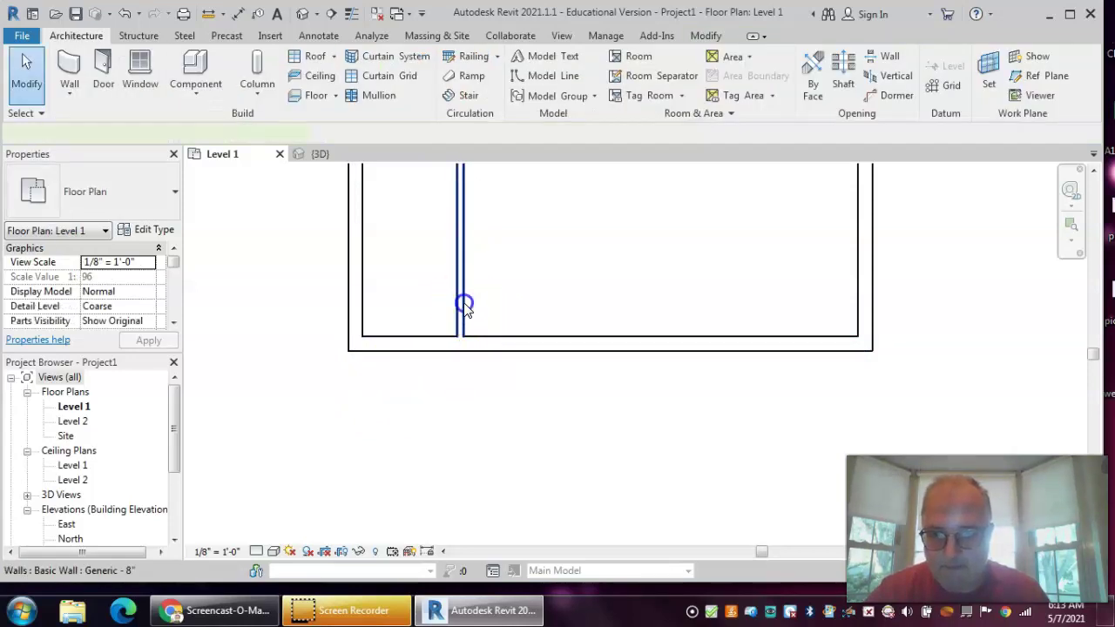
{"action": "left_click", "coordinate": [464, 304]}
{"action": "left_click", "coordinate": [386, 381]}
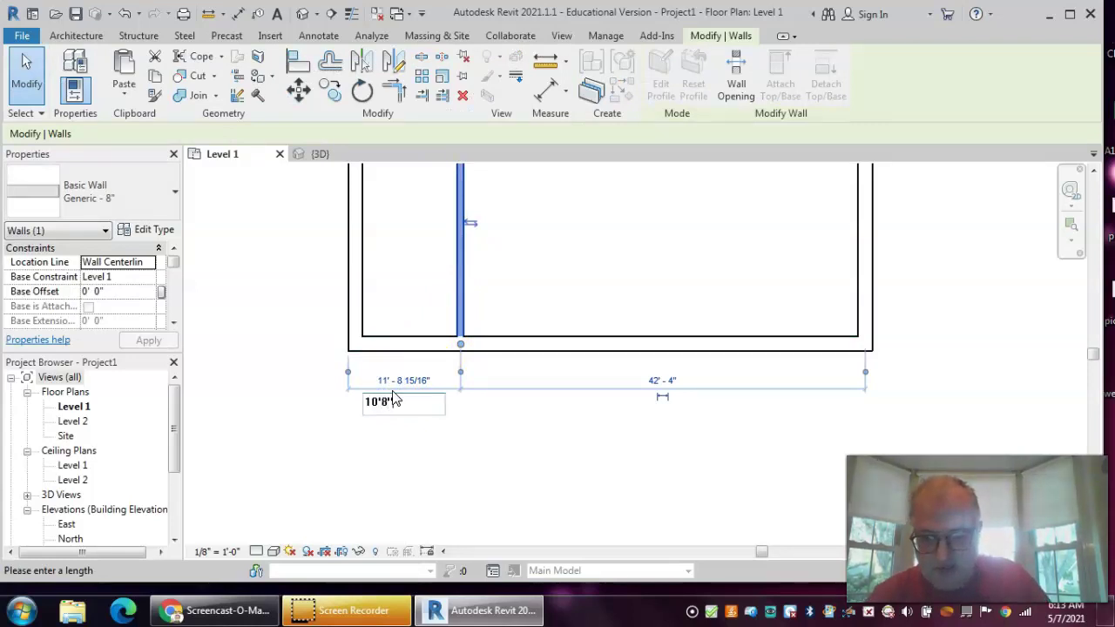
{"action": "key", "text": "Return"}
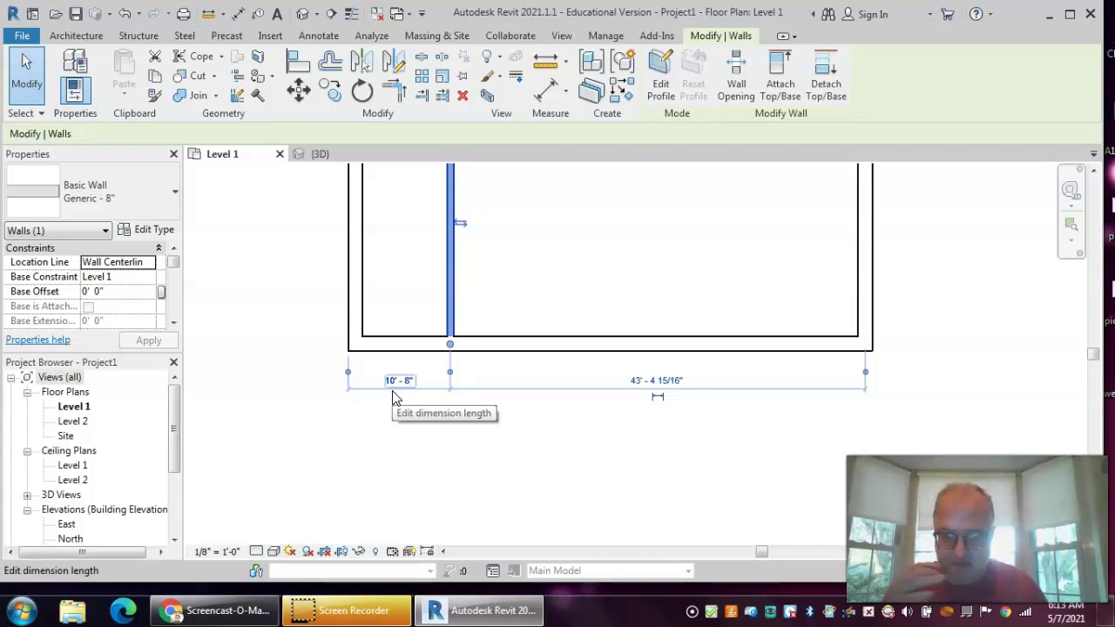
{"action": "scroll", "coordinate": [533, 306], "scroll_direction": "down", "scroll_amount": 5}
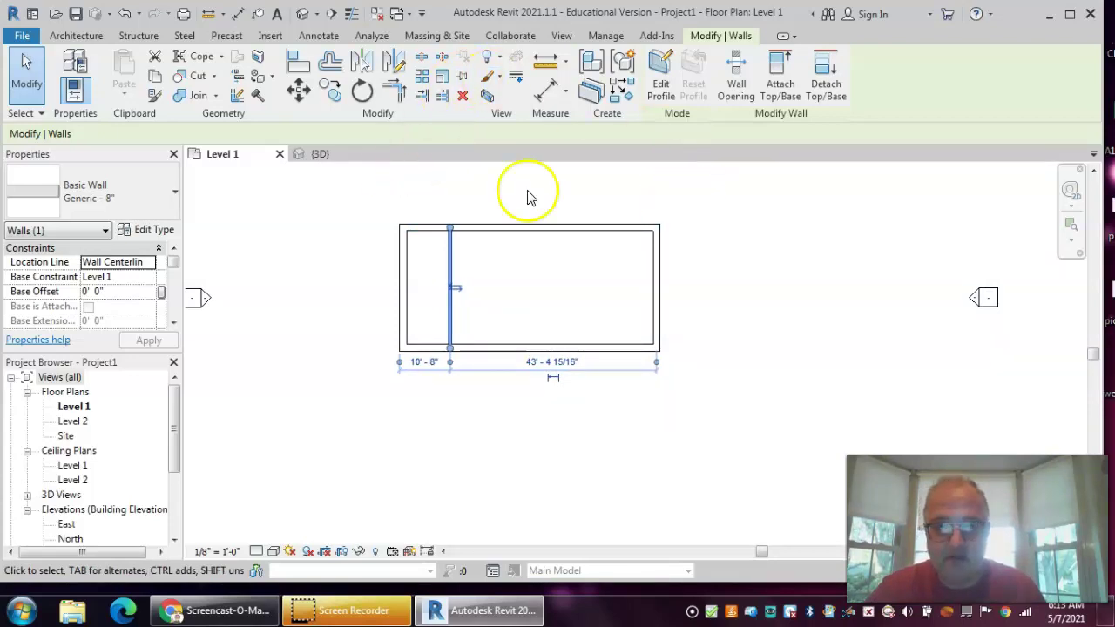
{"action": "left_click", "coordinate": [218, 180]}
Draw a second vertical Generic - 8" wall between the upper and lower exterior walls, about 9'-6" right of the first interior wall.
{"action": "left_click", "coordinate": [69, 68]}
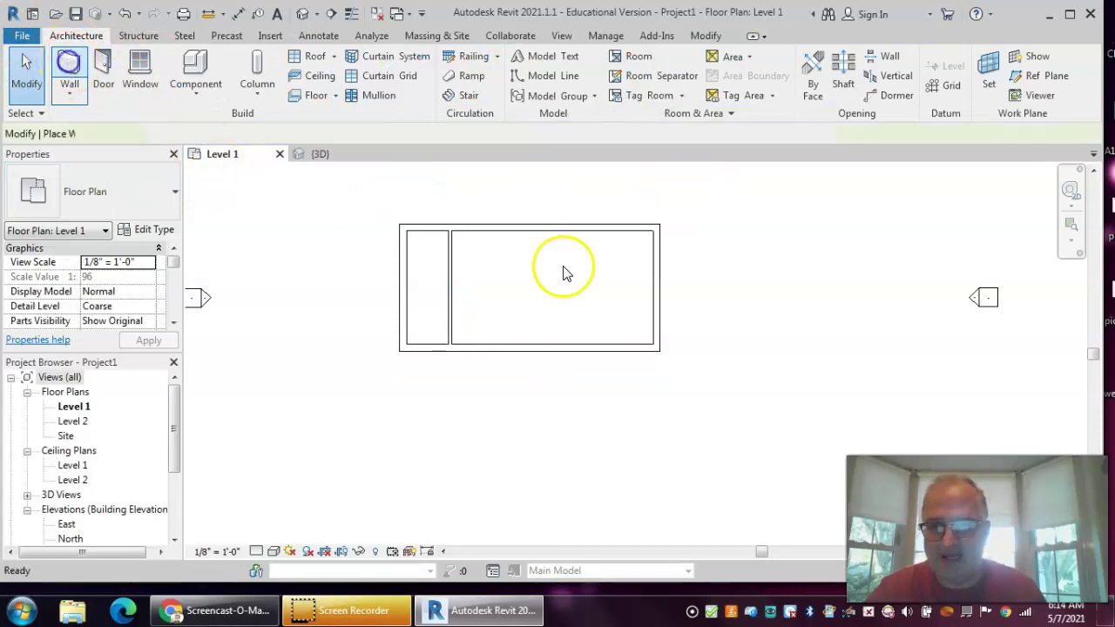
{"action": "left_click", "coordinate": [495, 227]}
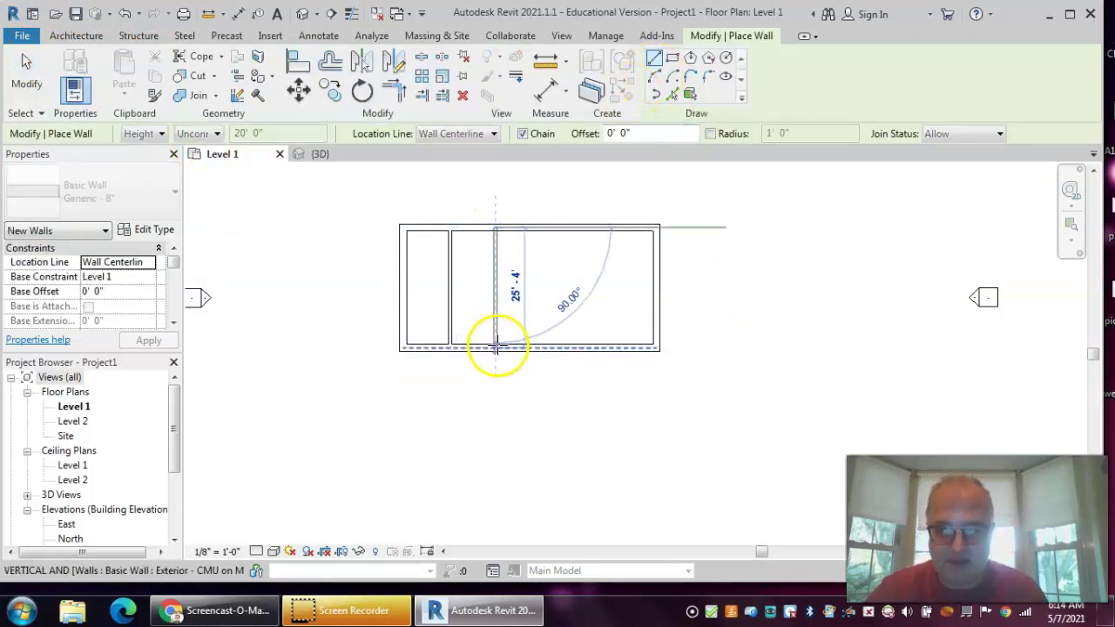
{"action": "left_click", "coordinate": [497, 350]}
{"action": "key", "text": "Escape"}
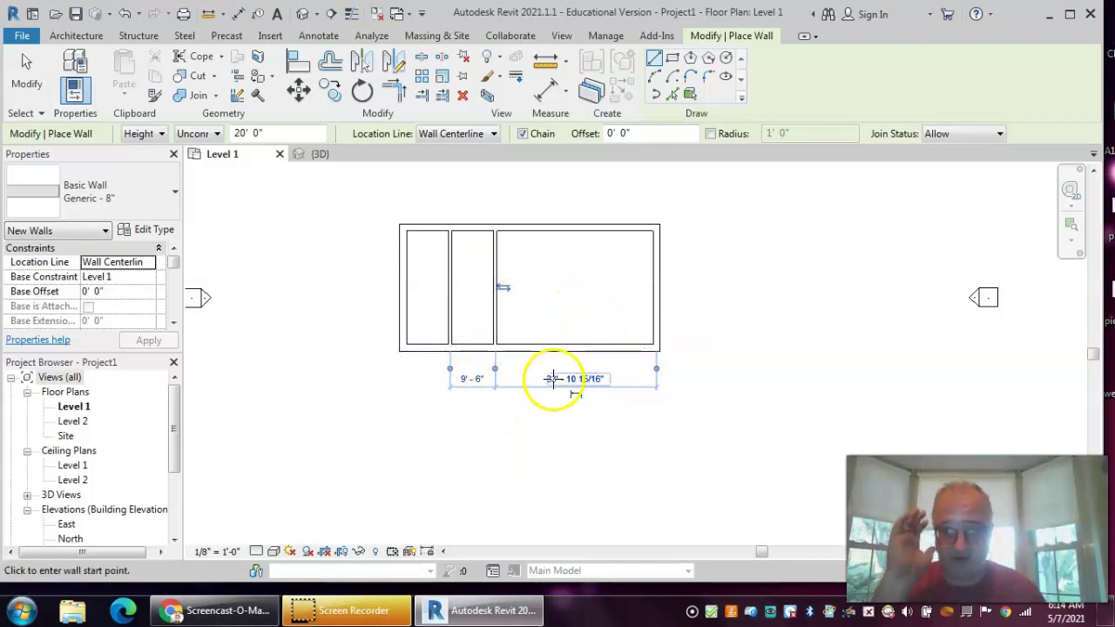
Set the distance between the first and second interior walls to 10'-8".
{"action": "scroll", "coordinate": [493, 436], "scroll_direction": "up", "scroll_amount": 3}
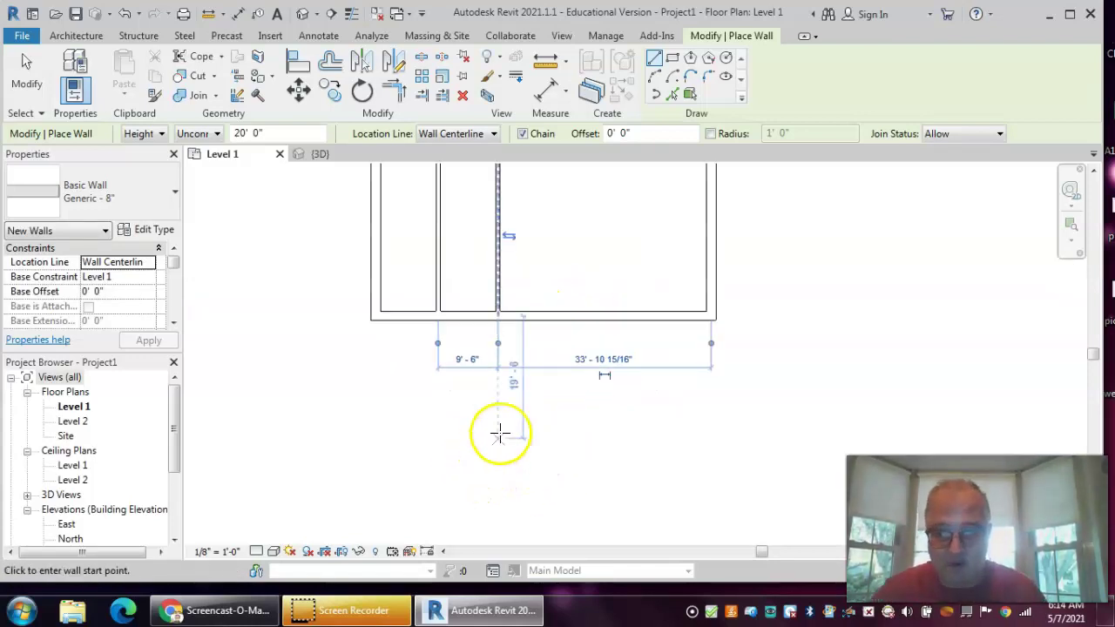
{"action": "left_click", "coordinate": [465, 345]}
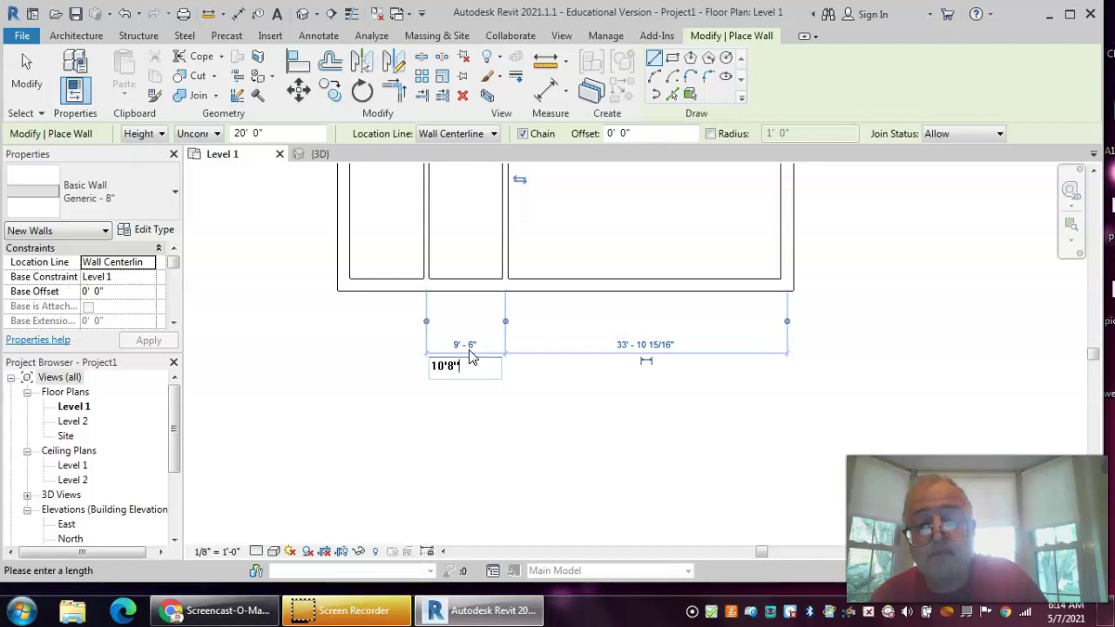
{"action": "key", "text": "Return"}
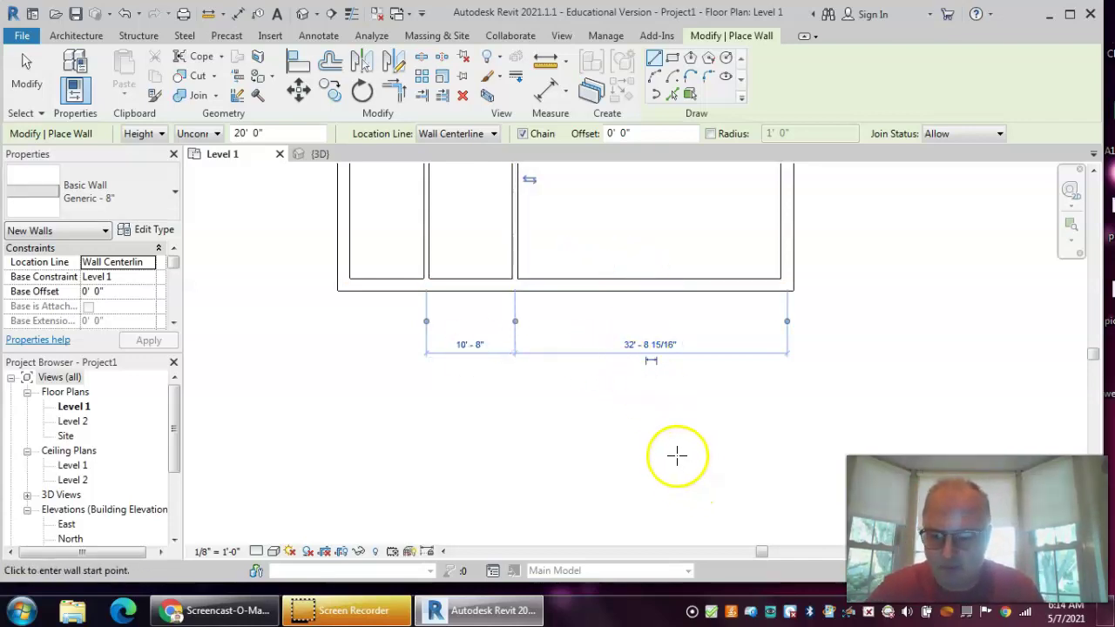
{"action": "scroll", "coordinate": [601, 426], "scroll_direction": "up", "scroll_amount": 1}
{"action": "scroll", "coordinate": [605, 426], "scroll_direction": "down", "scroll_amount": 2}
{"action": "key", "text": "Escape"}
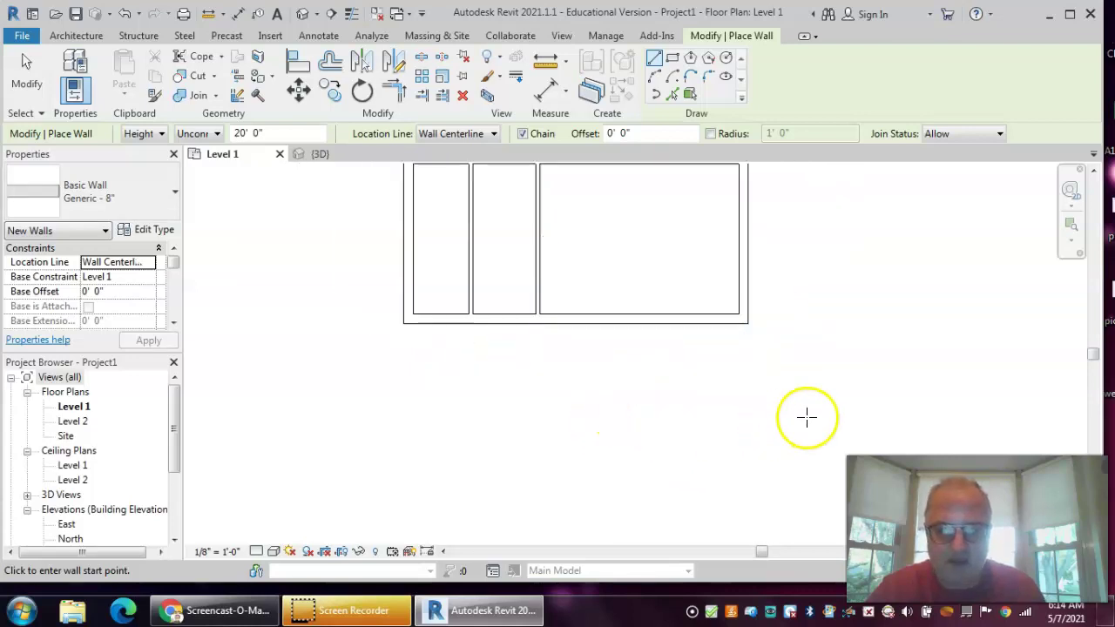
Draw a third vertical Generic - 8" wall between the upper and lower exterior walls, about 12'-6" from the right wall's centerline.
{"action": "middle_click_drag", "start_coordinate": [796, 236], "coordinate": [742, 286]}
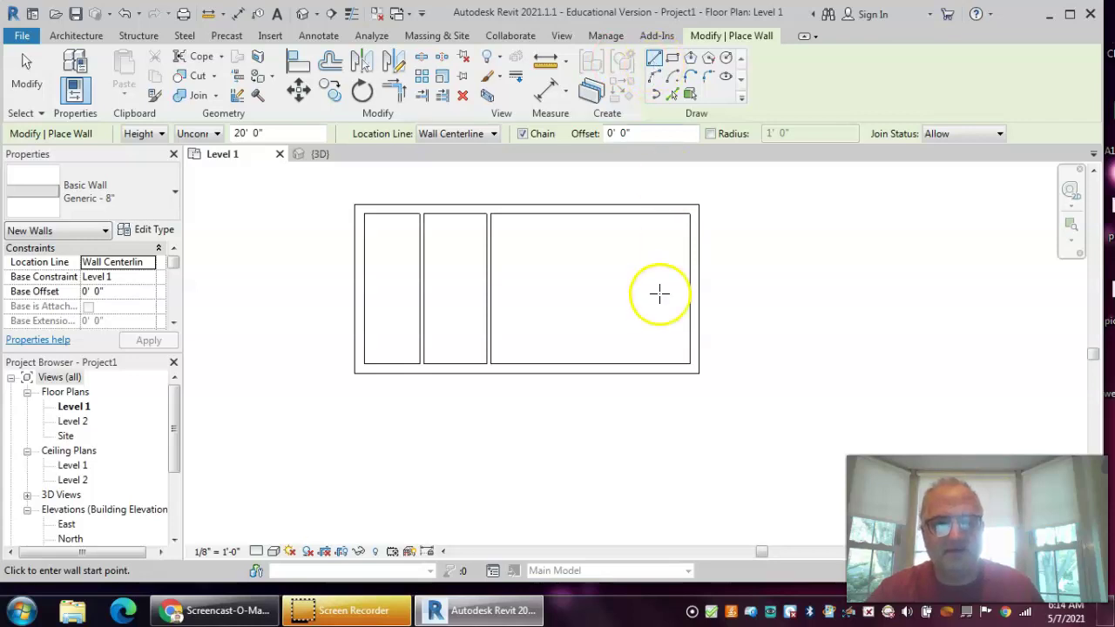
{"action": "left_click", "coordinate": [617, 209]}
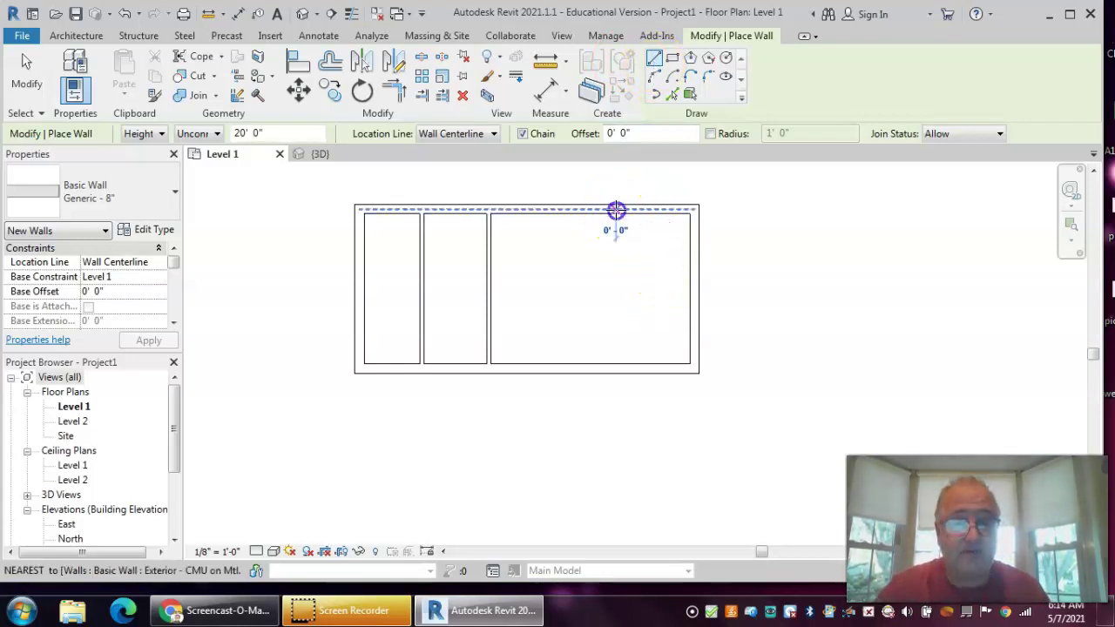
{"action": "left_click", "coordinate": [646, 367]}
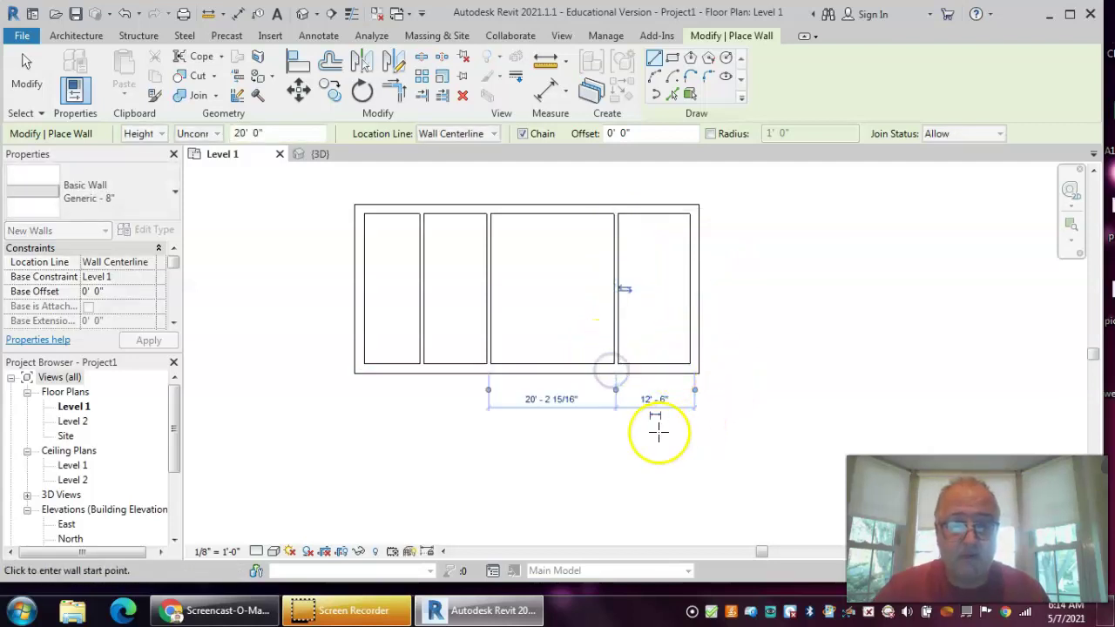
Reference the third interior wall's temporary dimension to the right exterior wall's outer face and set that distance to 16'-8".
{"action": "left_click", "coordinate": [696, 388]}
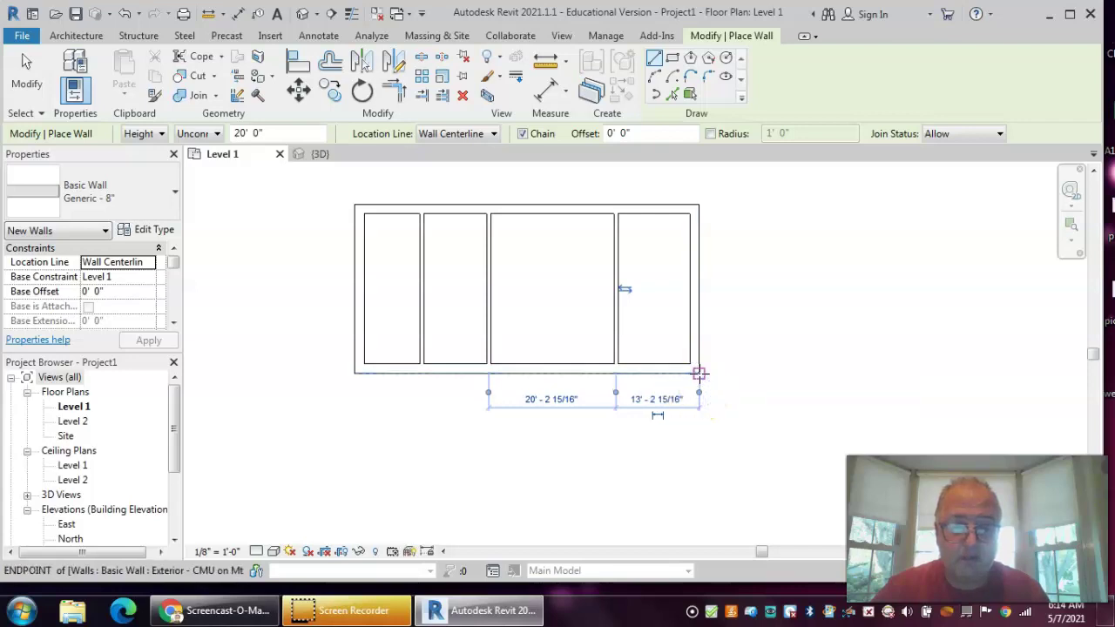
{"action": "left_click", "coordinate": [699, 373]}
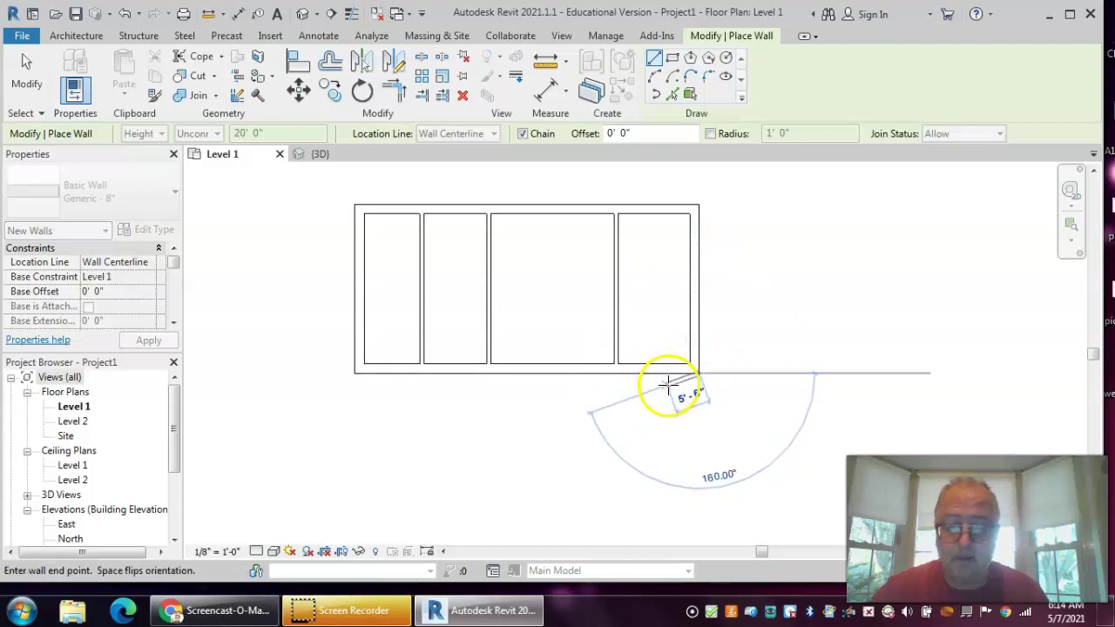
{"action": "key", "text": "Escape"}
{"action": "key", "text": "Escape"}
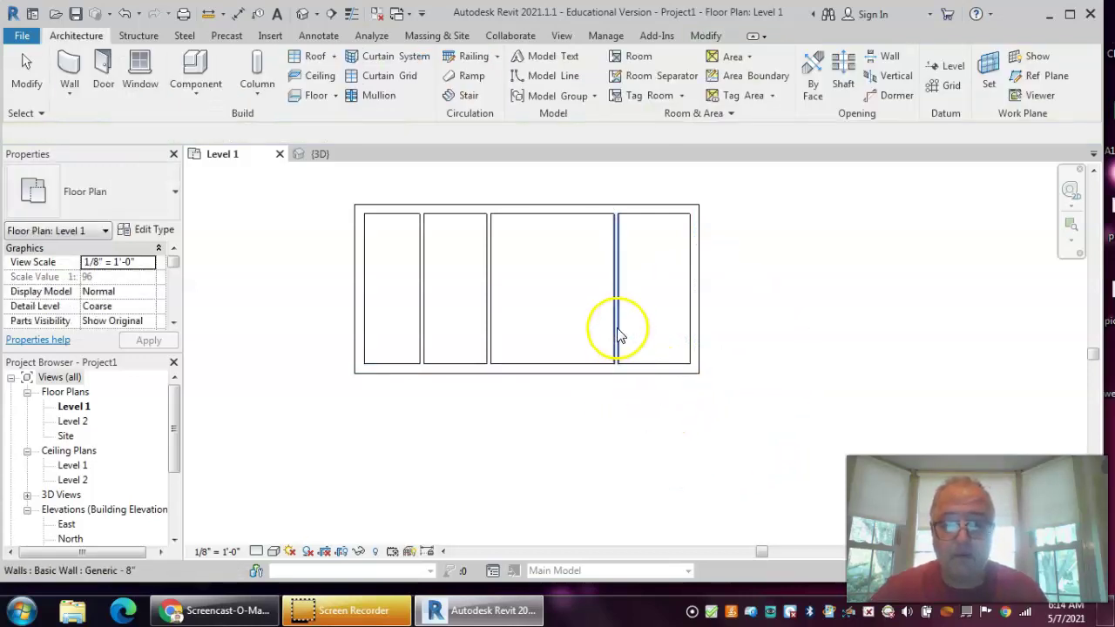
{"action": "left_click", "coordinate": [617, 336]}
{"action": "left_click", "coordinate": [655, 400]}
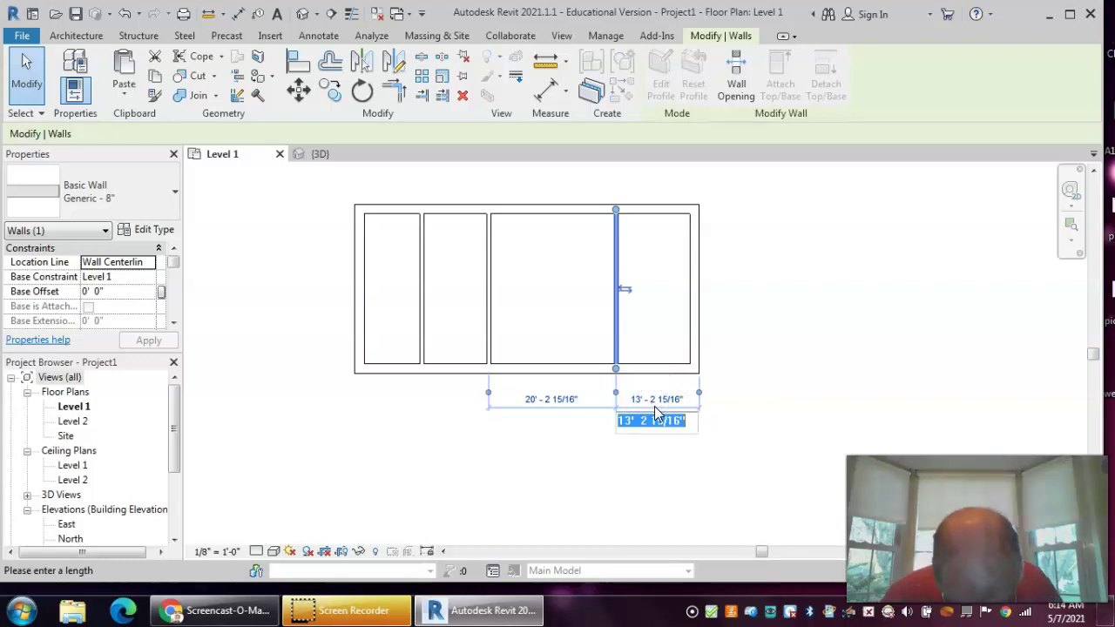
{"action": "type", "text": "16'8"}
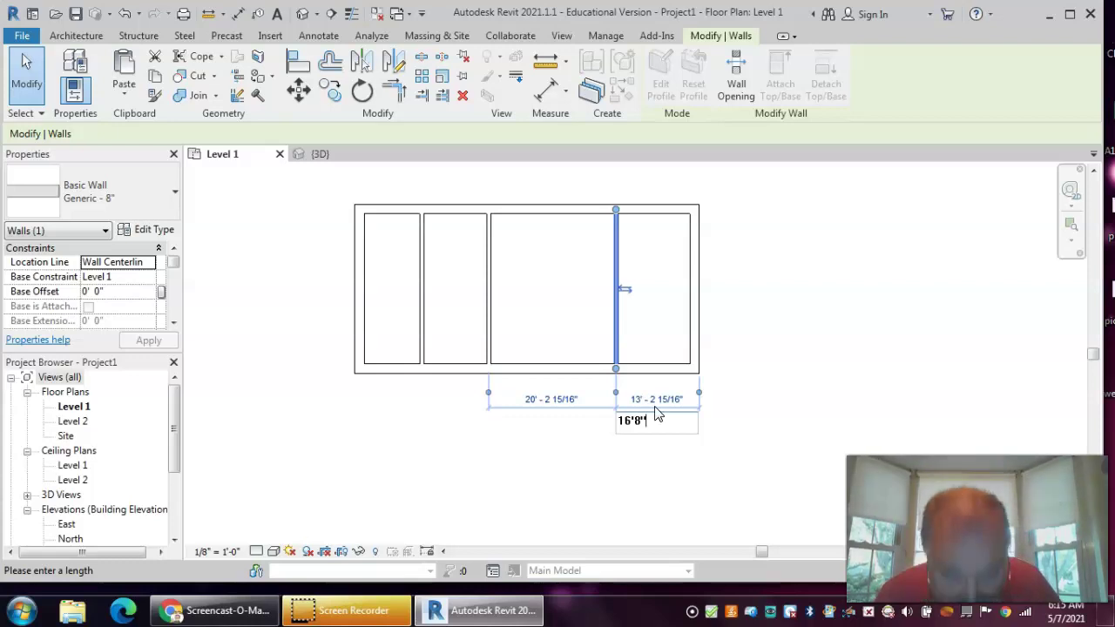
{"action": "key", "text": "Return"}
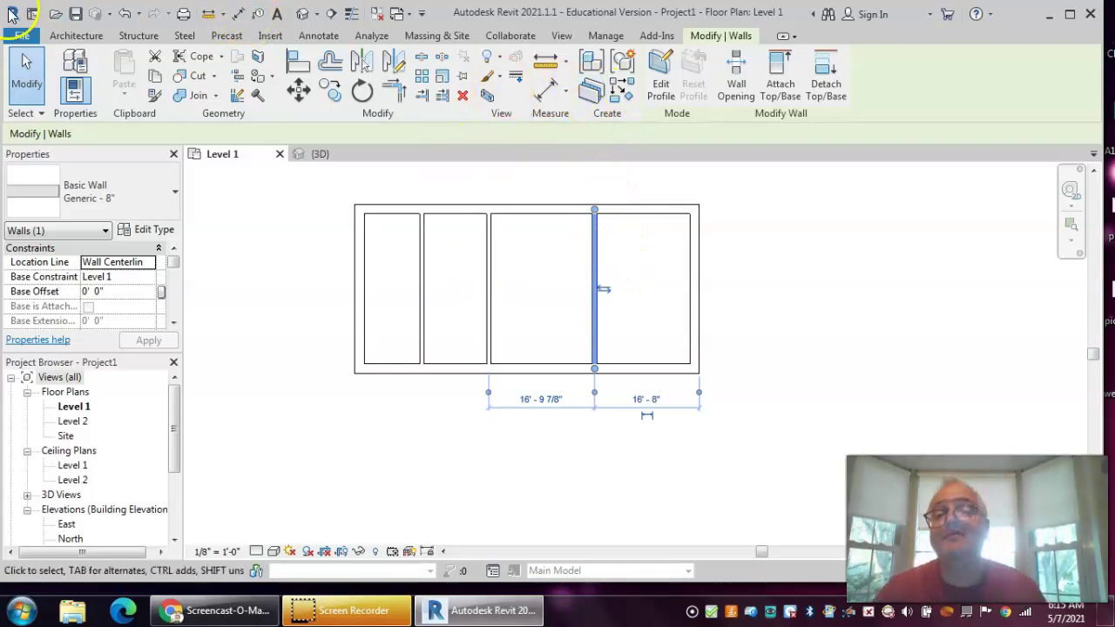
{"action": "key", "text": "Escape"}
Draw a fourth full-depth Generic - 8" wall between the second and third interior walls, about 7'-6" right of the second.
{"action": "left_click", "coordinate": [70, 70]}
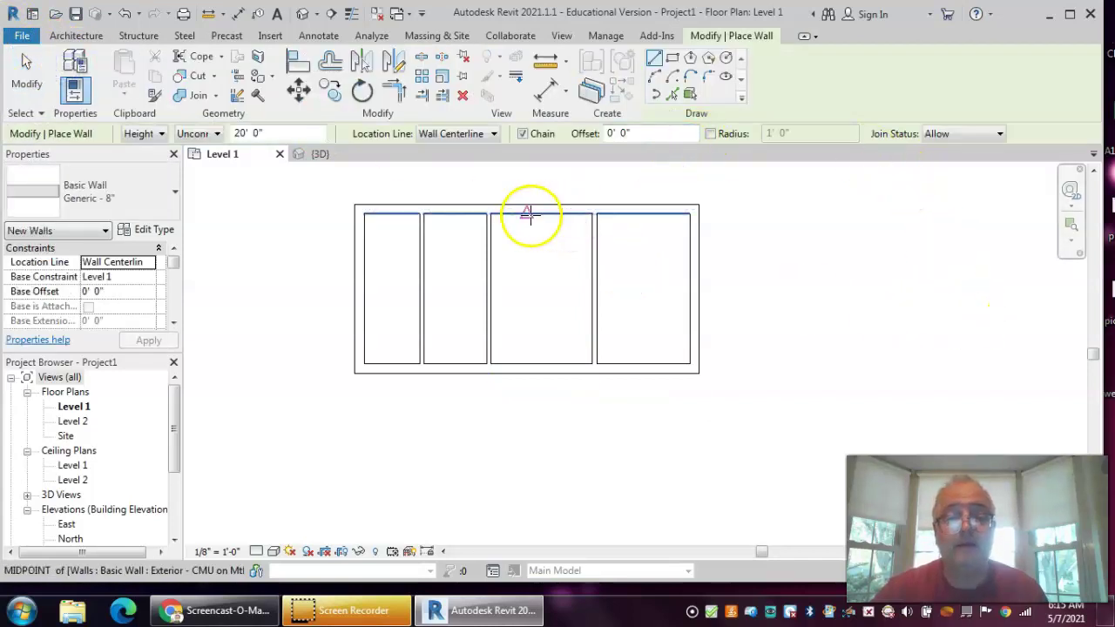
{"action": "left_click", "coordinate": [535, 209]}
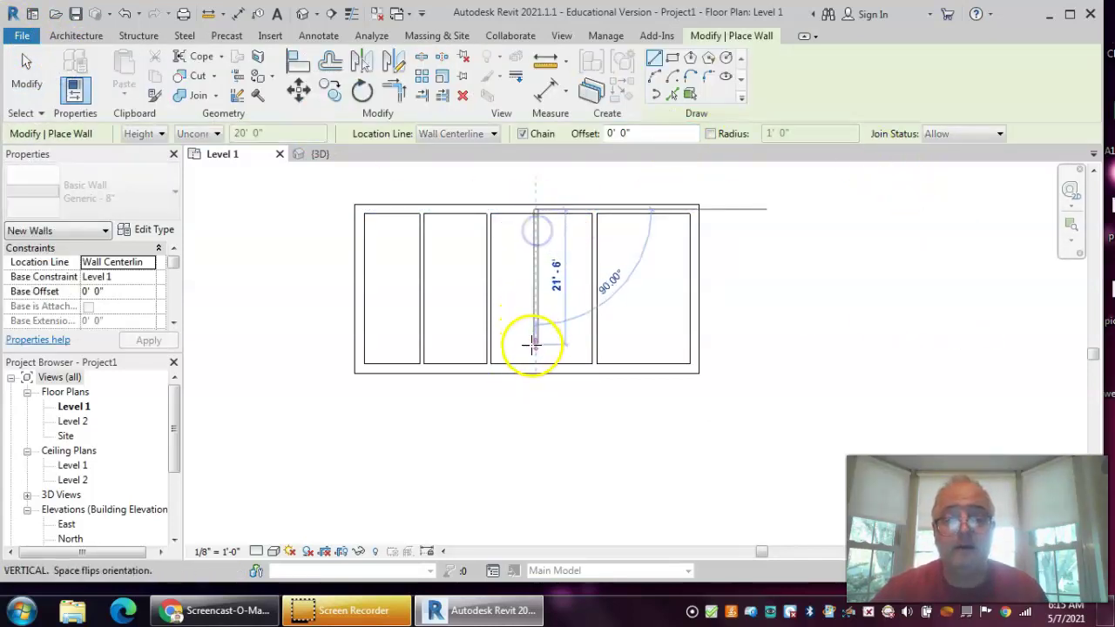
{"action": "left_click", "coordinate": [536, 365]}
{"action": "key", "text": "Escape"}
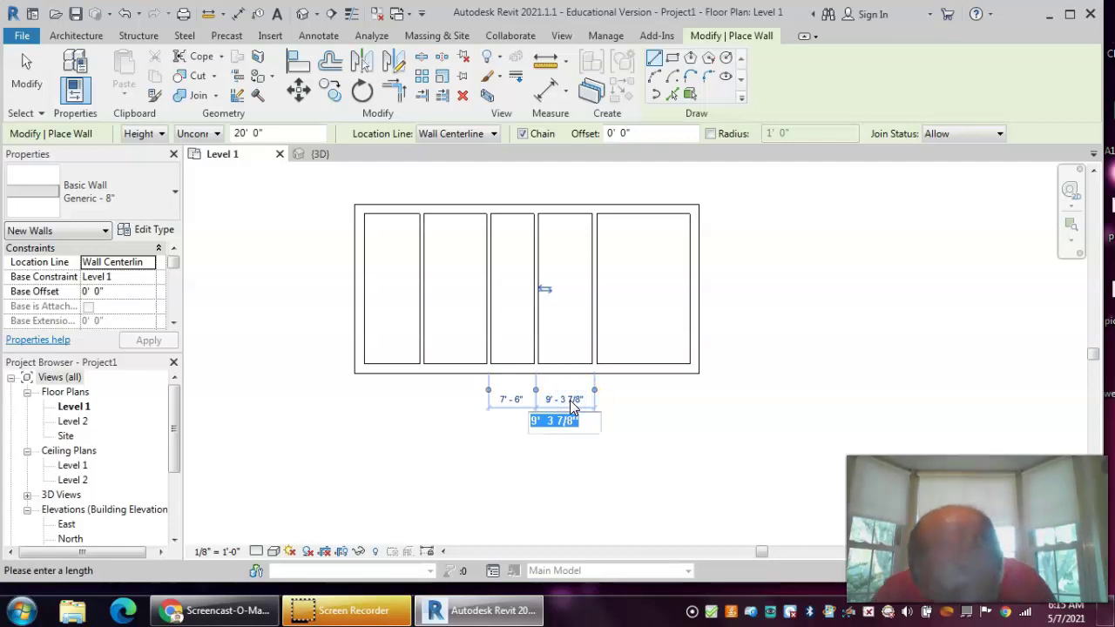
Set the distance between the newest interior wall and the interior wall to its right to 10'-8".
{"action": "type", "text": "10'8"}
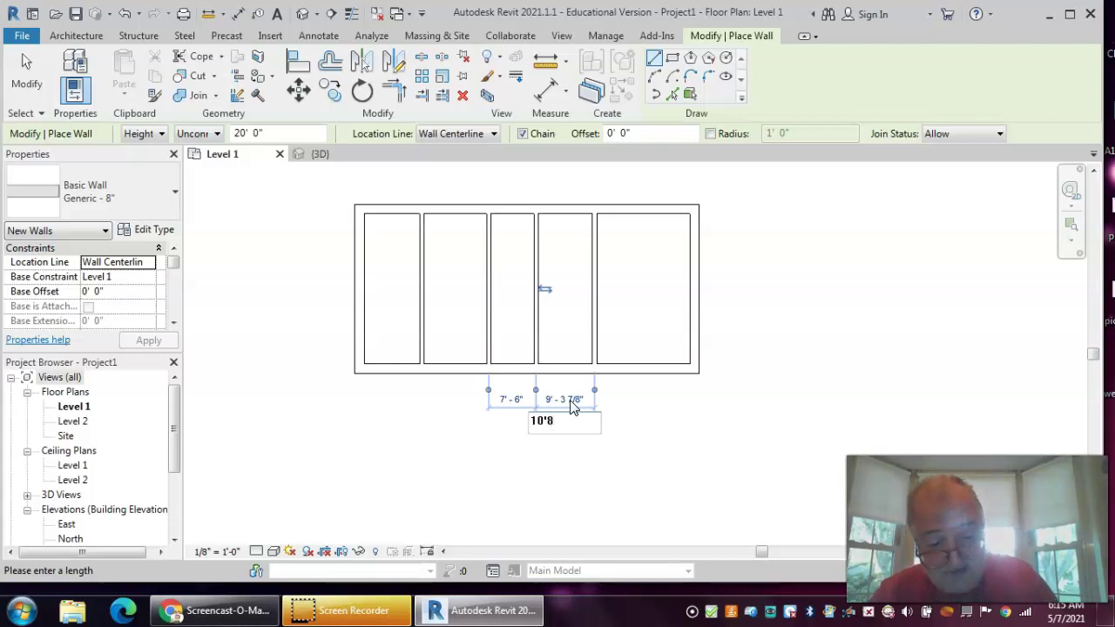
{"action": "key", "text": "Return"}
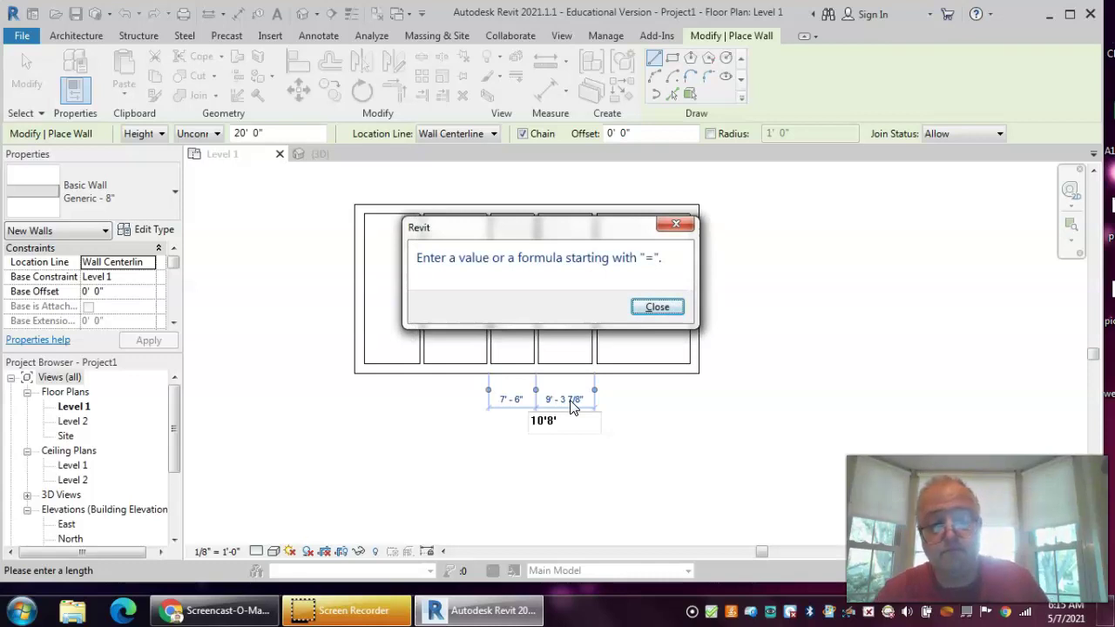
{"action": "left_click", "coordinate": [656, 306]}
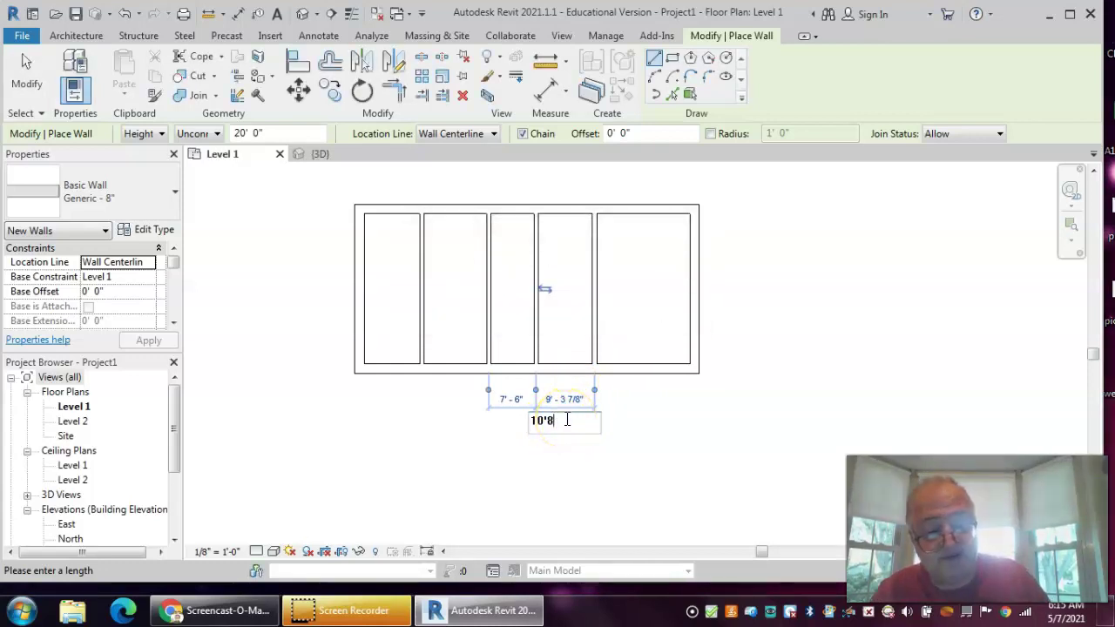
{"action": "key", "text": "Return"}
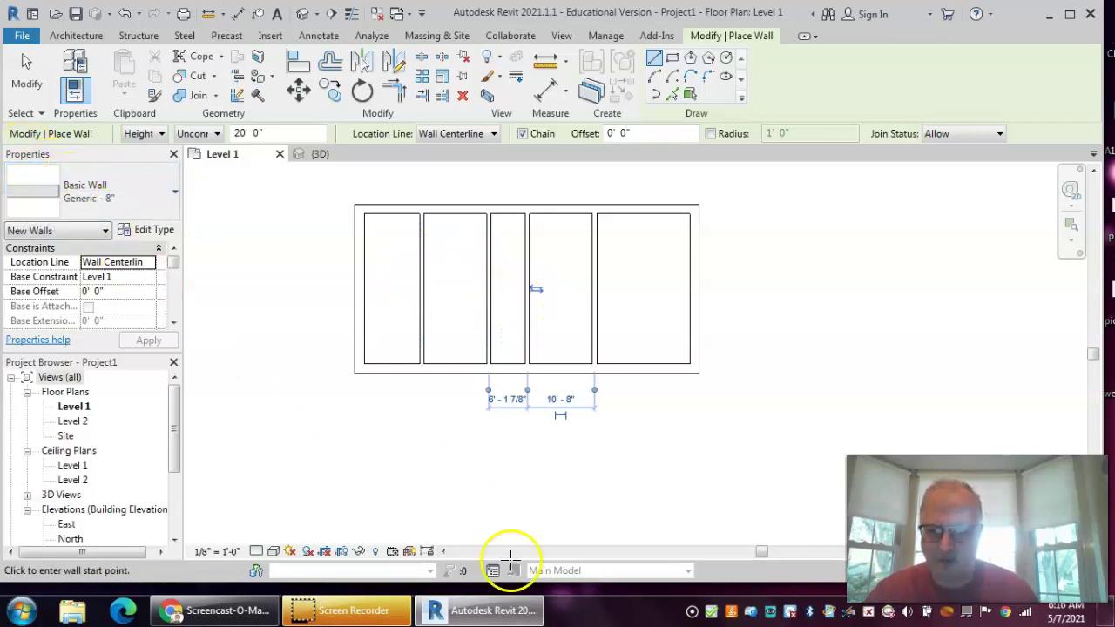
Examine the interior wall layout in the 3D view from above the building.
{"action": "left_click", "coordinate": [320, 157]}
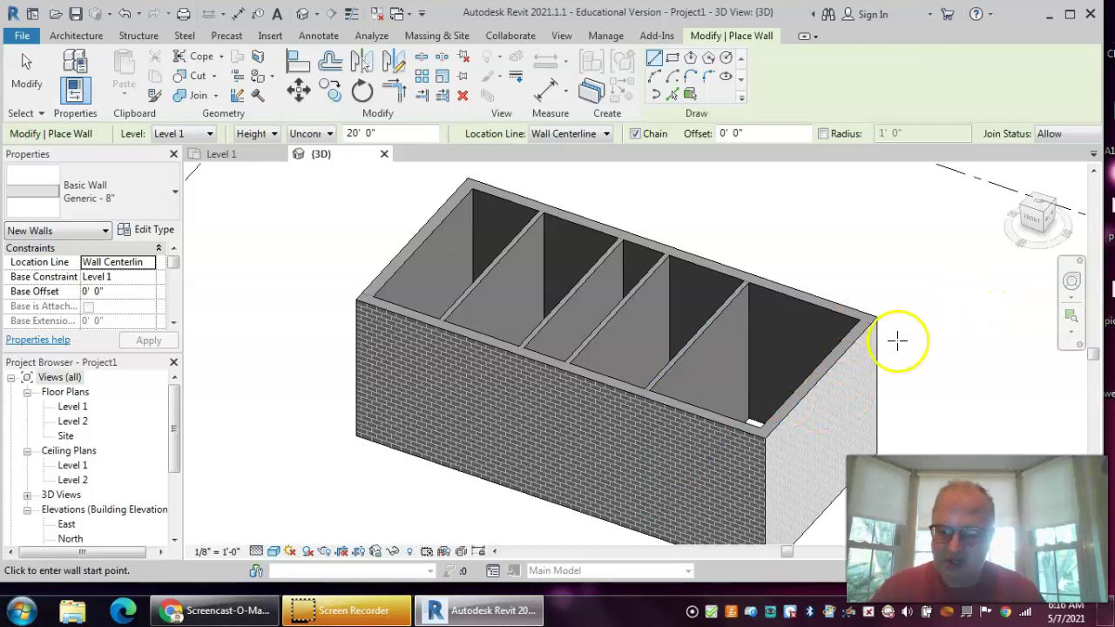
{"action": "middle_click_drag", "start_coordinate": [279, 398], "coordinate": [522, 376], "text": "shift"}
{"action": "mouse_move", "coordinate": [880, 399]}
{"action": "middle_mouse_down", "text": "shift"}
{"action": "mouse_move", "coordinate": [889, 403]}
{"action": "mouse_move", "coordinate": [854, 393]}
{"action": "mouse_move", "coordinate": [939, 366]}
{"action": "mouse_move", "coordinate": [902, 284]}
{"action": "middle_mouse_up", "text": "shift"}
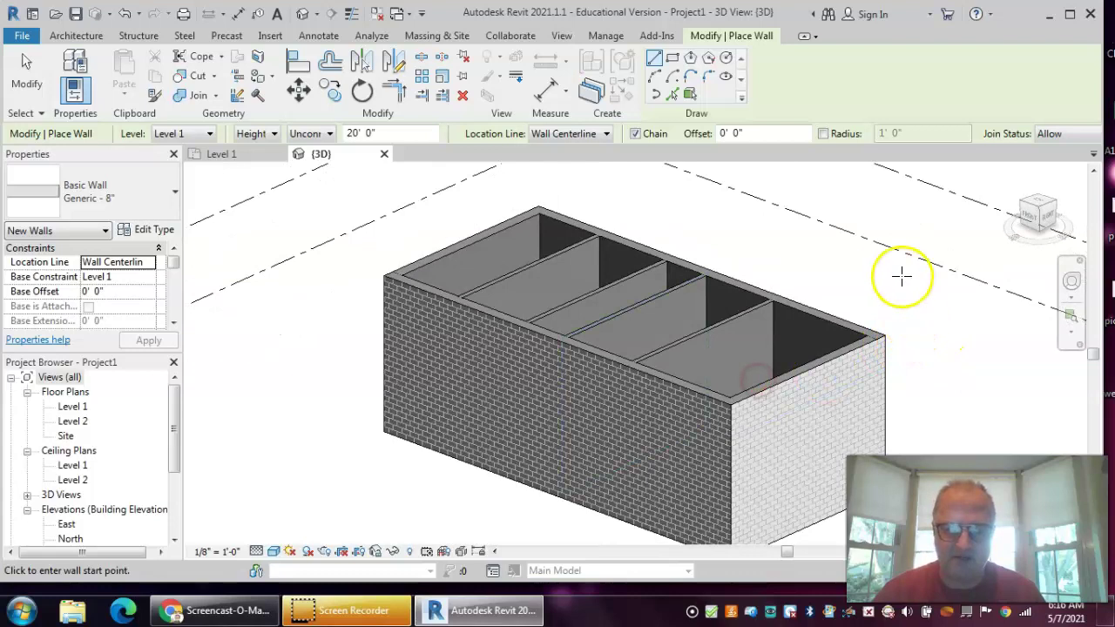
Change the four interior walls on the Level 1 floor plan to the Generic - 6" Masonry wall type.
{"action": "left_click", "coordinate": [216, 153]}
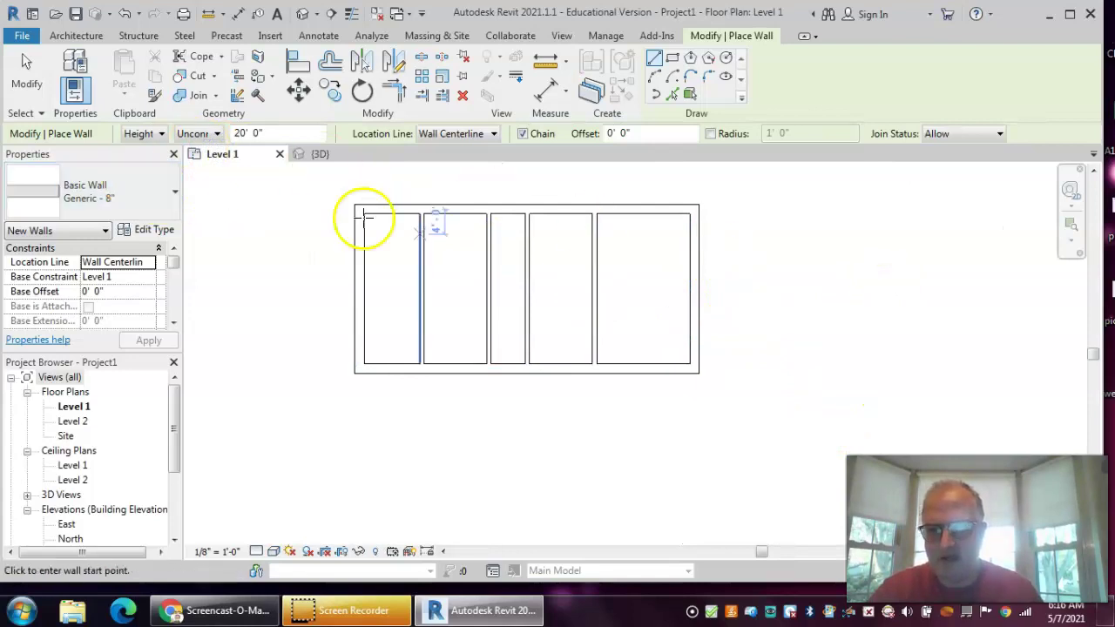
{"action": "key", "text": "Escape"}
{"action": "key", "text": "Escape"}
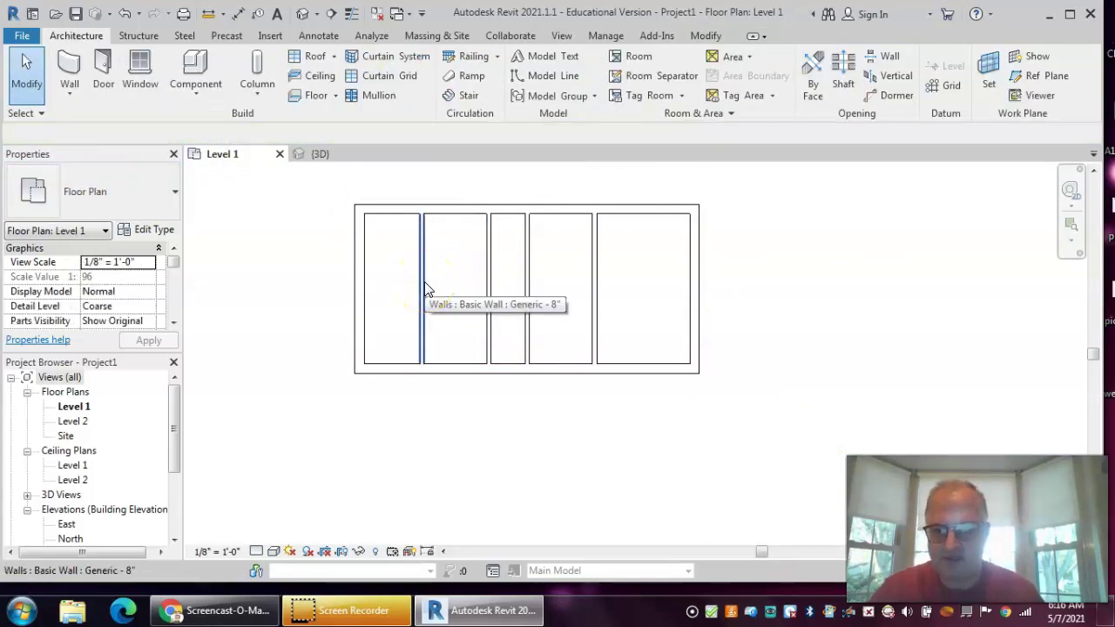
{"action": "left_click", "coordinate": [425, 288]}
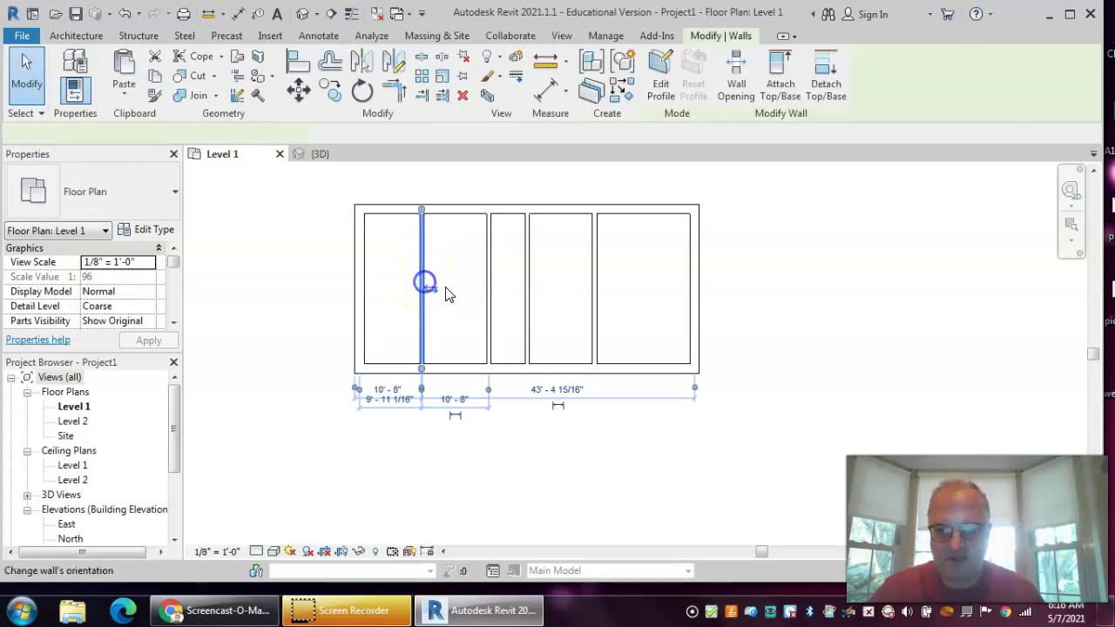
{"action": "left_click", "coordinate": [490, 306], "text": "ctrl"}
{"action": "left_click", "coordinate": [528, 297], "text": "ctrl"}
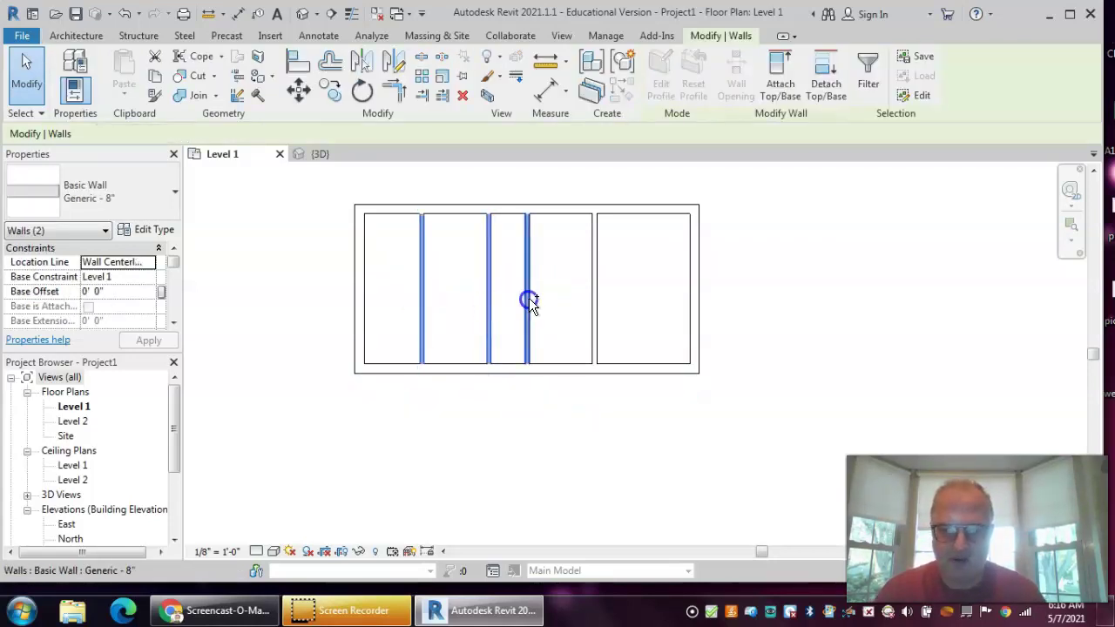
{"action": "left_click", "coordinate": [595, 316], "text": "ctrl"}
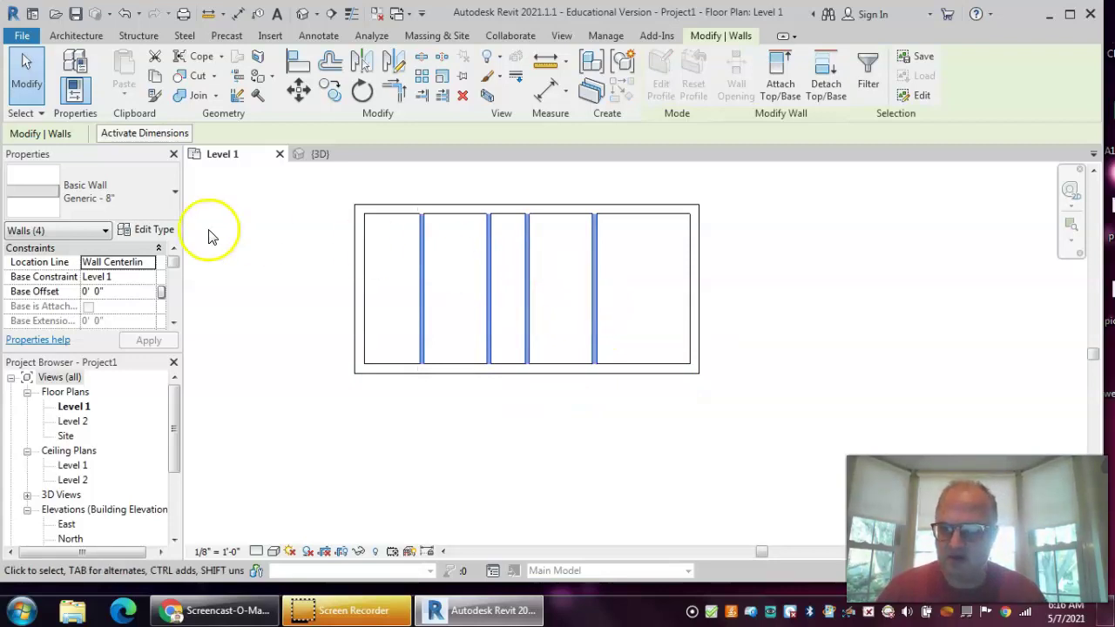
{"action": "left_click", "coordinate": [161, 192]}
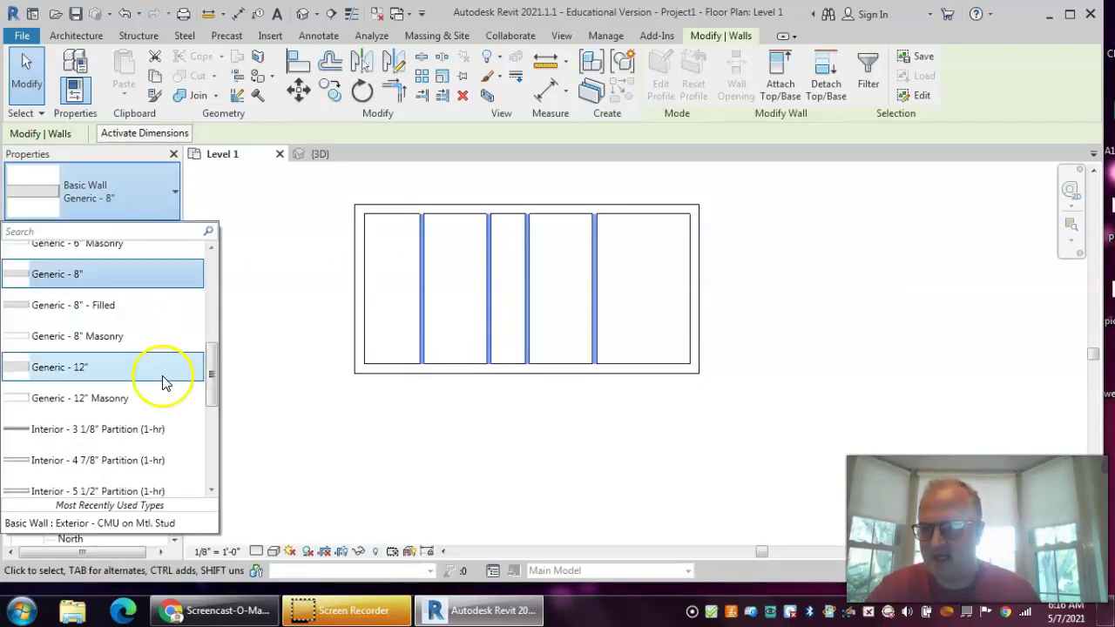
{"action": "left_click_drag", "start_coordinate": [211, 357], "coordinate": [206, 329]}
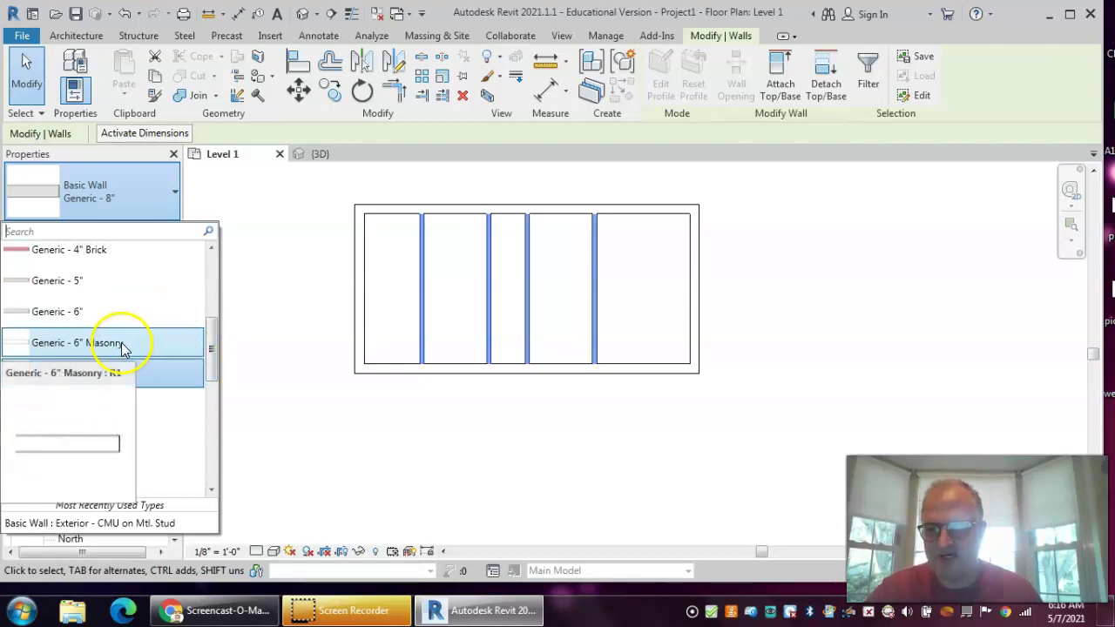
{"action": "left_click", "coordinate": [123, 344]}
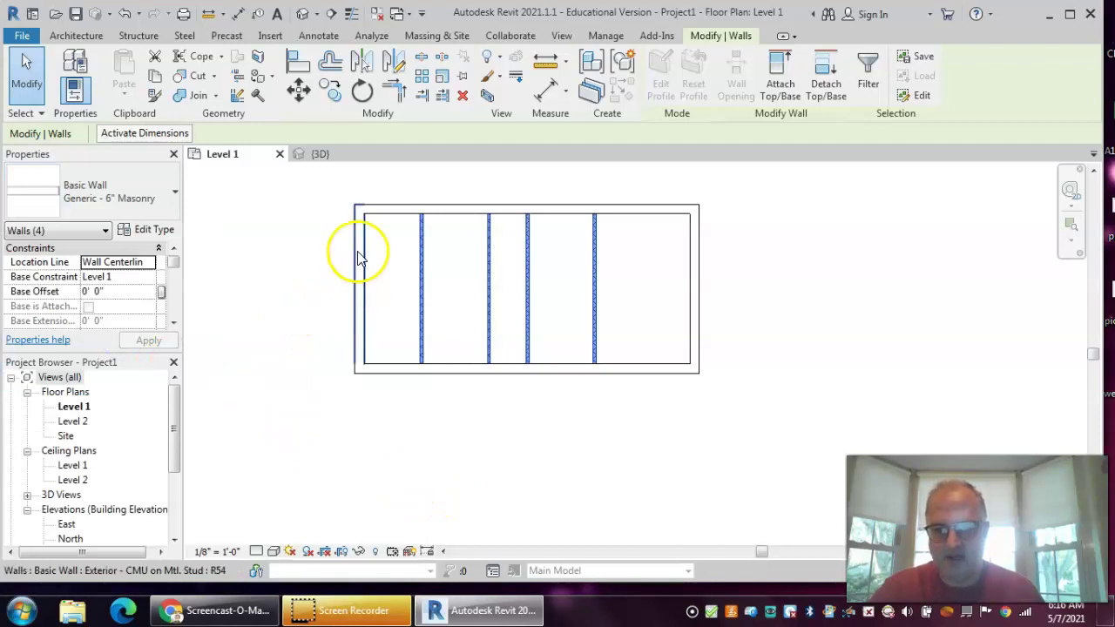
{"action": "left_click", "coordinate": [395, 436]}
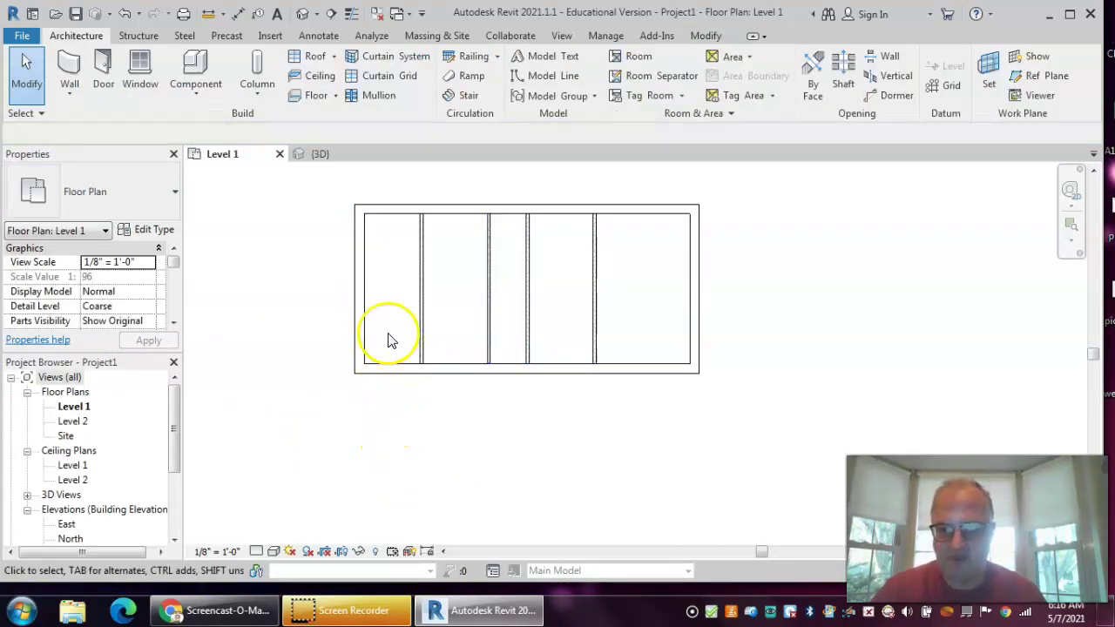
Change all four exterior walls to the Exterior - Brick and CMU on MTL. Stud wall type.
{"action": "left_click", "coordinate": [361, 259]}
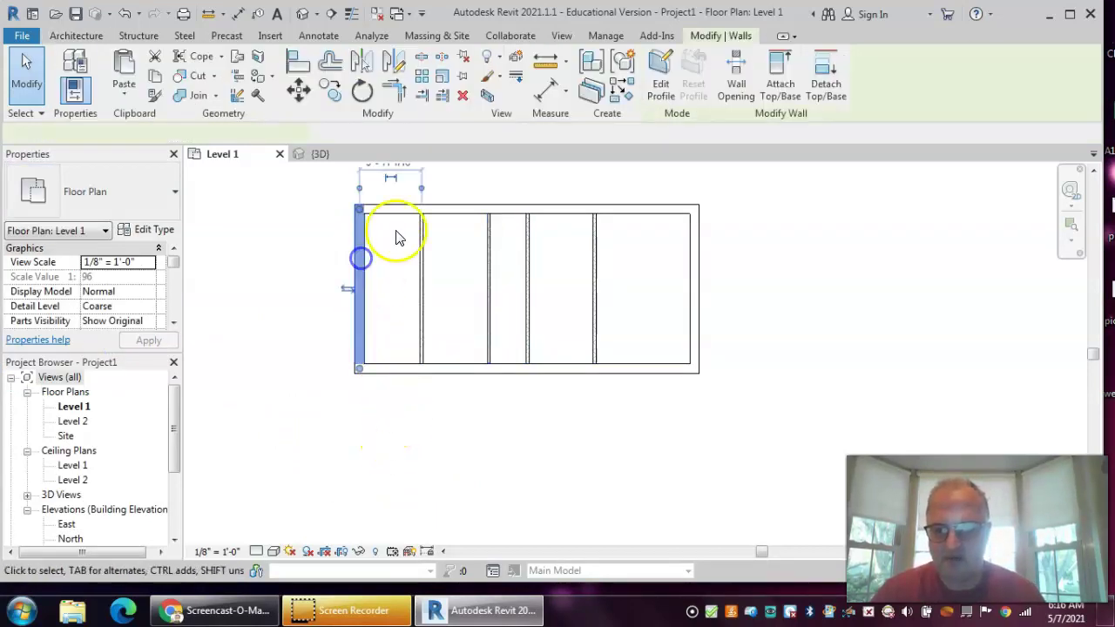
{"action": "left_click", "coordinate": [552, 211], "text": "ctrl"}
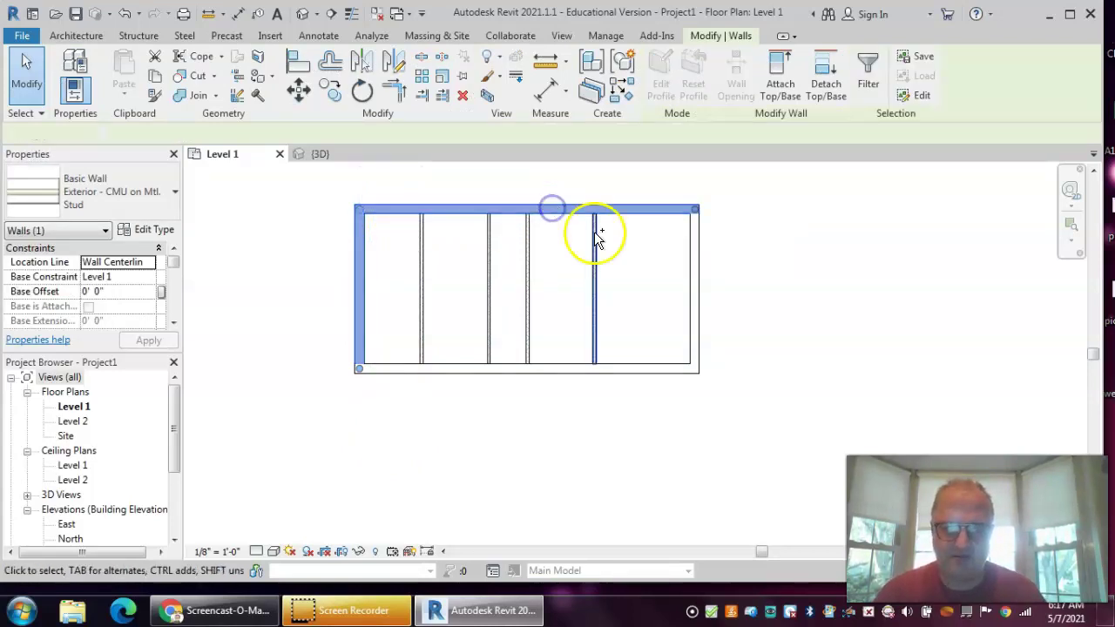
{"action": "left_click", "coordinate": [692, 280], "text": "ctrl"}
{"action": "left_click", "coordinate": [622, 370], "text": "ctrl"}
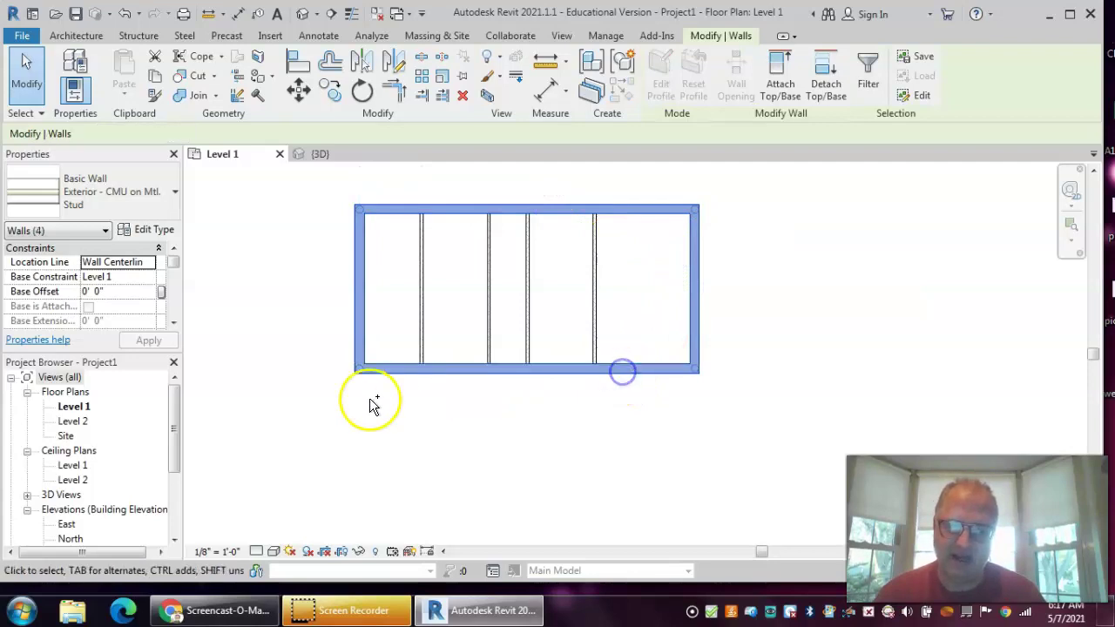
{"action": "left_click", "coordinate": [175, 194]}
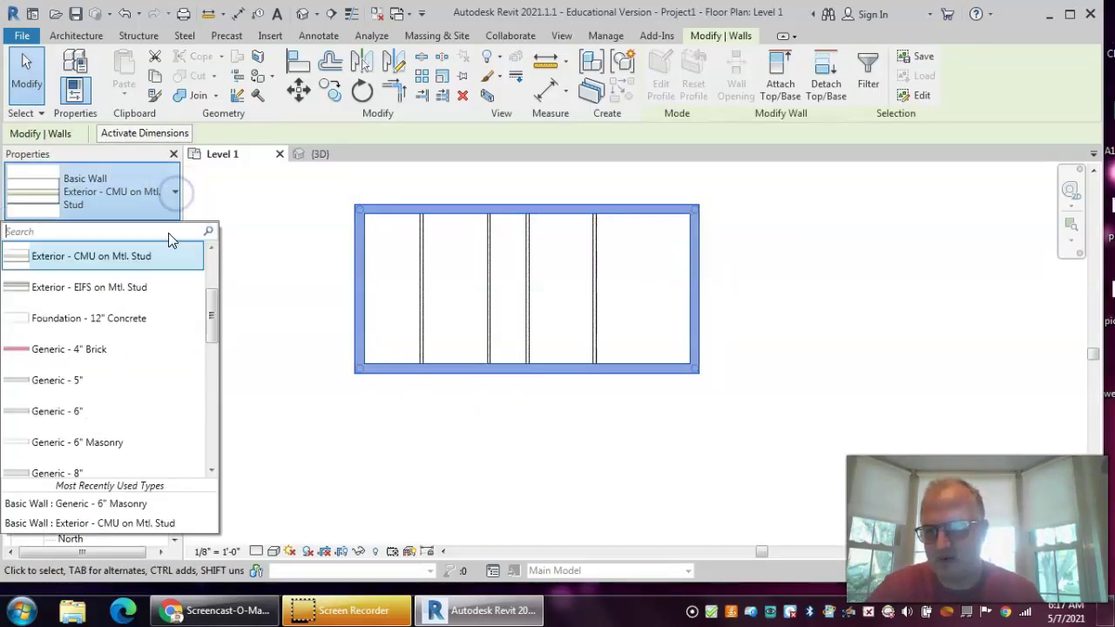
{"action": "left_click_drag", "start_coordinate": [212, 311], "coordinate": [213, 277]}
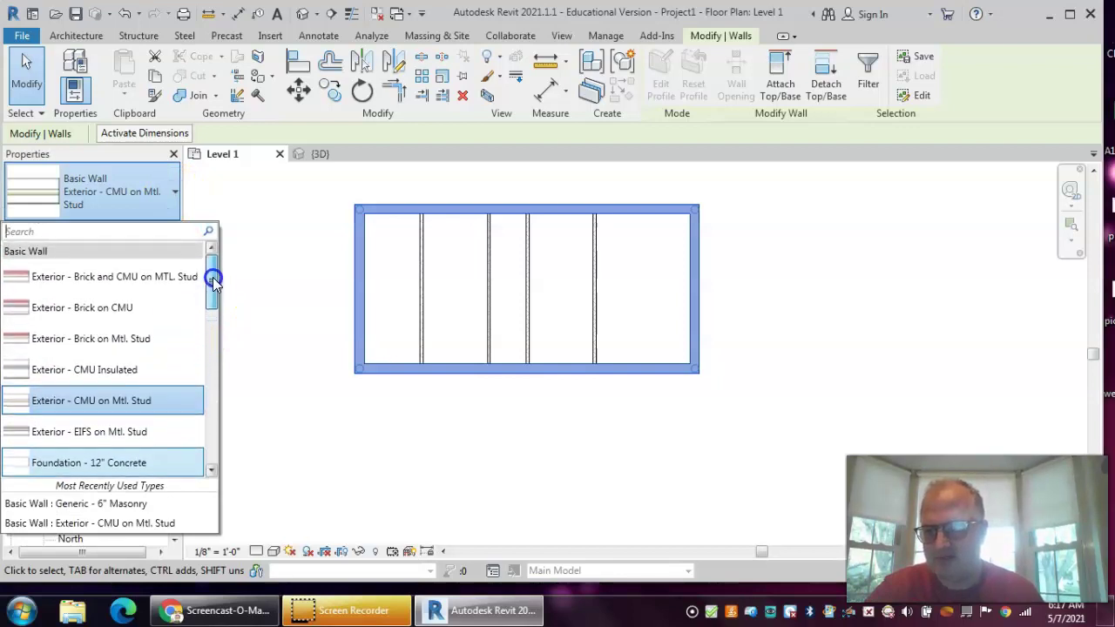
{"action": "left_click", "coordinate": [119, 278]}
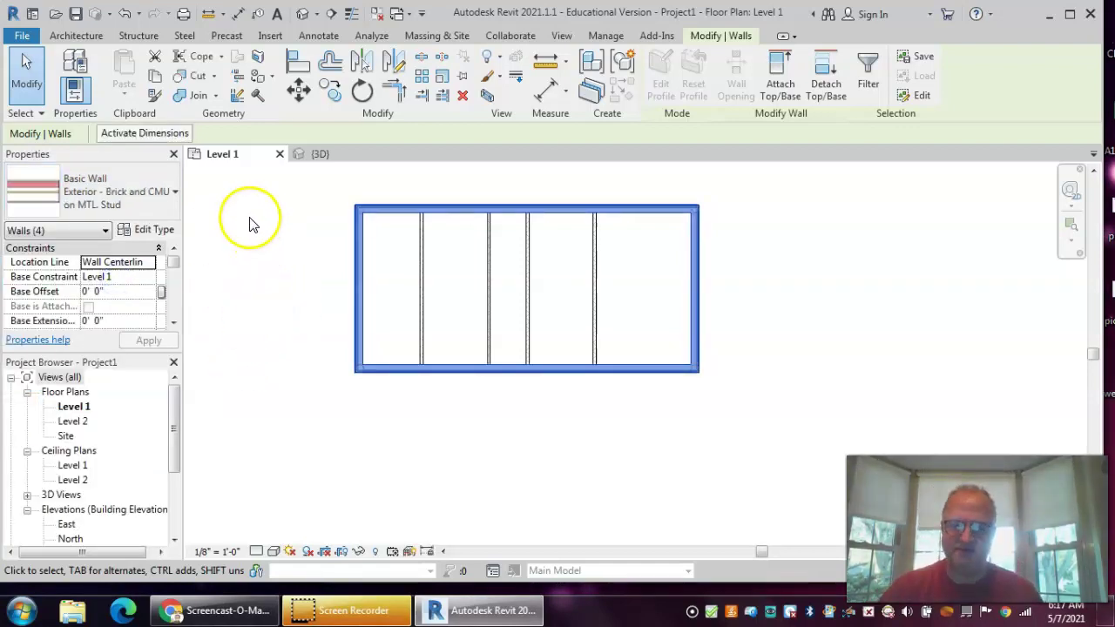
{"action": "left_click", "coordinate": [281, 305]}
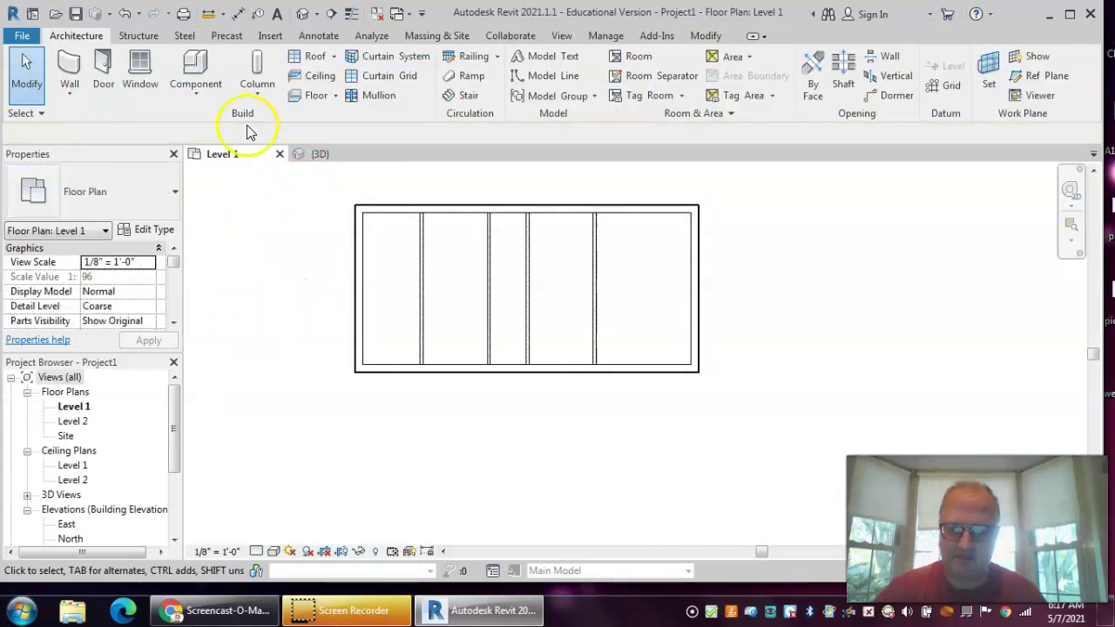
Examine the exterior wall faces and the interior masonry walls in the 3D view from several angles.
{"action": "left_click", "coordinate": [303, 156]}
{"action": "scroll", "coordinate": [953, 366], "scroll_direction": "down", "scroll_amount": 1}
{"action": "scroll", "coordinate": [949, 364], "scroll_direction": "up", "scroll_amount": 1}
{"action": "middle_click_drag", "start_coordinate": [949, 364], "coordinate": [876, 274]}
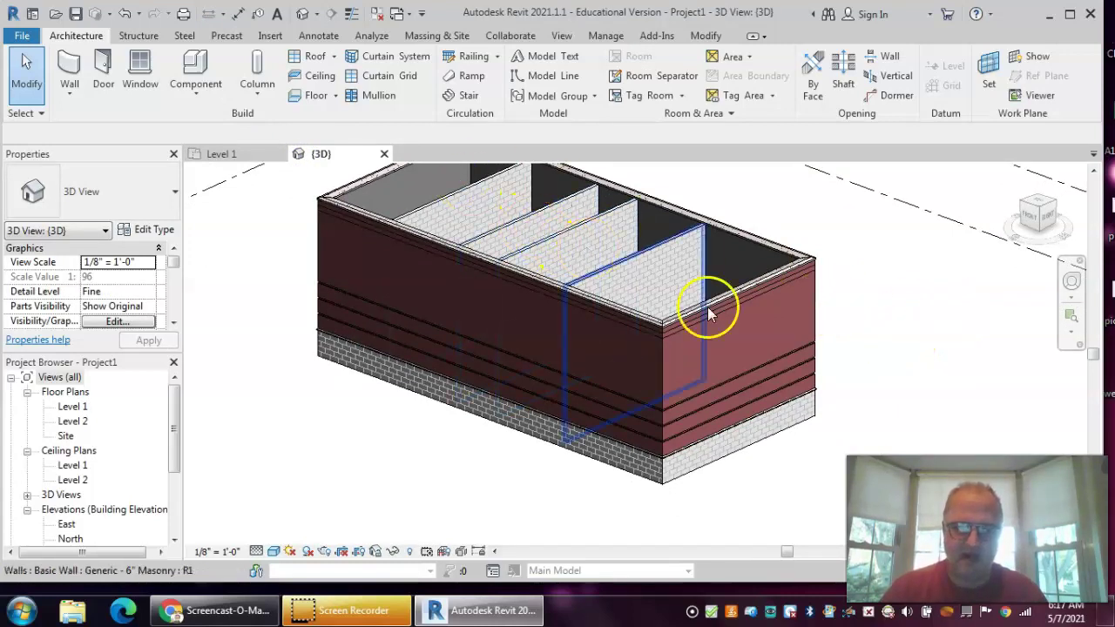
{"action": "middle_click_drag", "start_coordinate": [933, 378], "coordinate": [710, 381], "text": "shift"}
{"action": "middle_click_drag", "start_coordinate": [299, 344], "coordinate": [512, 344], "text": "shift"}
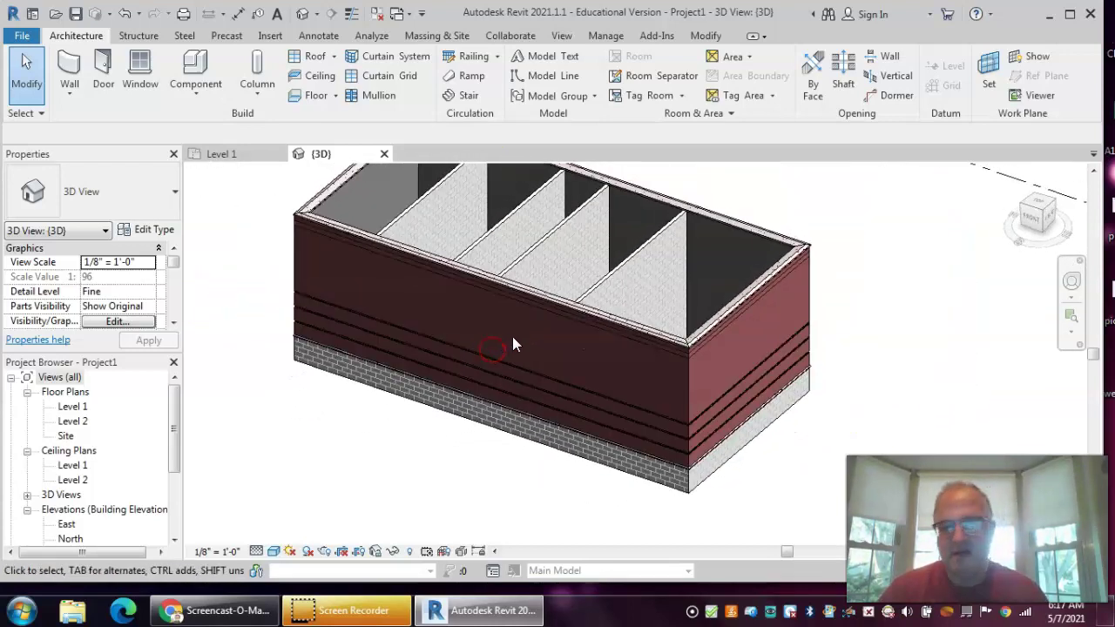
{"action": "middle_click_drag", "start_coordinate": [902, 259], "coordinate": [883, 294], "text": "shift"}
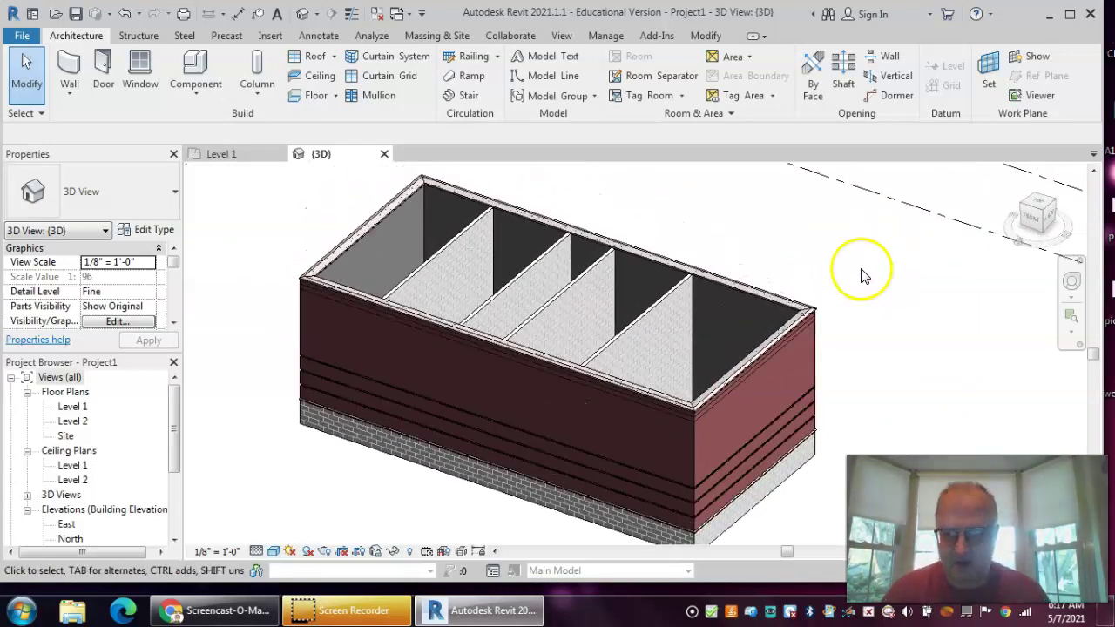